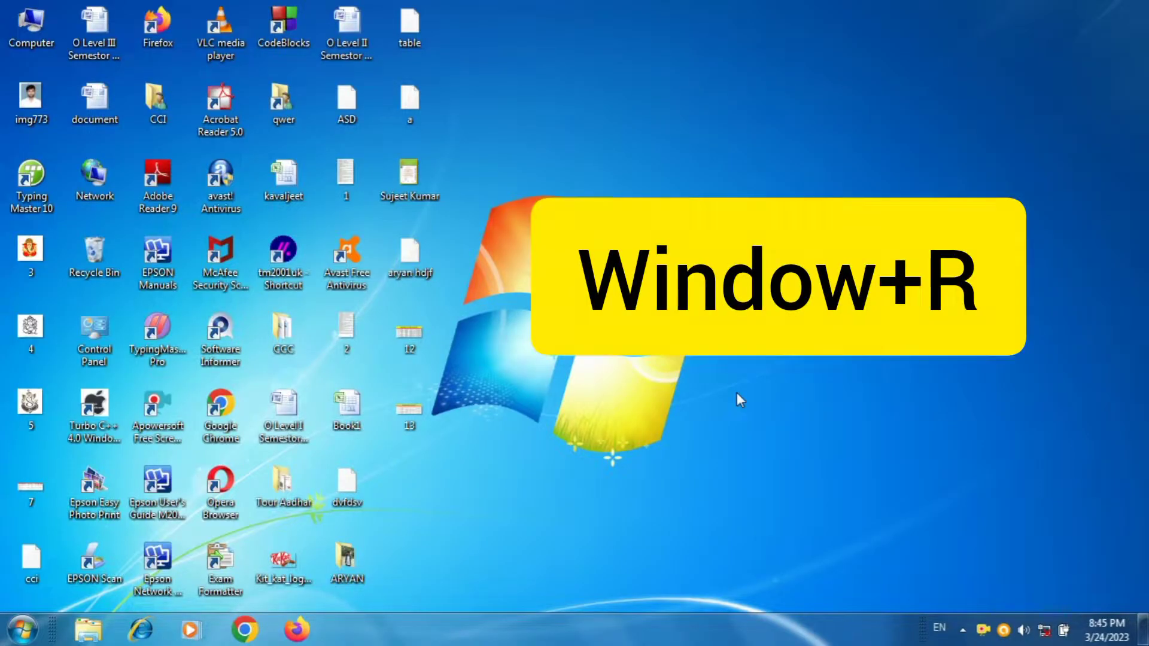
Step: Launch Adobe PageMaker 7.0 with the run command pm70 and close the Templates palette
{"action": "key", "text": "super+r"}
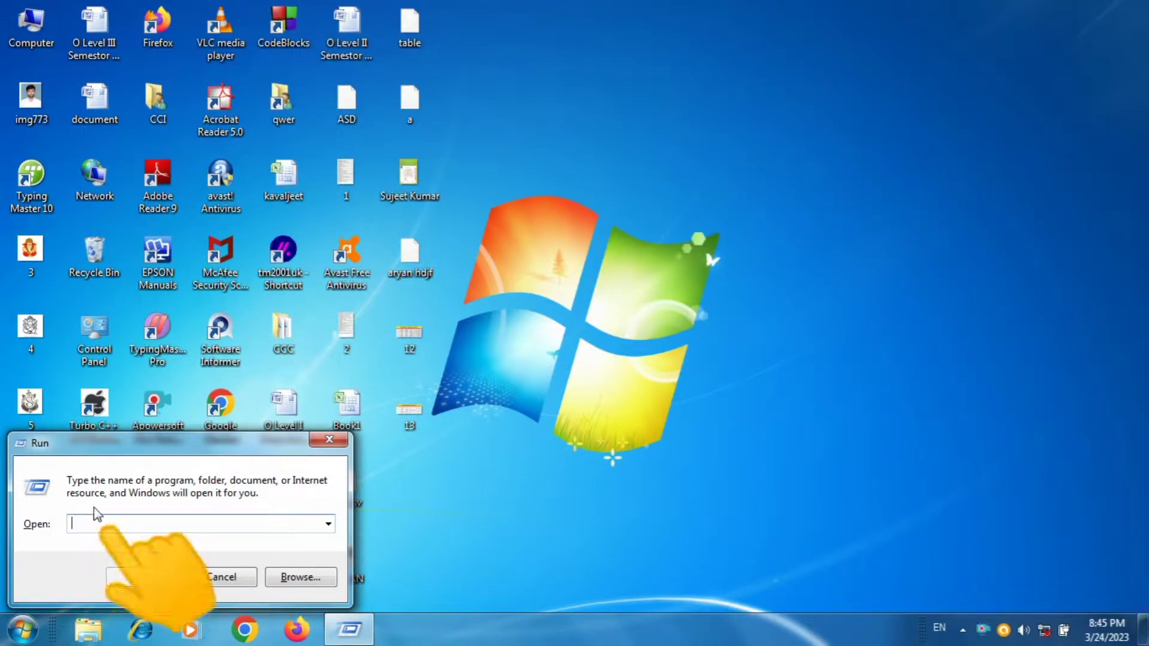
{"action": "type", "text": "pm70"}
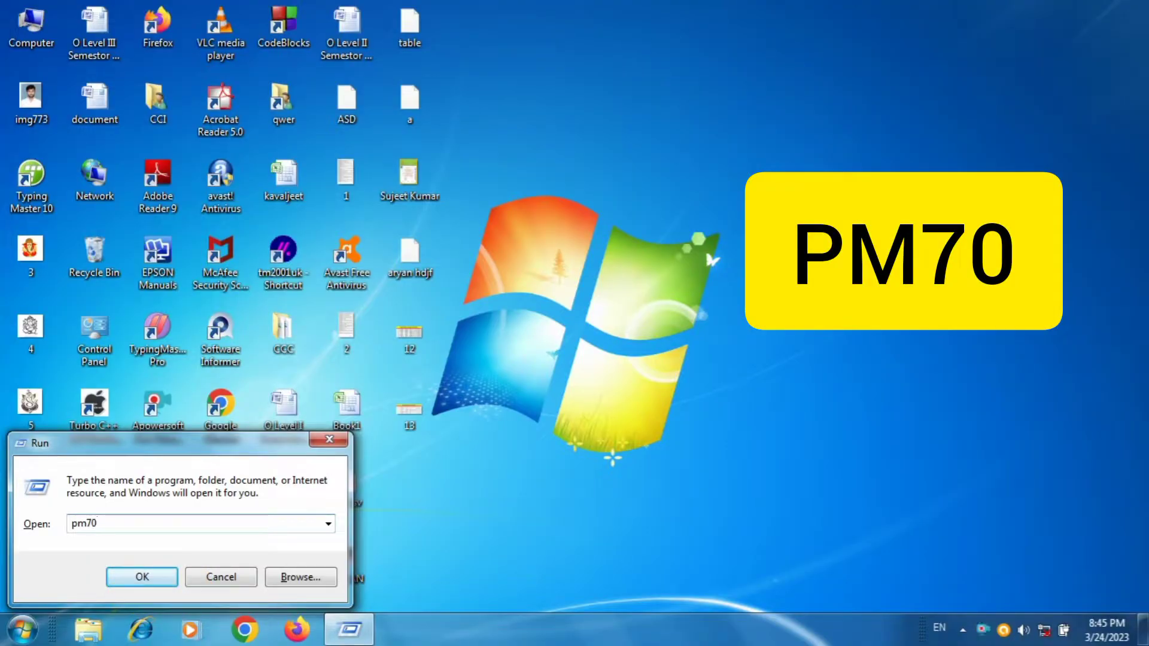
{"action": "left_click", "coordinate": [140, 578]}
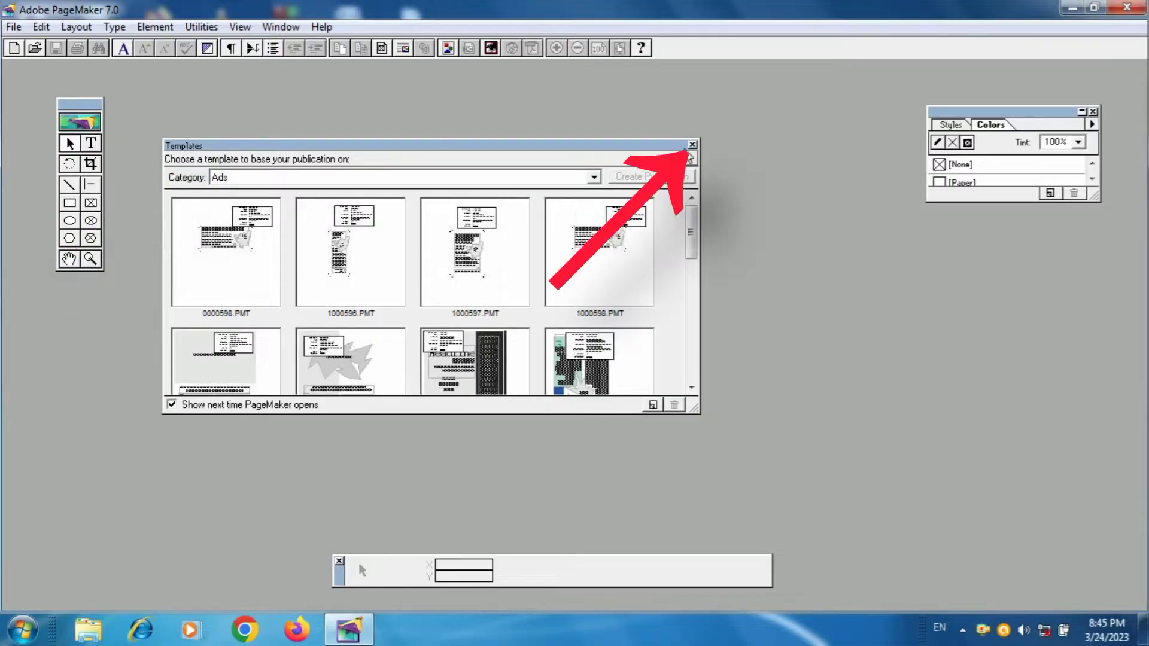
{"action": "left_click", "coordinate": [692, 145]}
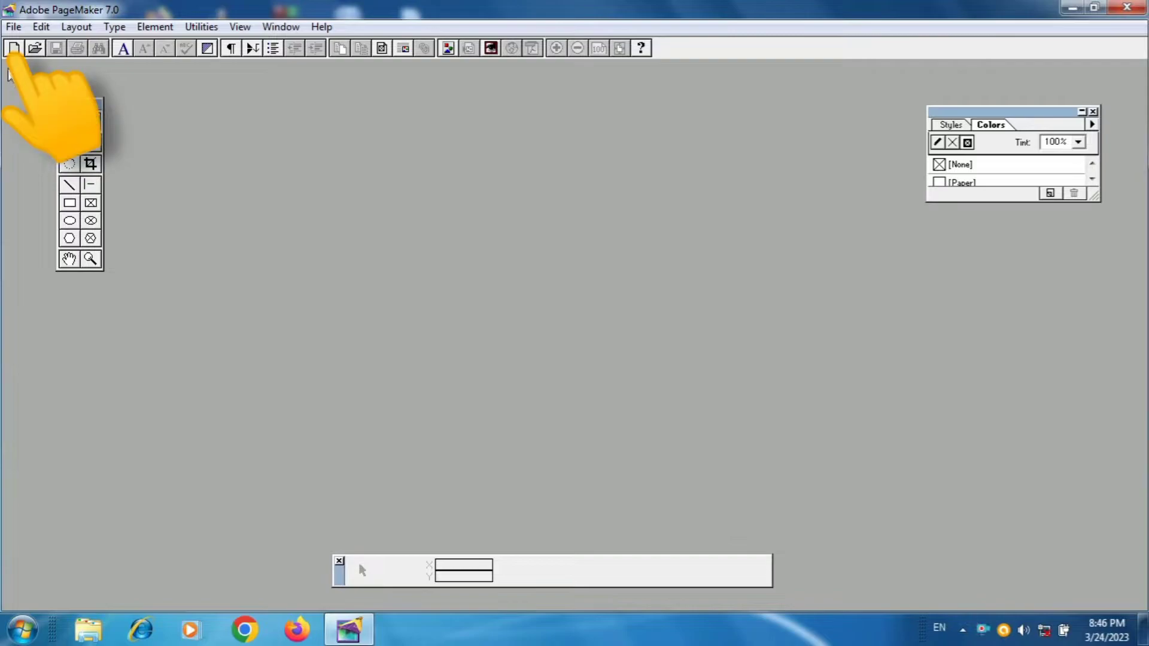
Step: Create a one-page Letter-size publication with the default document setup and move the toolbox closer to the page
{"action": "left_click", "coordinate": [13, 27]}
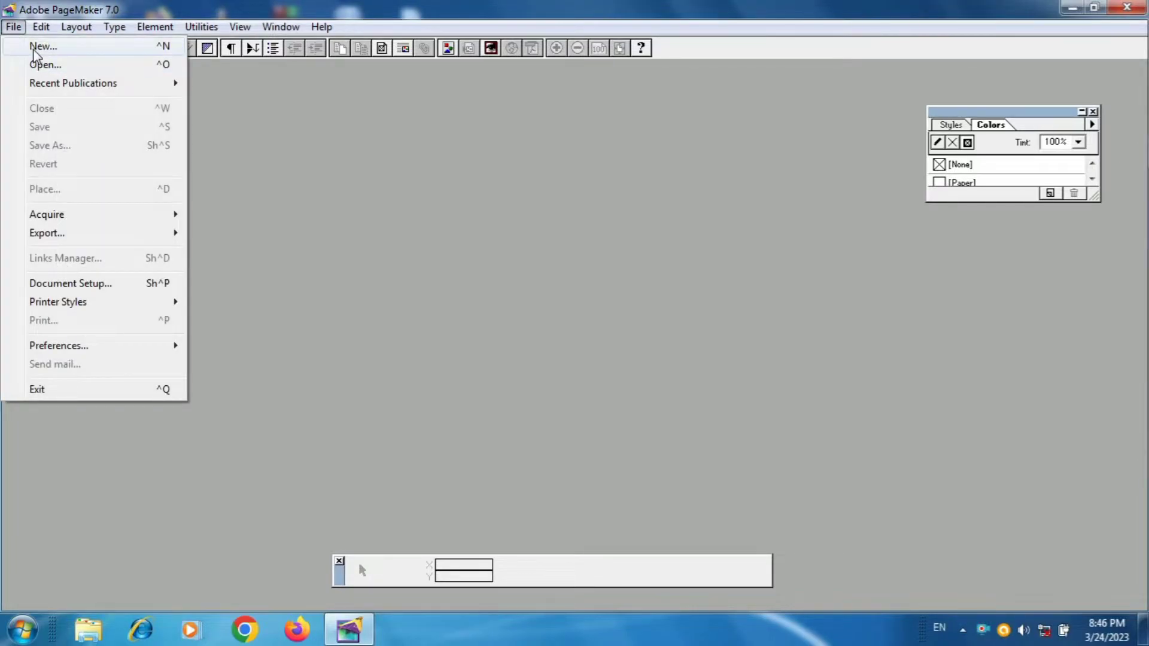
{"action": "left_click", "coordinate": [34, 47]}
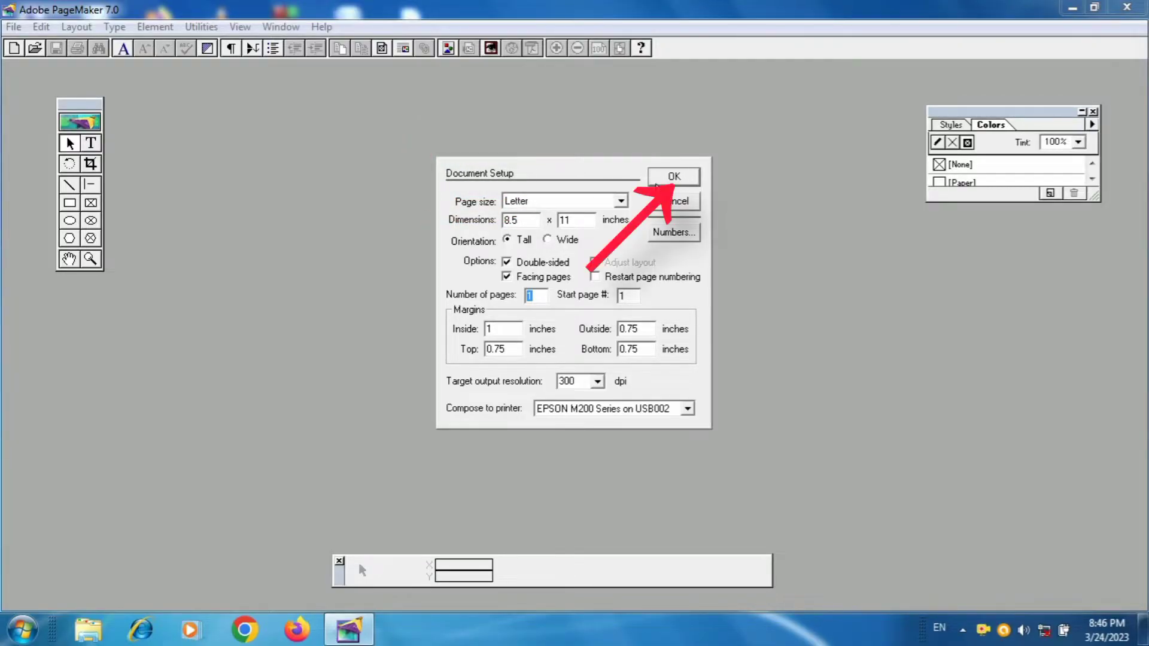
{"action": "left_click", "coordinate": [658, 182]}
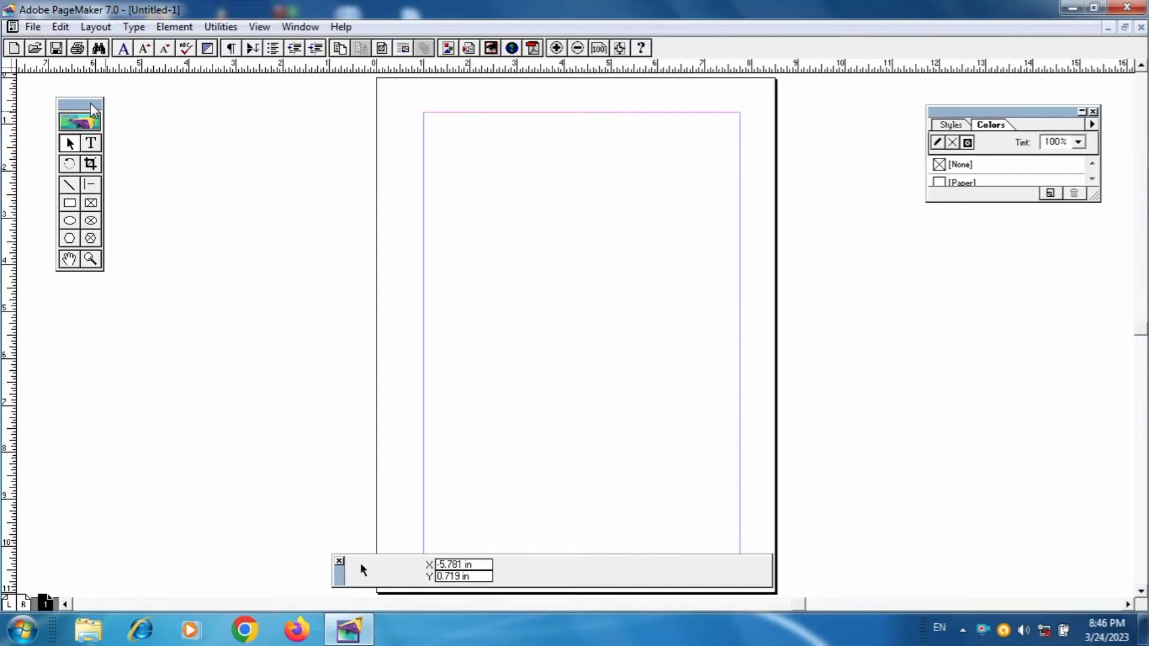
{"action": "left_click_drag", "start_coordinate": [91, 103], "coordinate": [220, 122]}
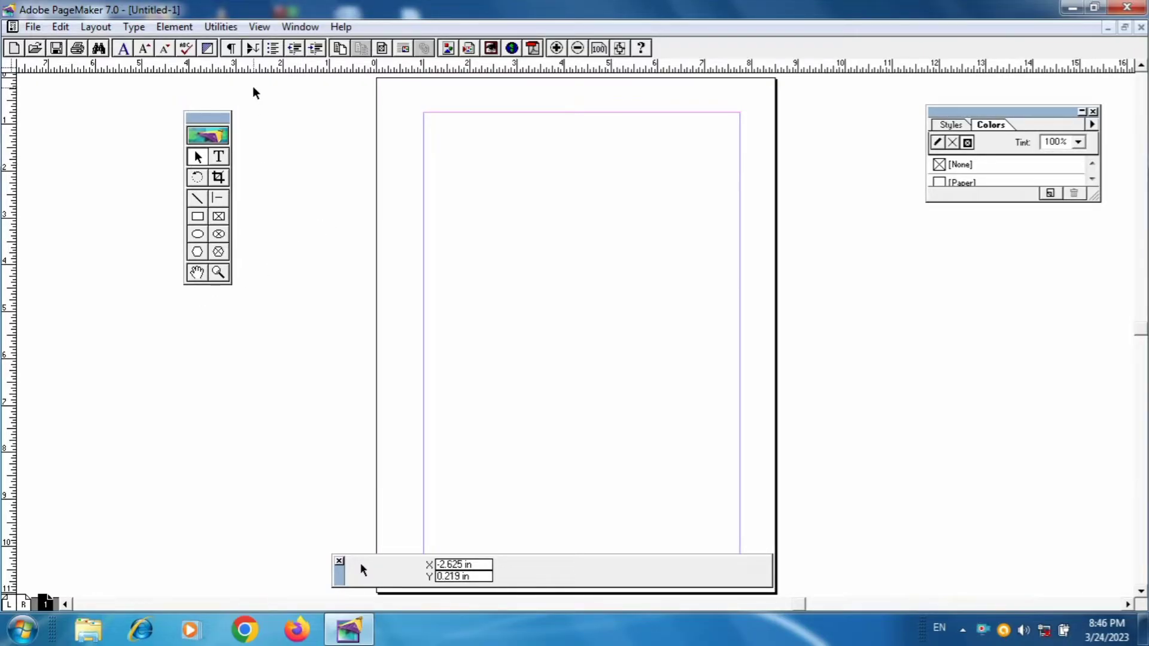
Step: Hide the toolbox and show it again
{"action": "left_click", "coordinate": [297, 28]}
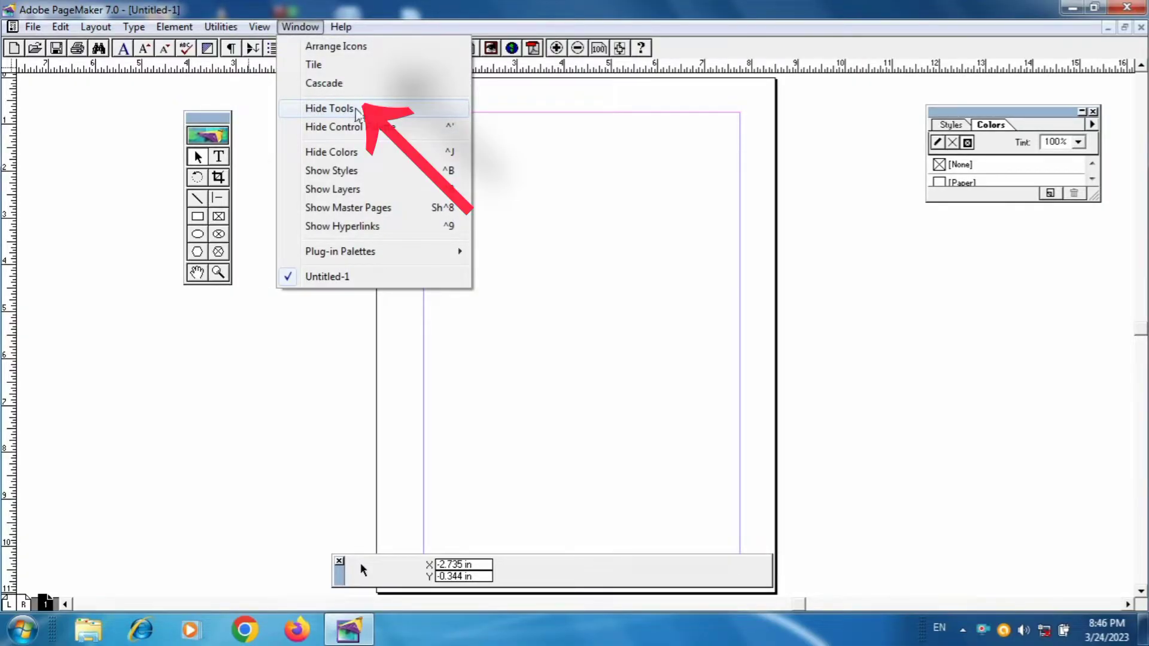
{"action": "left_click", "coordinate": [365, 109]}
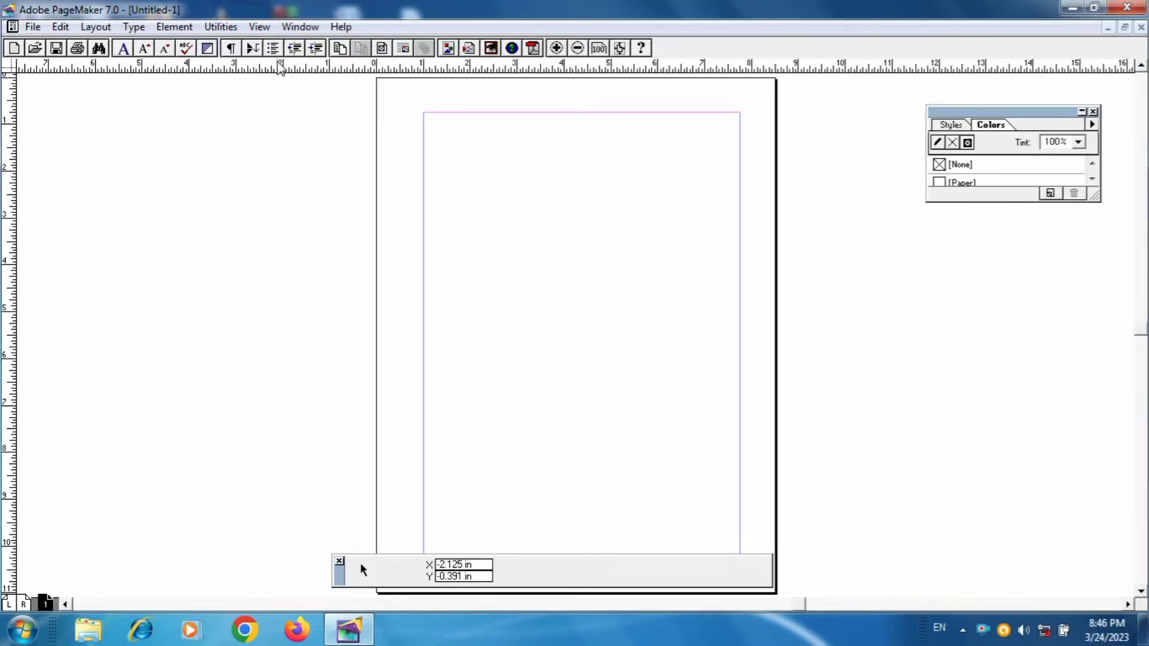
{"action": "left_click", "coordinate": [294, 26]}
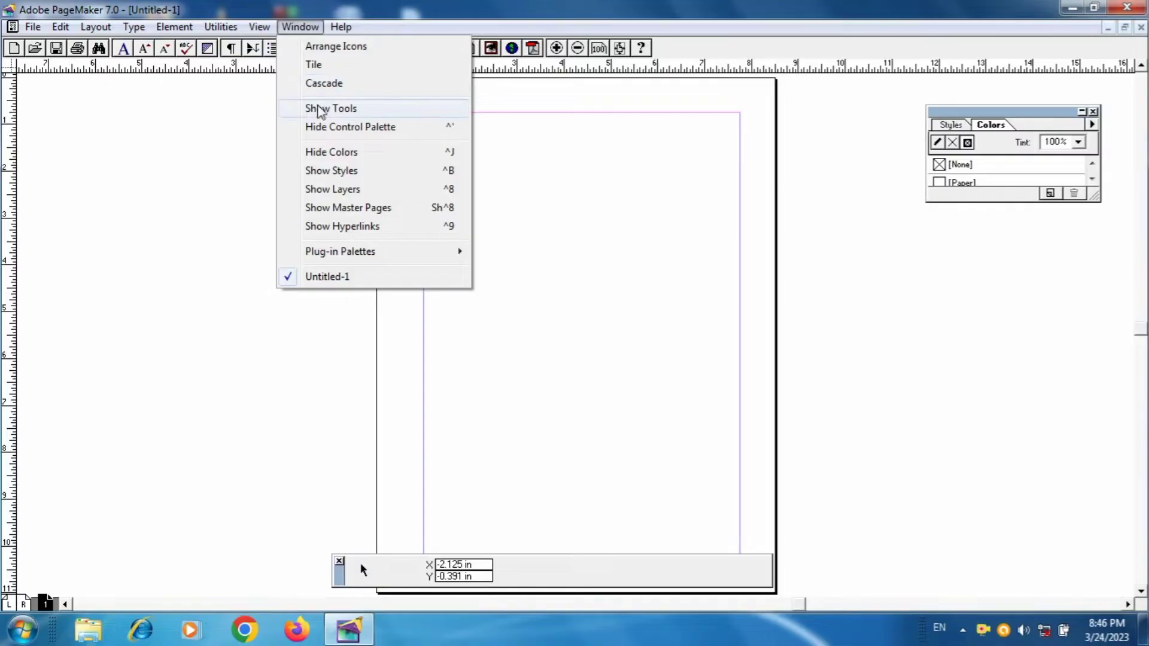
{"action": "left_click", "coordinate": [328, 111]}
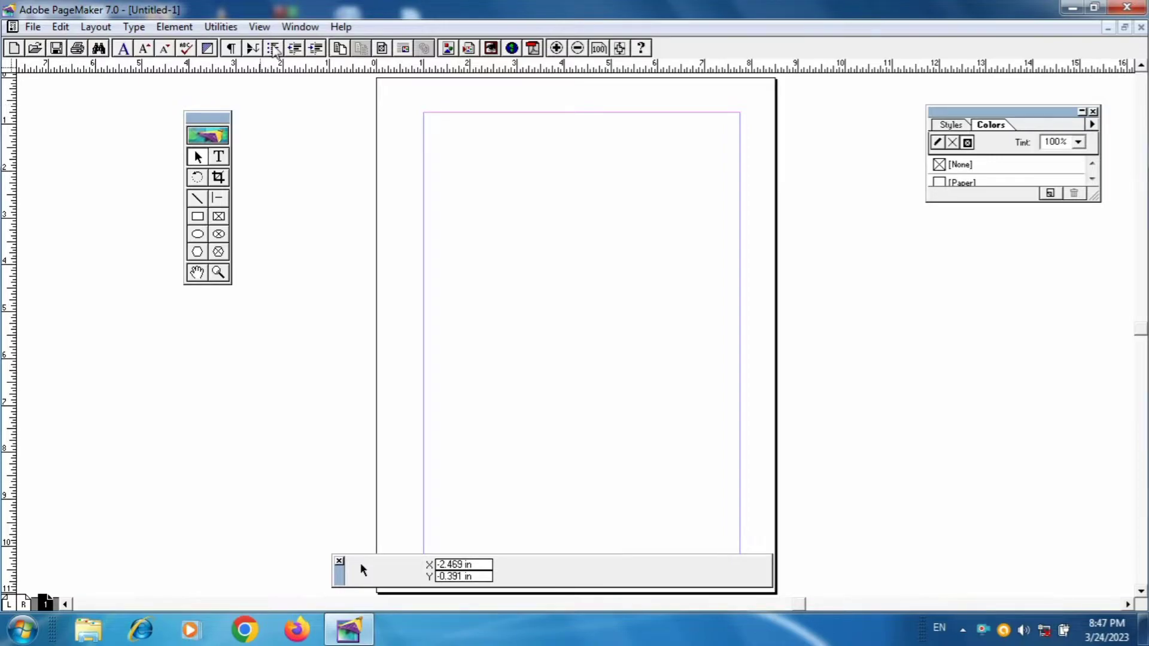
{"action": "left_click", "coordinate": [293, 28]}
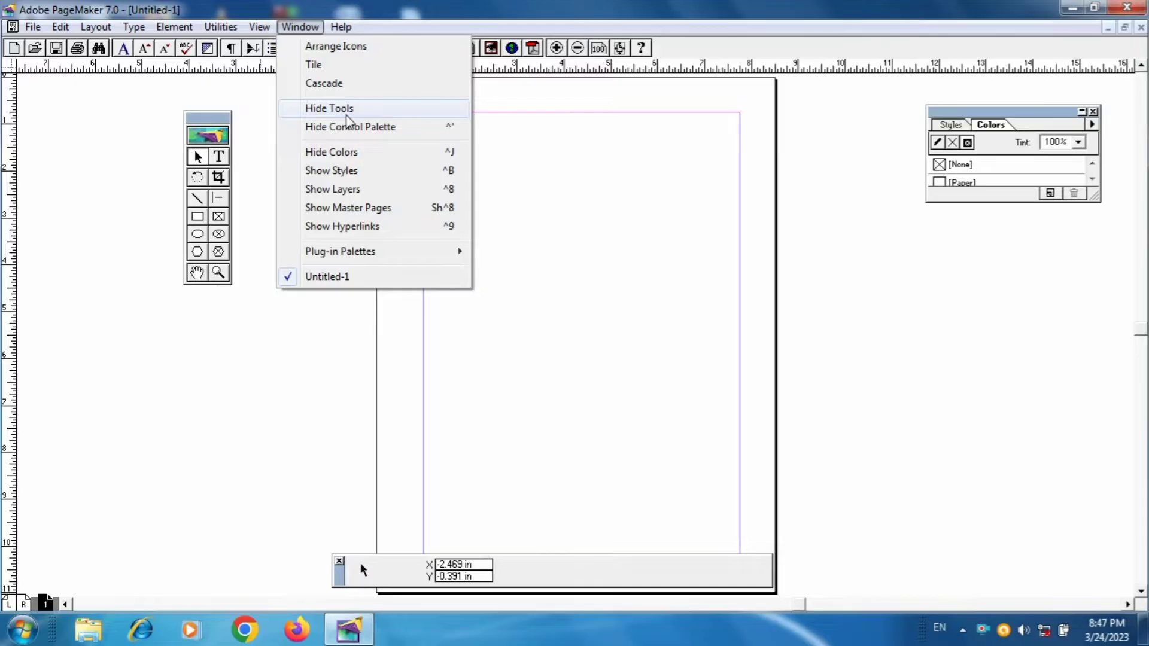
{"action": "left_click", "coordinate": [244, 169]}
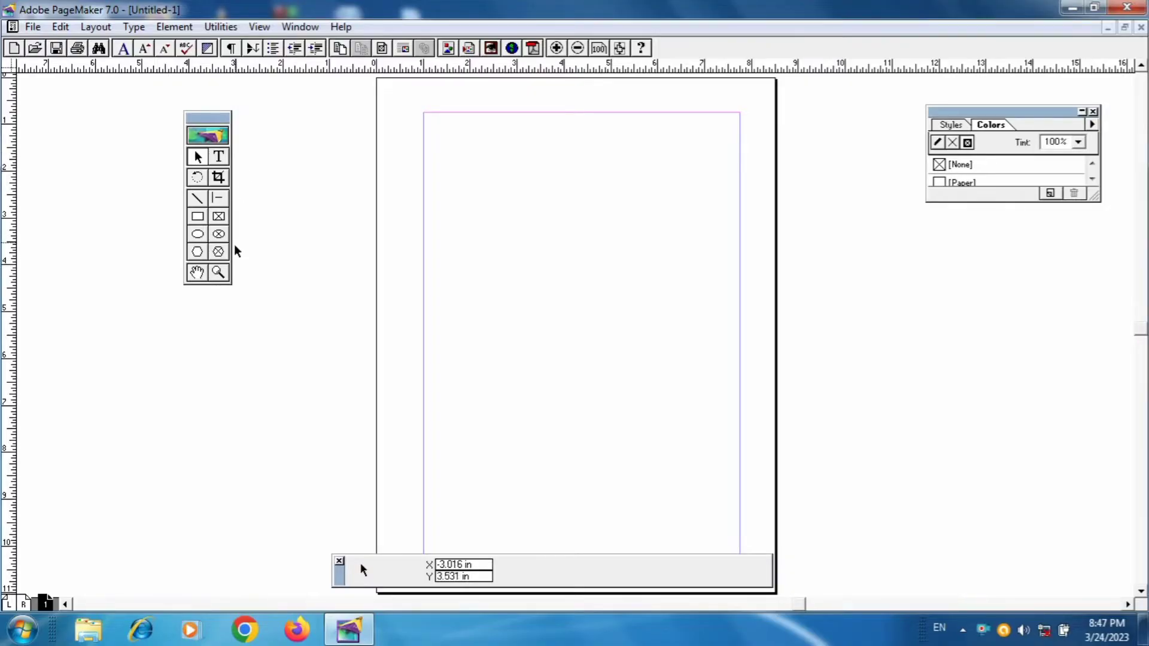
Step: Open the Preferences to examine the measurement, graphics display and nudge settings, and close them without changes
{"action": "double_click", "coordinate": [199, 161]}
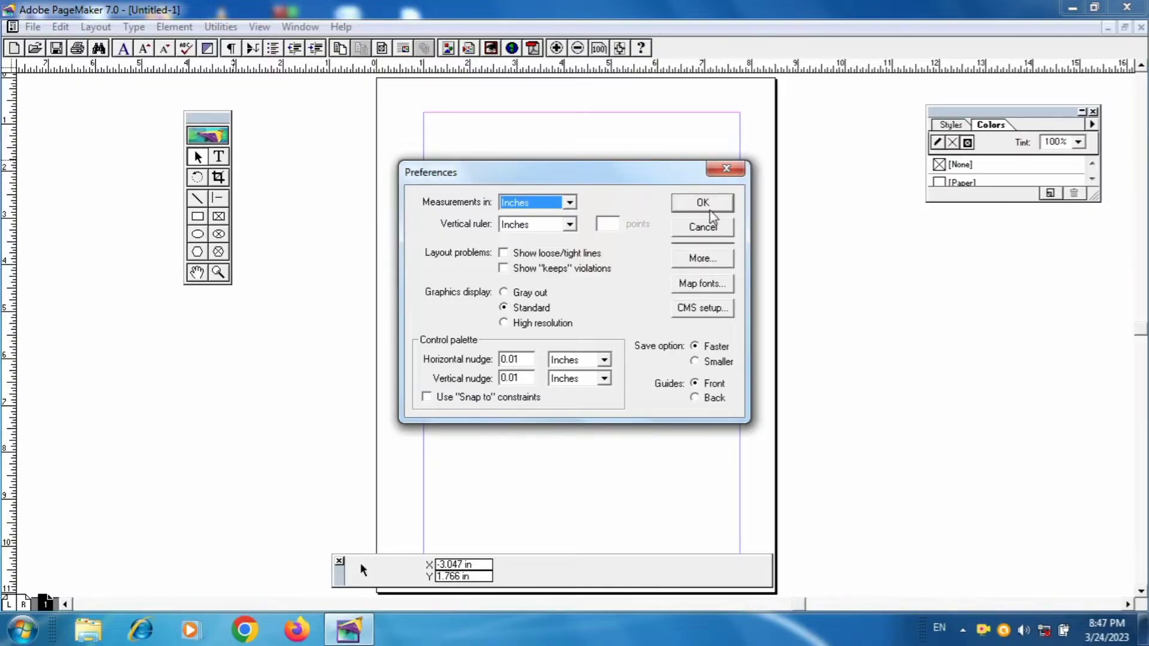
{"action": "left_click", "coordinate": [711, 205]}
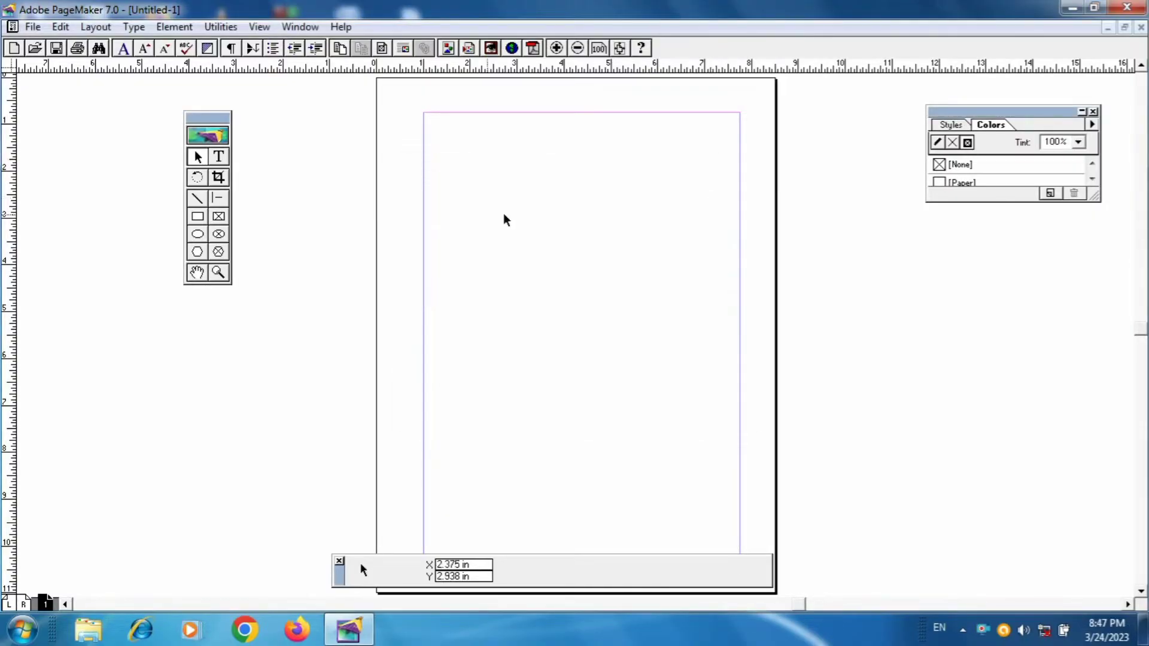
{"action": "double_click", "coordinate": [199, 158]}
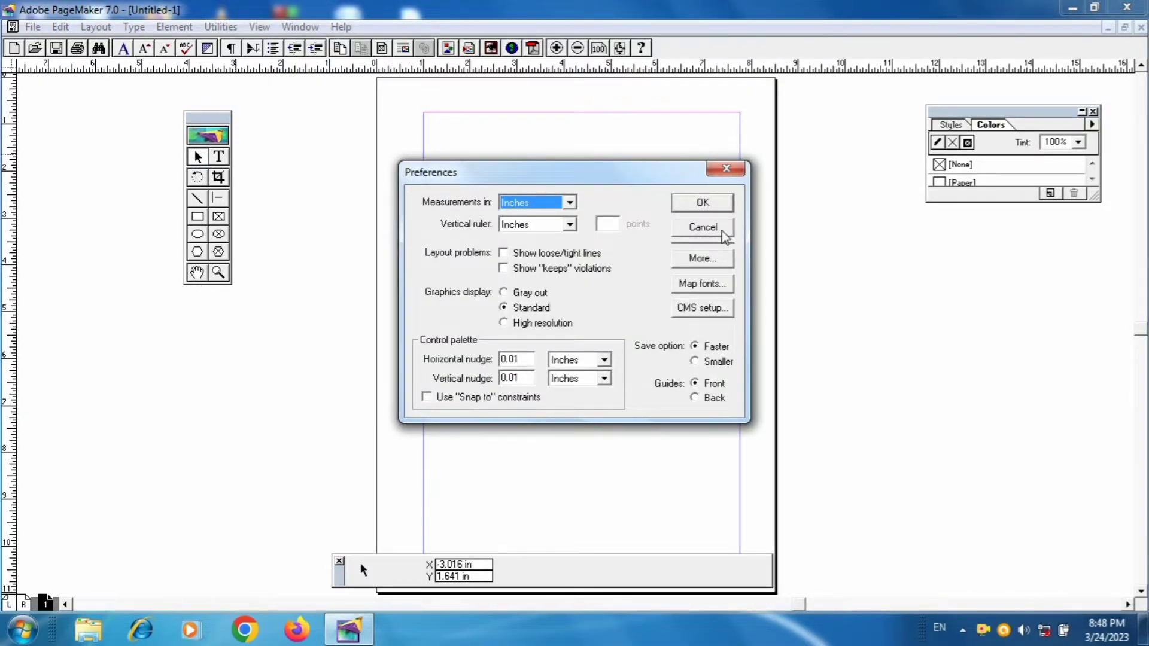
{"action": "left_click", "coordinate": [722, 231]}
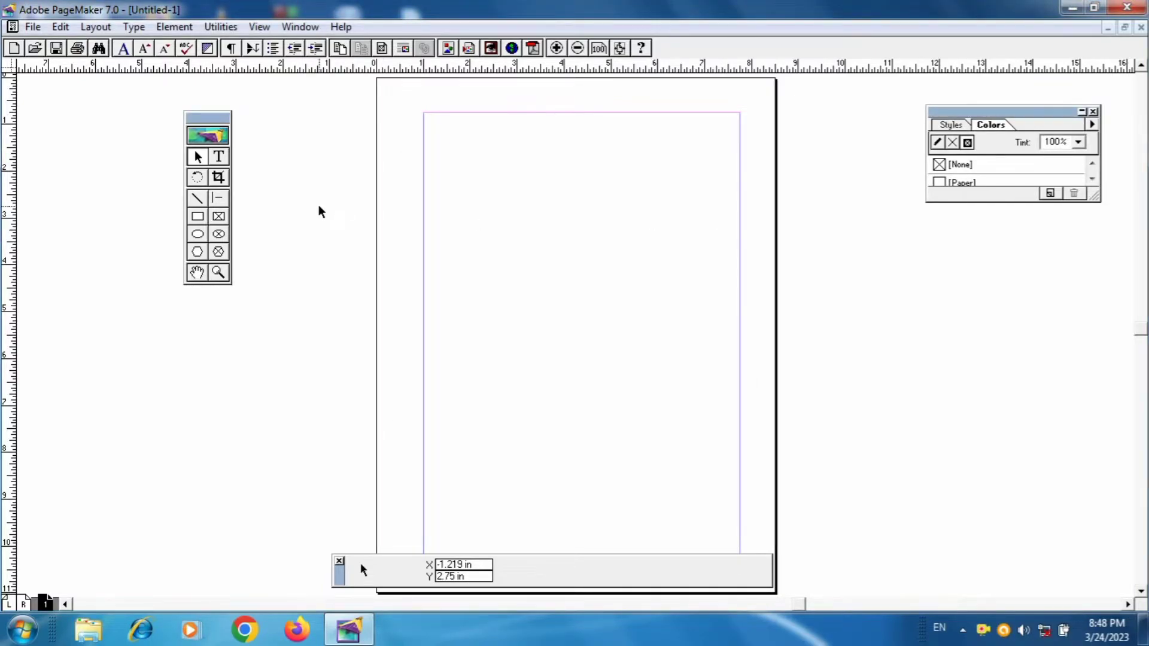
Step: Switch from the Pointer tool to the Line tool and toggle back to the Pointer tool
{"action": "key", "text": "F9"}
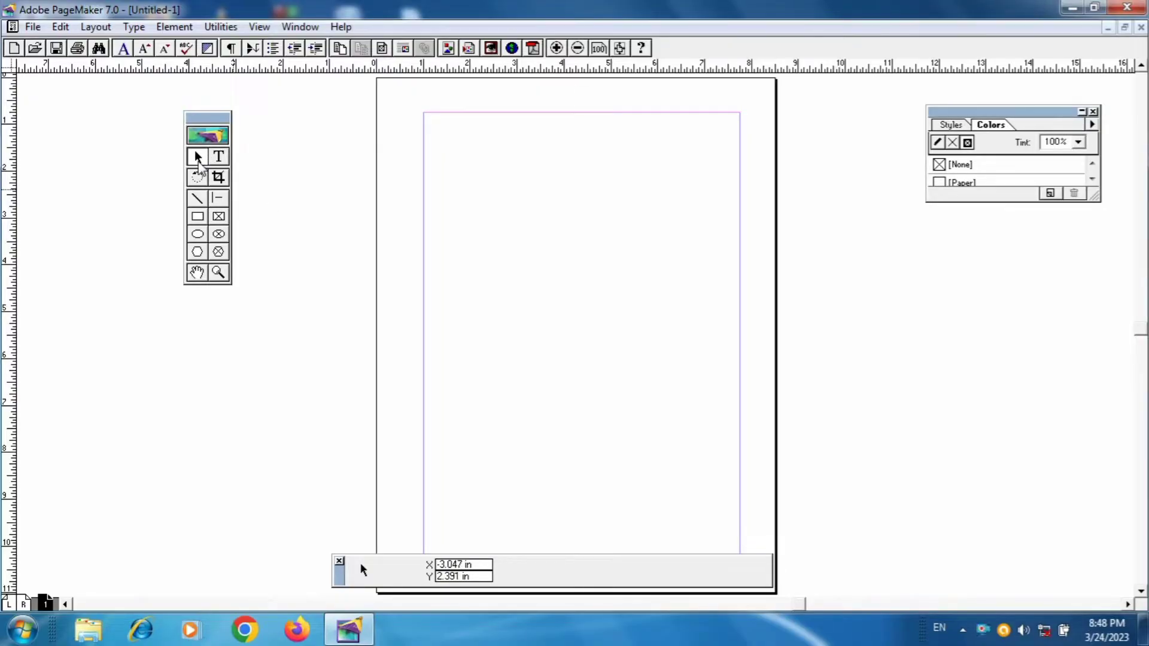
{"action": "left_click", "coordinate": [198, 200]}
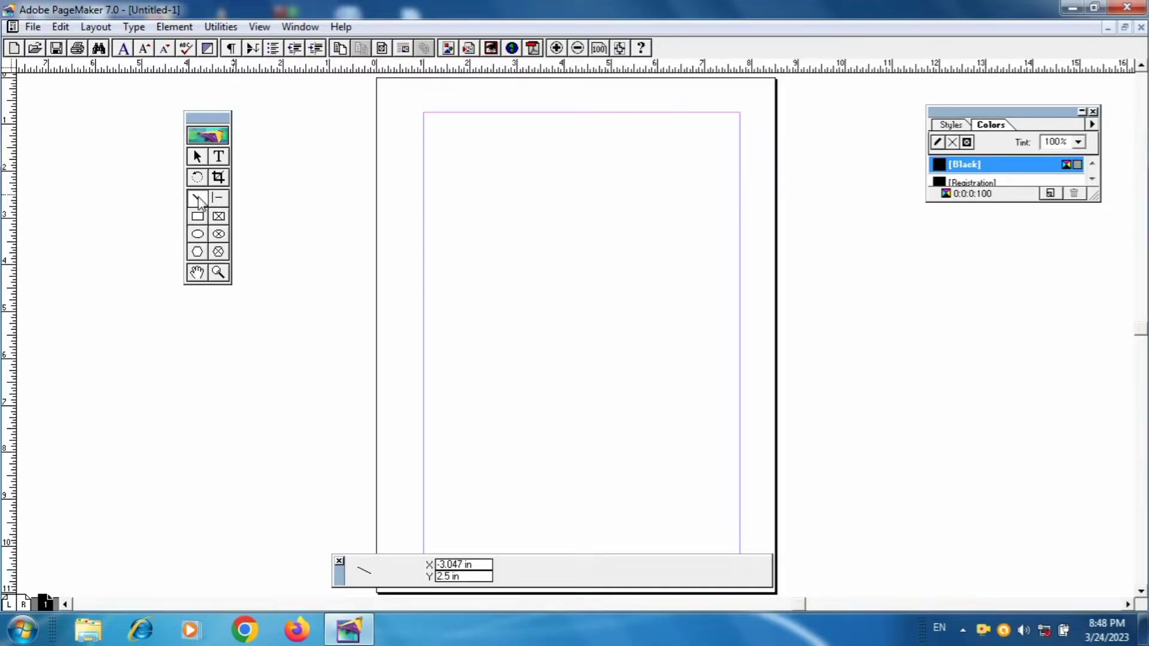
{"action": "key", "text": "F9"}
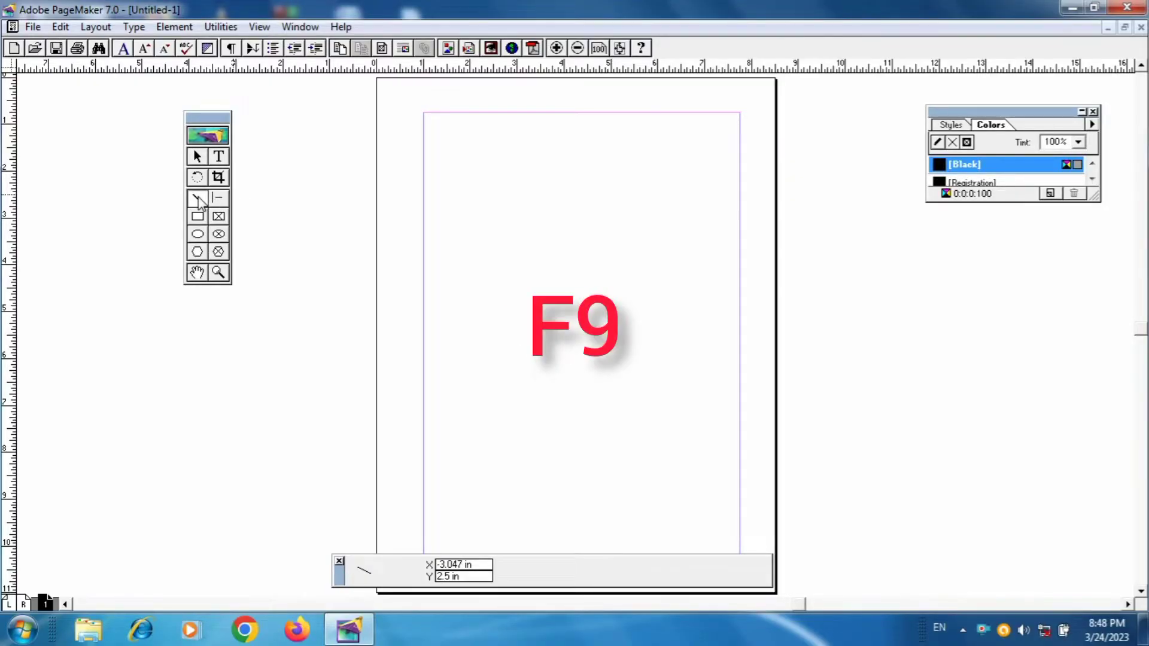
{"action": "key", "text": "F9"}
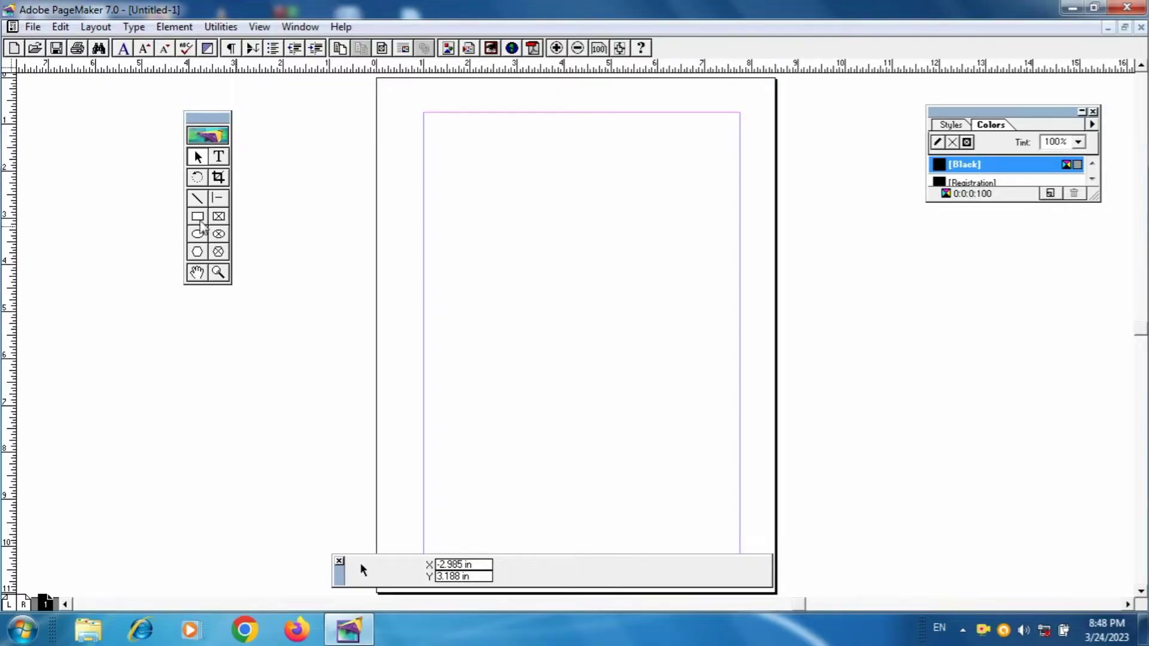
Step: Draw three stacked shapes across the page's left edge: a rectangle, a hexagon about 3.8 × 2.5 in and an ellipse about 3.1 × 2.1 in
{"action": "left_click", "coordinate": [198, 218]}
{"action": "left_click_drag", "start_coordinate": [294, 188], "coordinate": [432, 269]}
{"action": "left_click", "coordinate": [198, 252]}
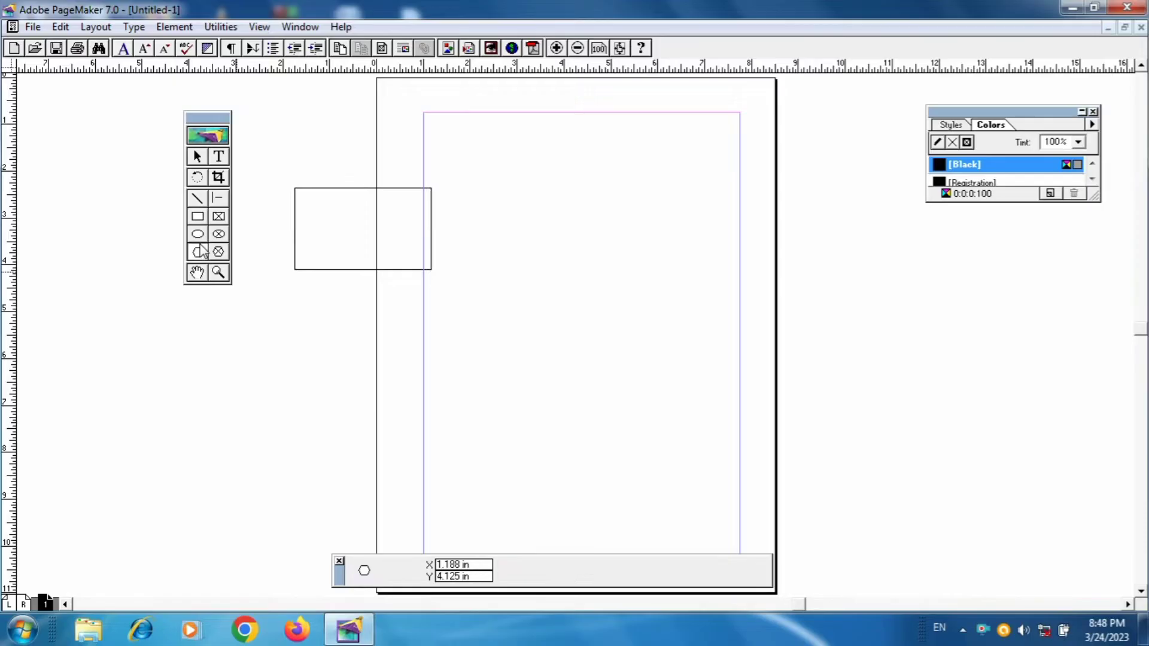
{"action": "left_click_drag", "start_coordinate": [275, 289], "coordinate": [454, 404]}
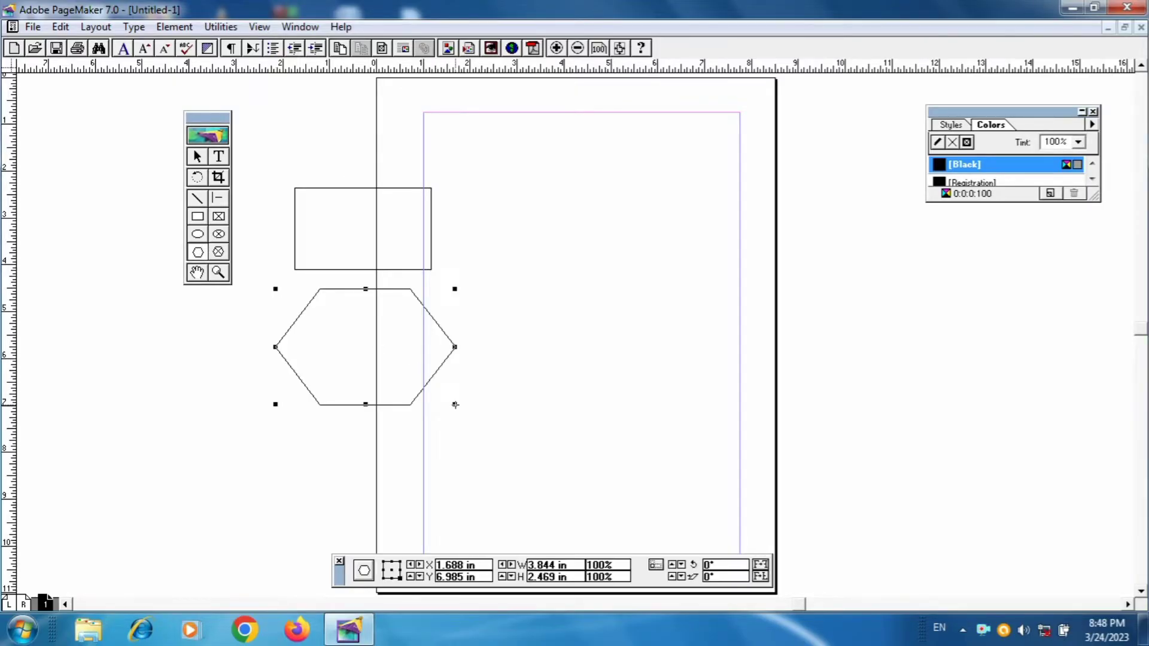
{"action": "left_click", "coordinate": [198, 235]}
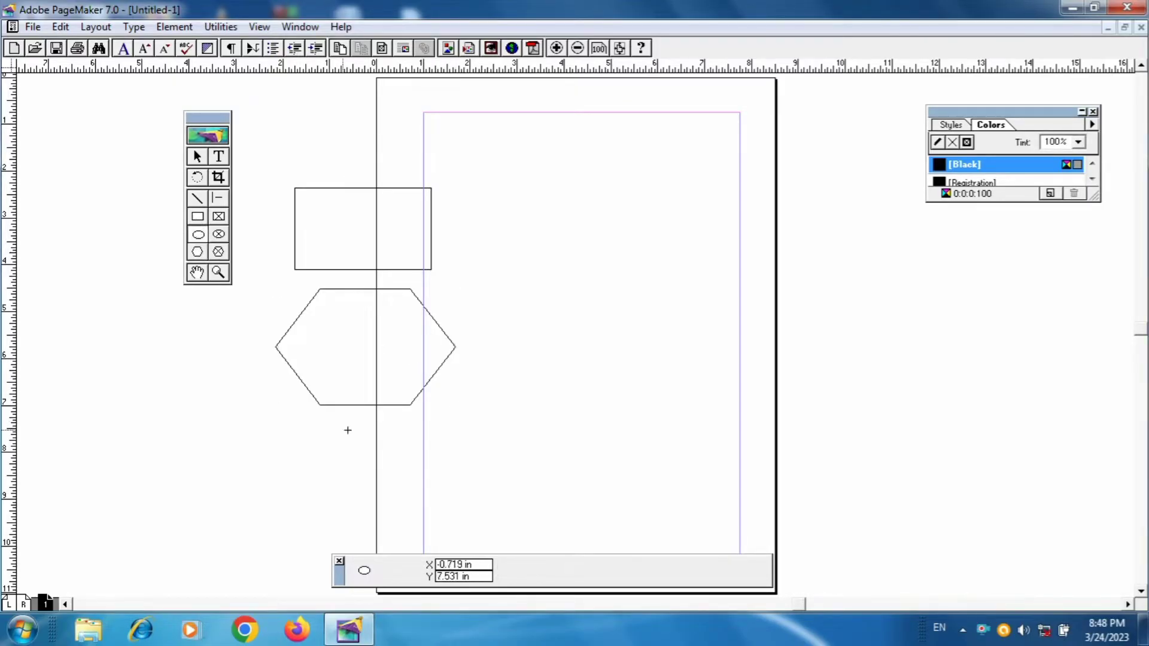
{"action": "left_click_drag", "start_coordinate": [286, 442], "coordinate": [433, 540]}
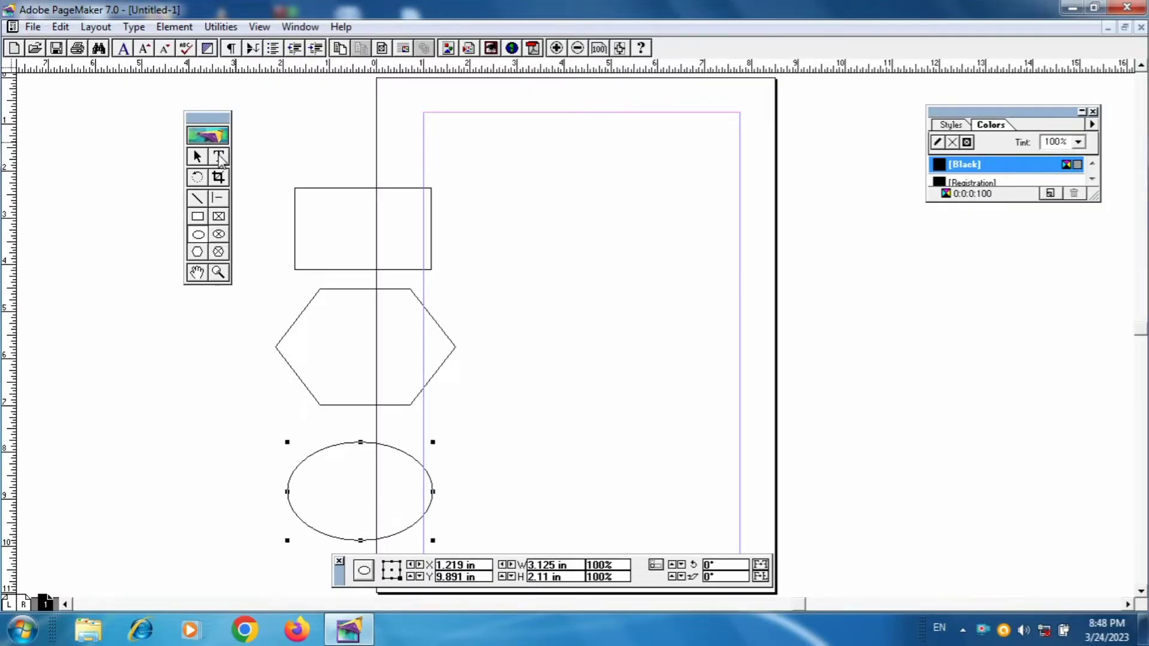
Step: Add a small text block inside the page margins beside the shapes and enlarge all its text to 25 pt
{"action": "left_click", "coordinate": [220, 156]}
{"action": "left_click_drag", "start_coordinate": [460, 254], "coordinate": [596, 316]}
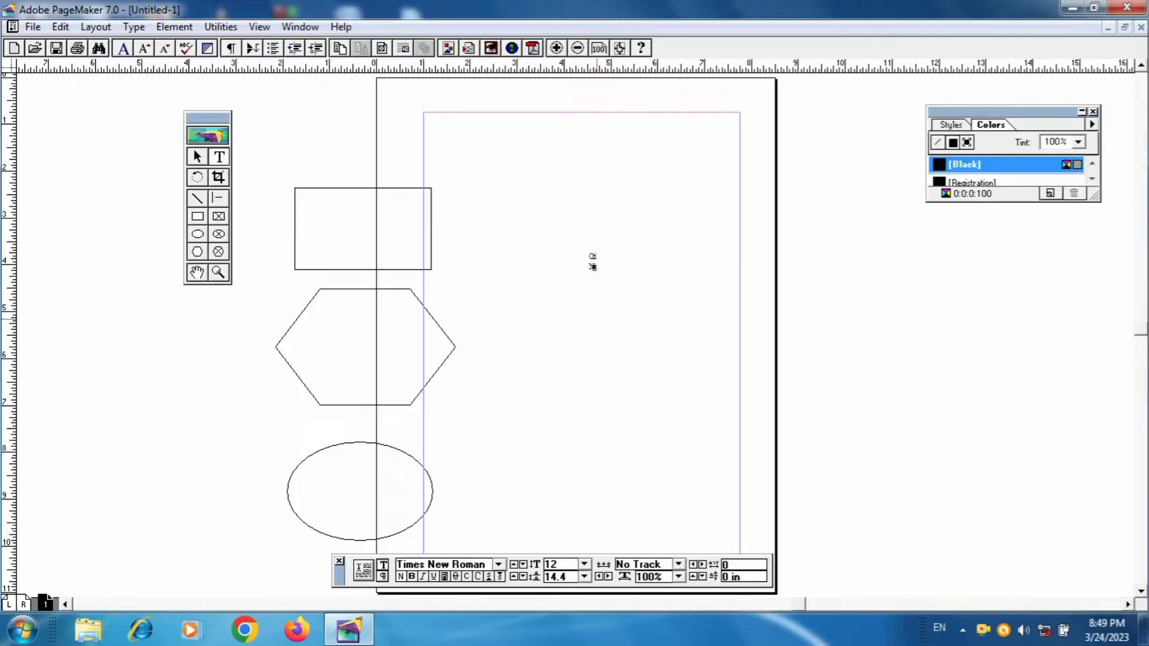
{"action": "key", "text": "ctrl+a"}
{"action": "key", "text": "ctrl+shift+period"}
{"action": "key", "text": "ctrl+shift+period"}
{"action": "key", "text": "ctrl+shift+period"}
{"action": "key", "text": "ctrl+shift+period"}
{"action": "key", "text": "ctrl+shift+period"}
{"action": "key", "text": "ctrl+shift+period"}
{"action": "key", "text": "ctrl+shift+period"}
{"action": "key", "text": "ctrl+shift+period"}
{"action": "key", "text": "ctrl+shift+period"}
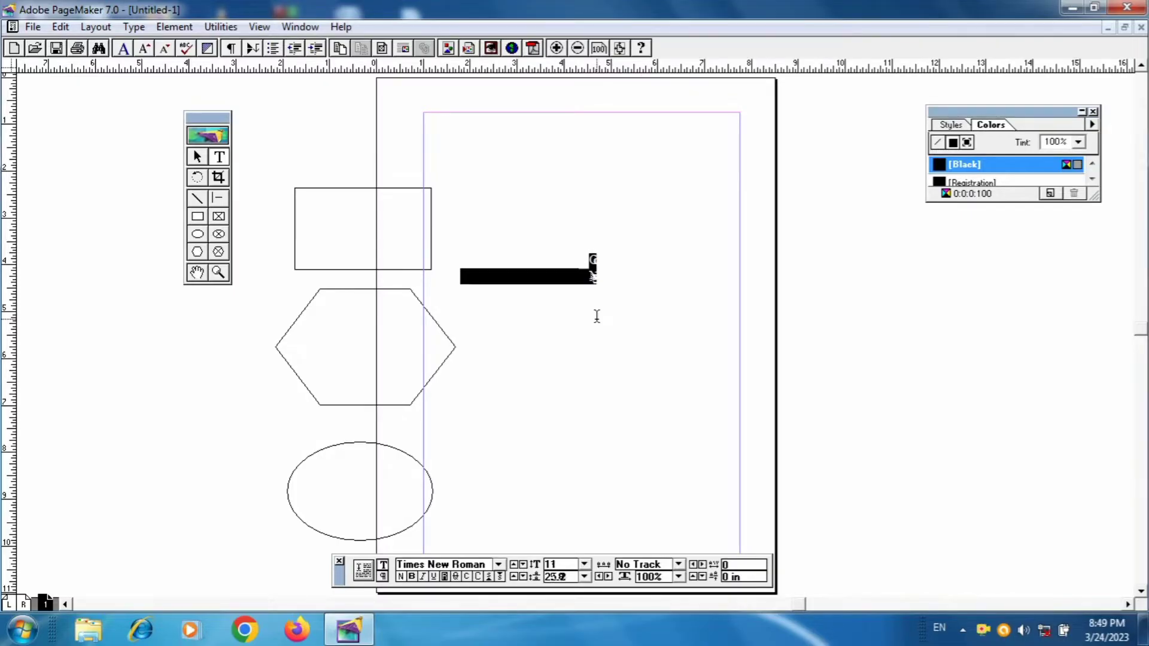
{"action": "key", "text": "ctrl+shift+period"}
{"action": "key", "text": "ctrl+shift+period"}
{"action": "key", "text": "ctrl+shift+period"}
{"action": "key", "text": "ctrl+shift+period"}
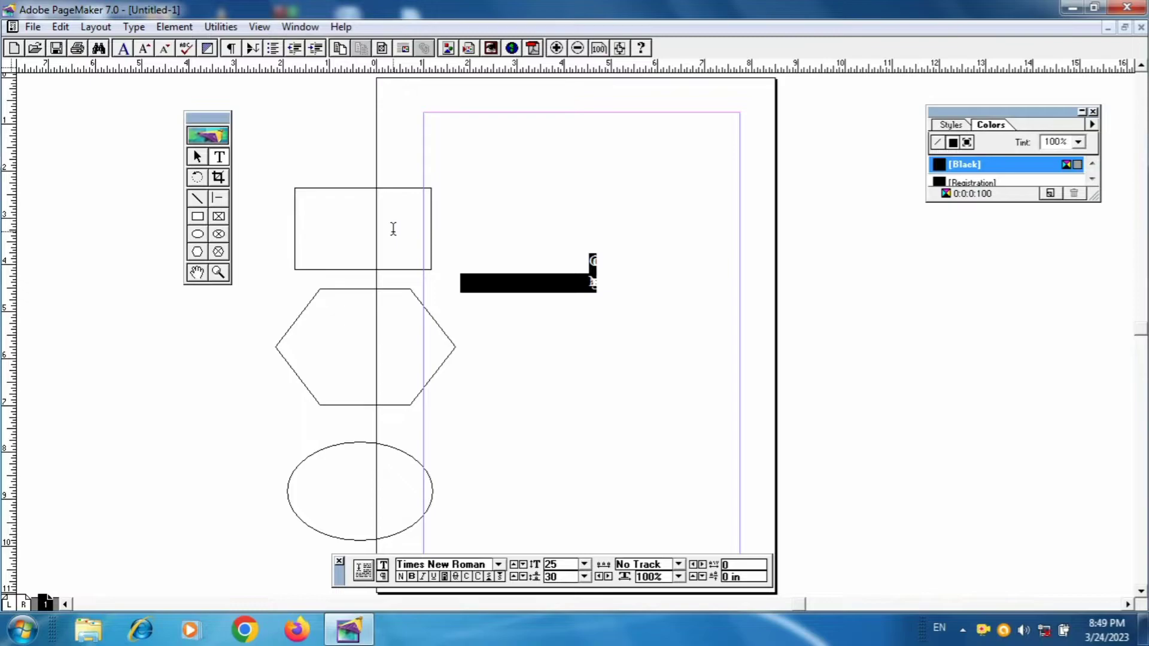
{"action": "left_click", "coordinate": [195, 160]}
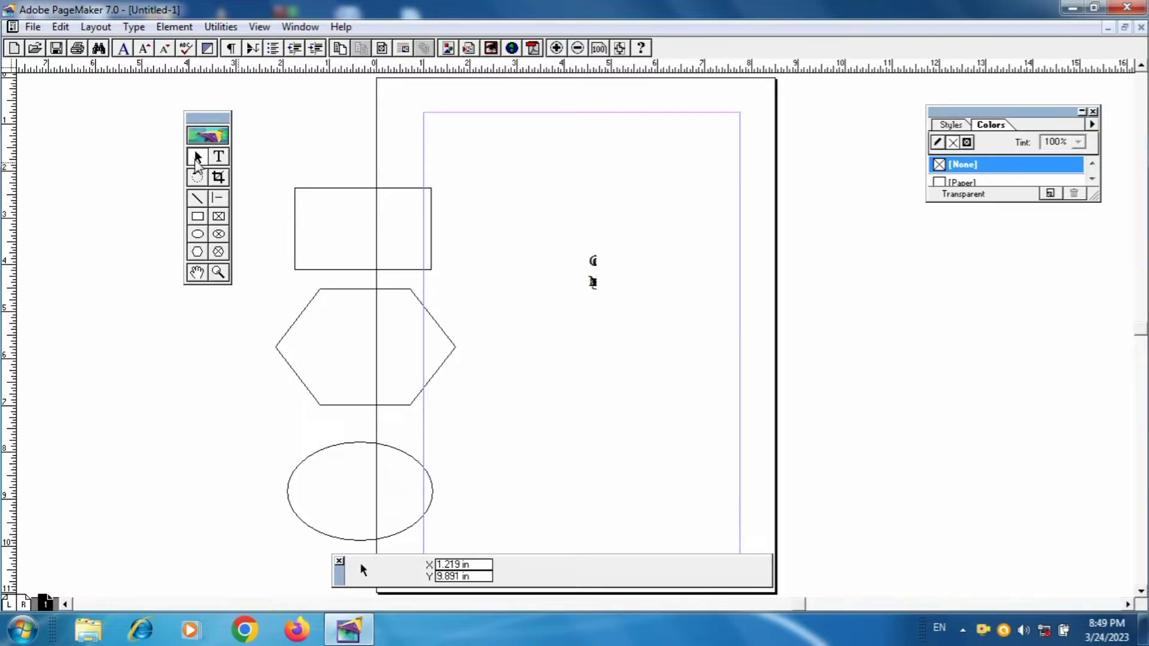
Step: Place the Chrysanthemum picture below the text block, about 5.4 × 3.2 in, including its complete copy in the publication
{"action": "left_click", "coordinate": [34, 28]}
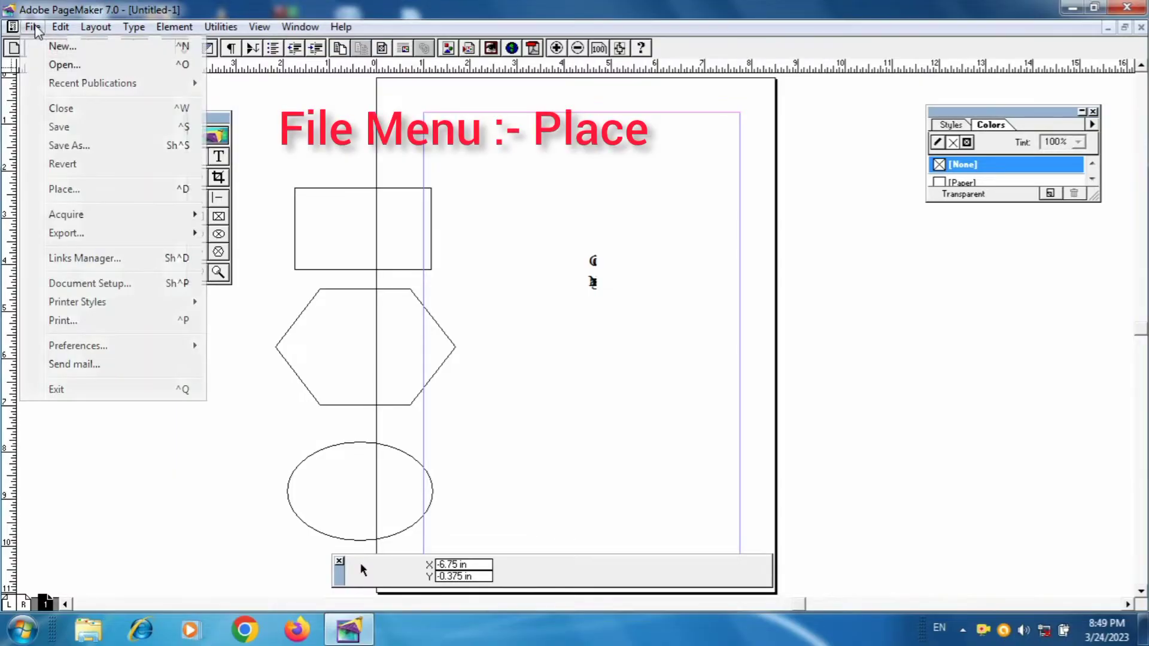
{"action": "left_click", "coordinate": [83, 196]}
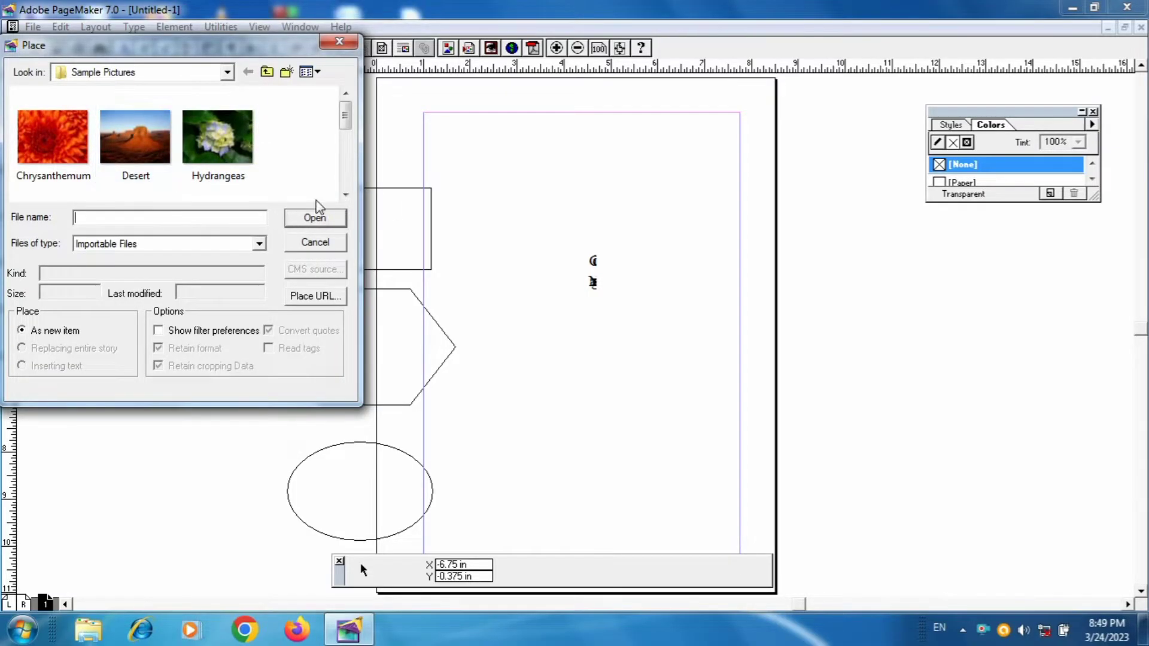
{"action": "left_click", "coordinate": [344, 187]}
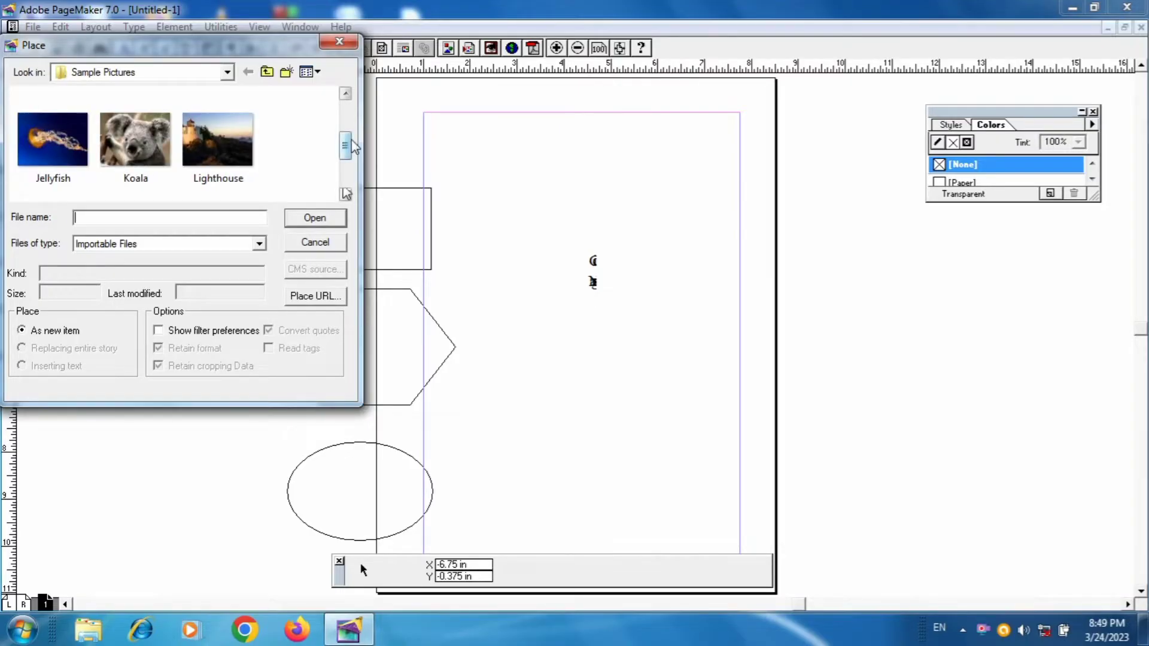
{"action": "left_click_drag", "start_coordinate": [346, 154], "coordinate": [345, 114]}
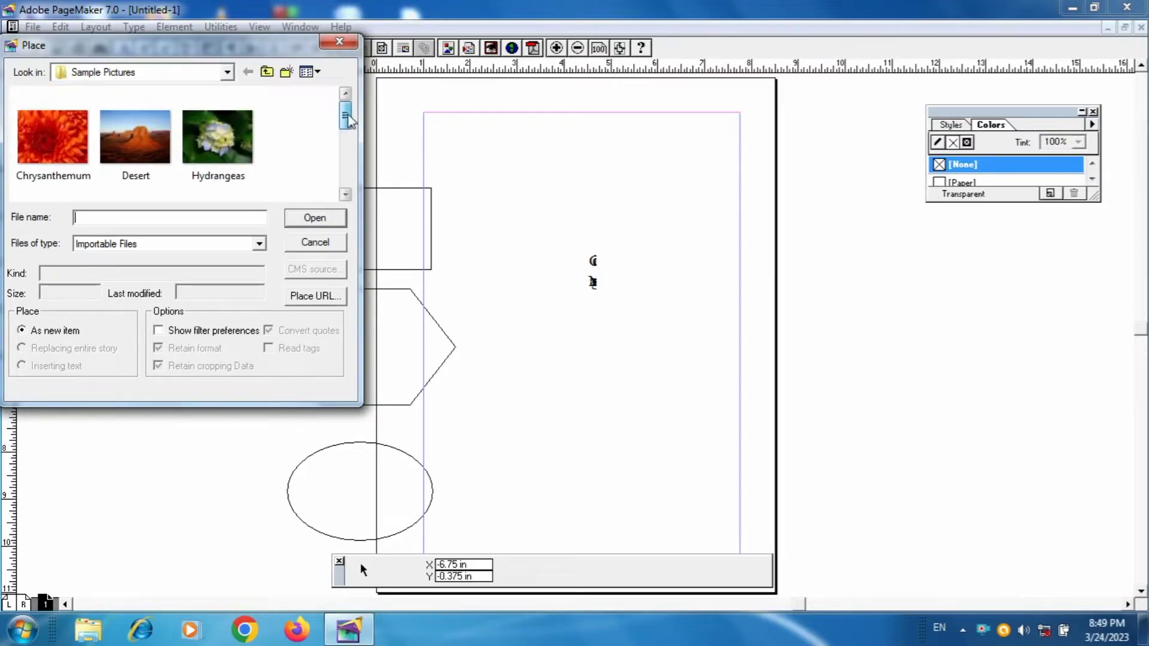
{"action": "left_click", "coordinate": [58, 119]}
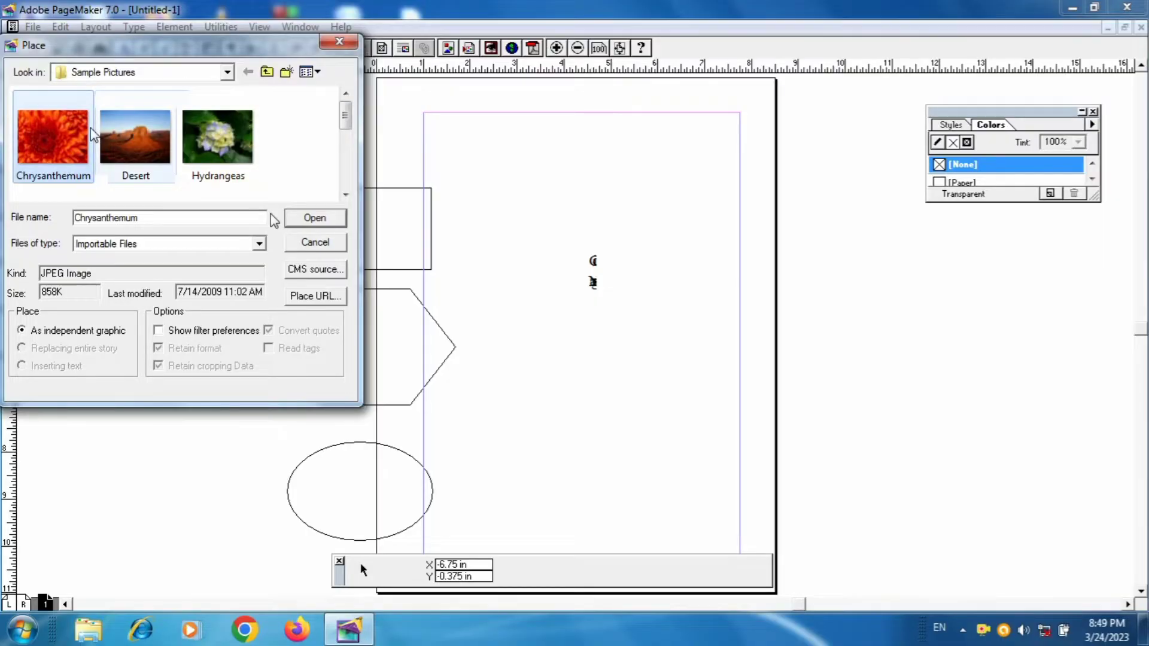
{"action": "left_click", "coordinate": [302, 219]}
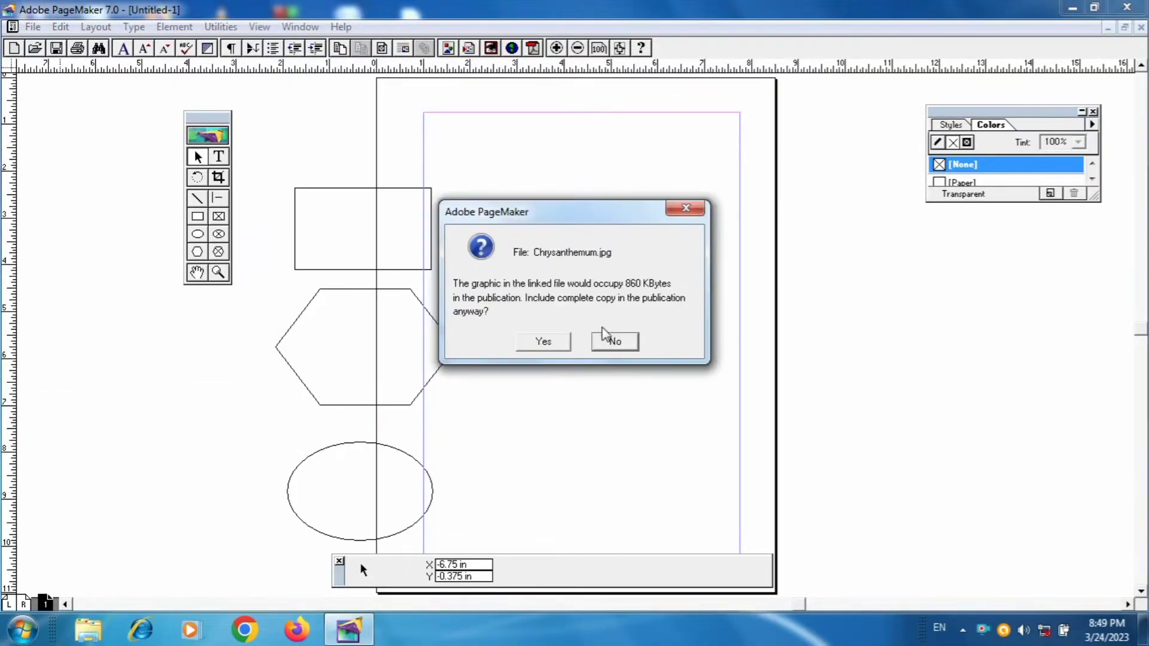
{"action": "left_click", "coordinate": [551, 337]}
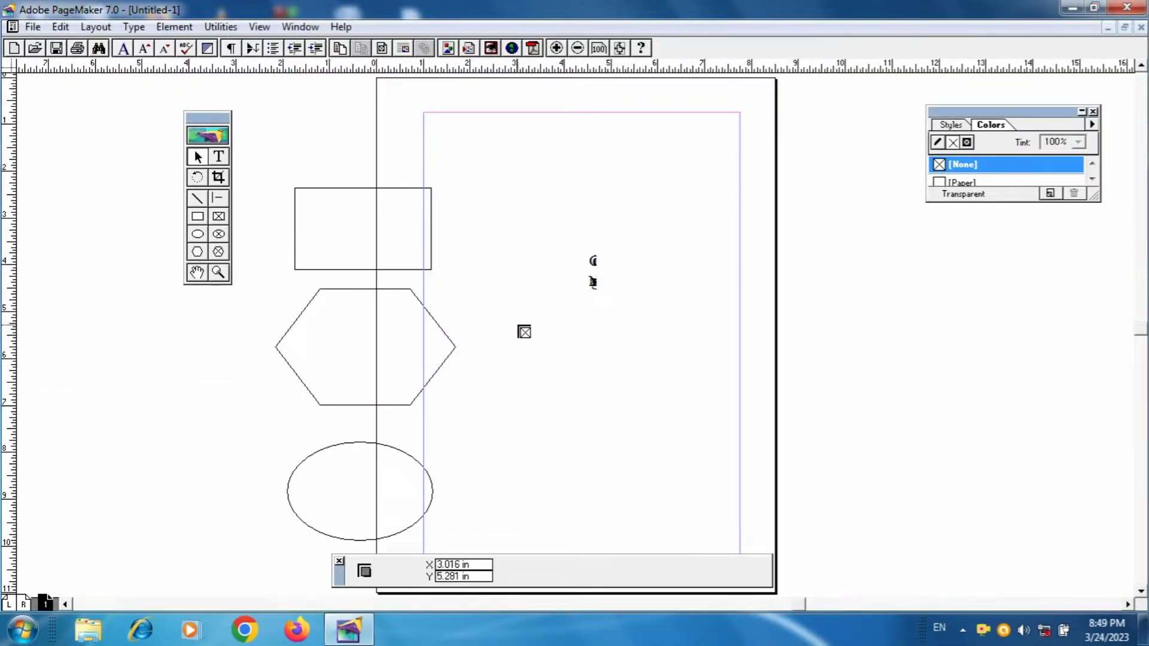
{"action": "left_click_drag", "start_coordinate": [518, 324], "coordinate": [769, 475]}
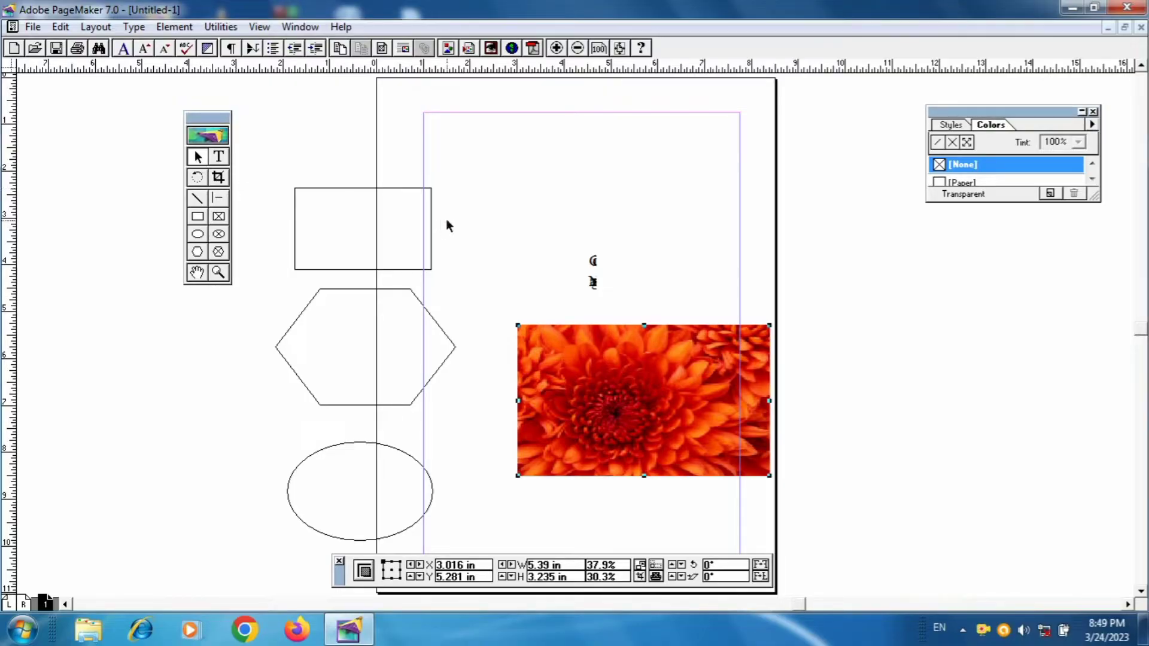
Step: Widen the text block to about 8 in so its text fits one line, and move it up to the page's top margin
{"action": "left_click", "coordinate": [595, 275]}
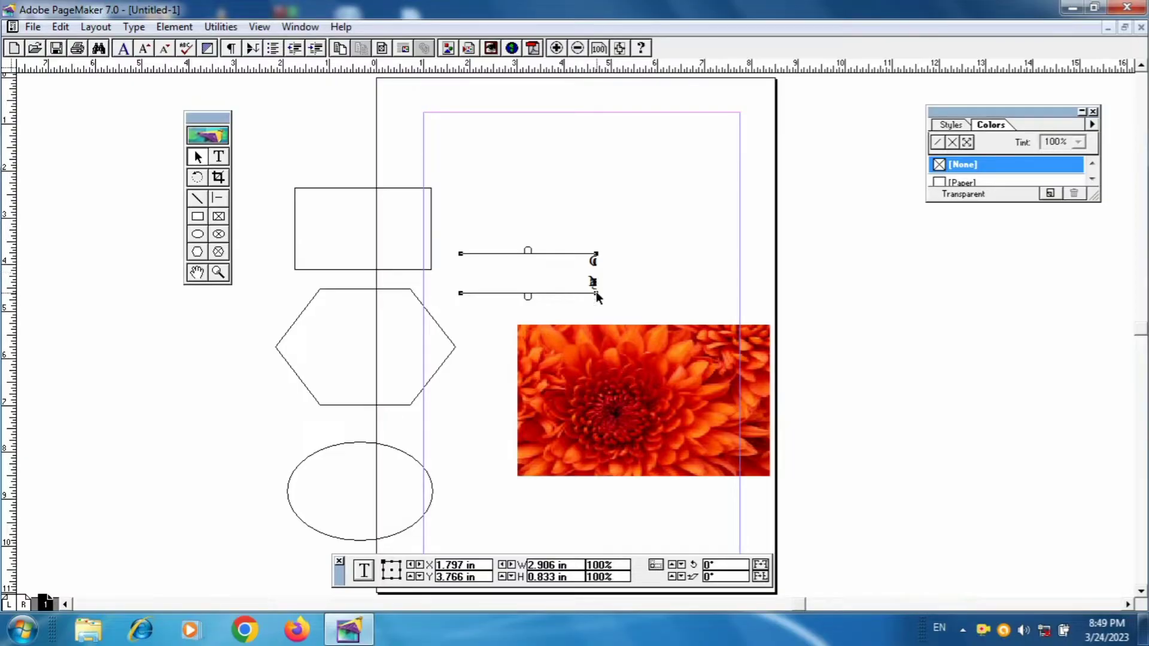
{"action": "left_click_drag", "start_coordinate": [596, 278], "coordinate": [589, 252]}
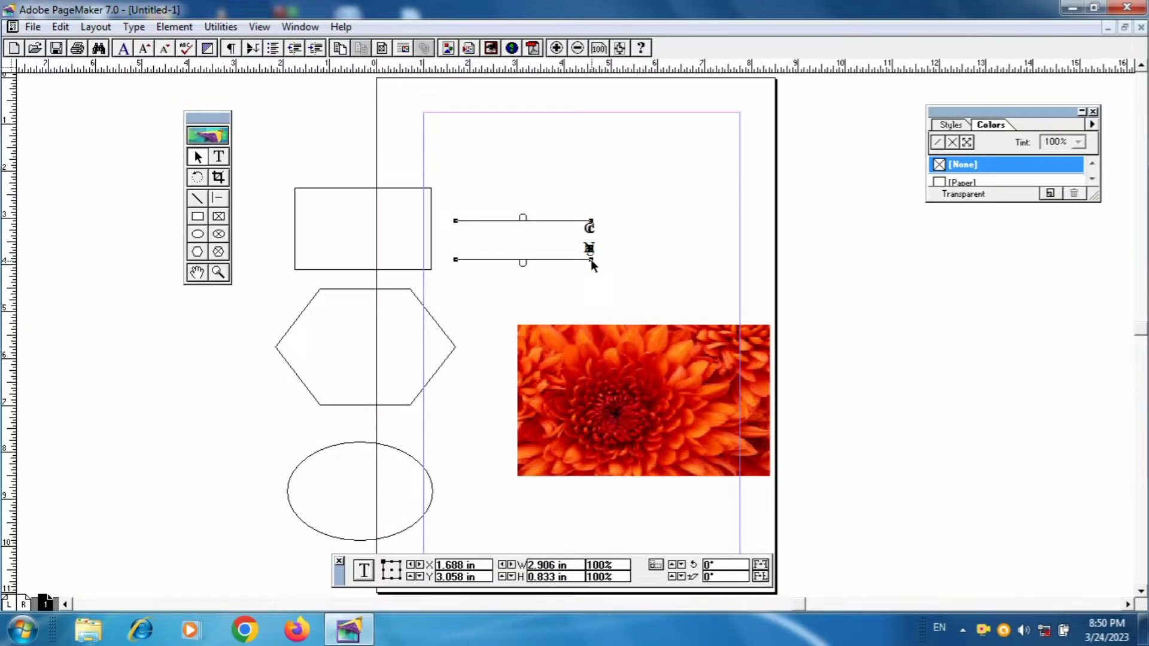
{"action": "left_click_drag", "start_coordinate": [591, 261], "coordinate": [828, 261]}
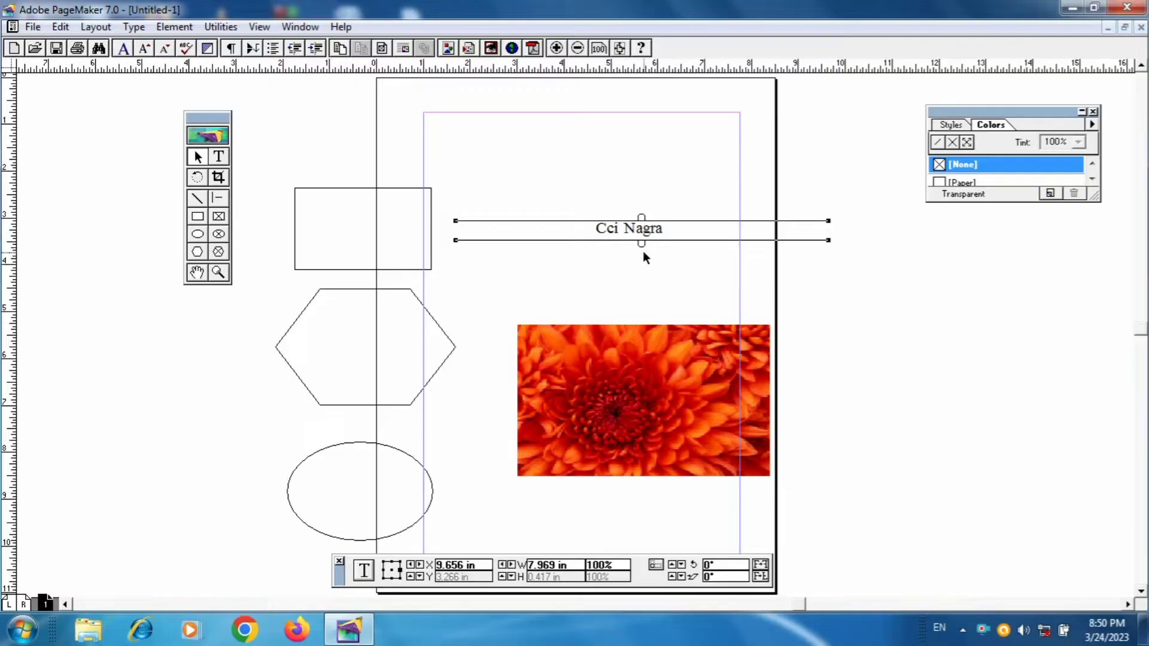
{"action": "left_click_drag", "start_coordinate": [658, 240], "coordinate": [621, 138]}
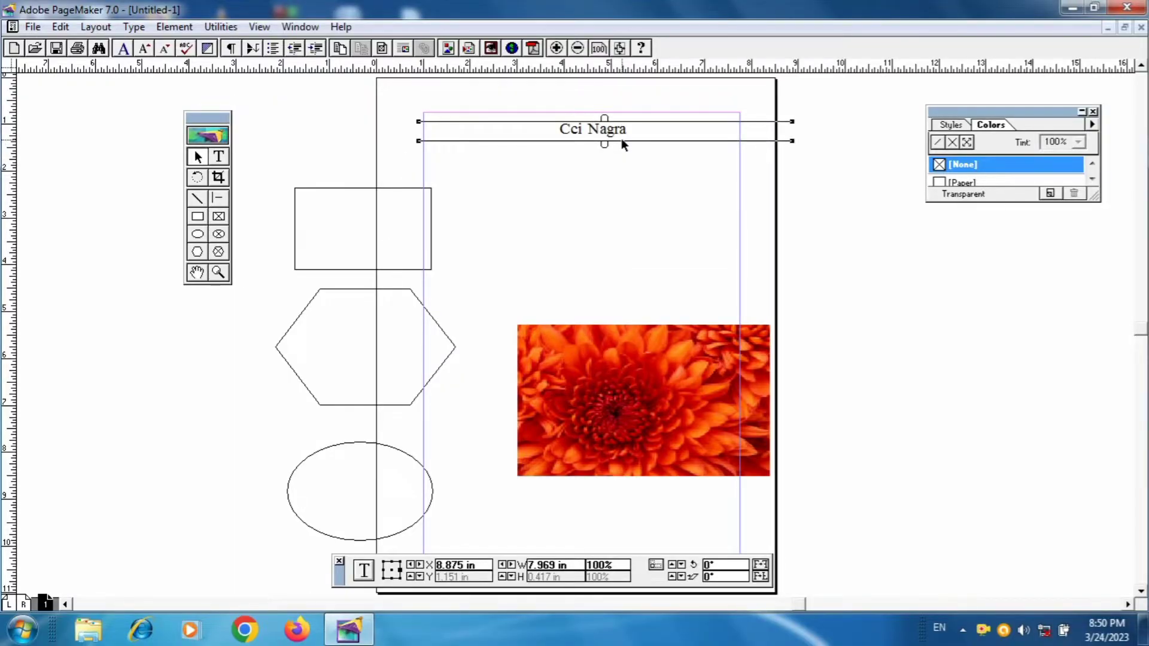
Step: Stretch the rectangle rightward to about 6.3 × 1.8 in
{"action": "left_click", "coordinate": [430, 248]}
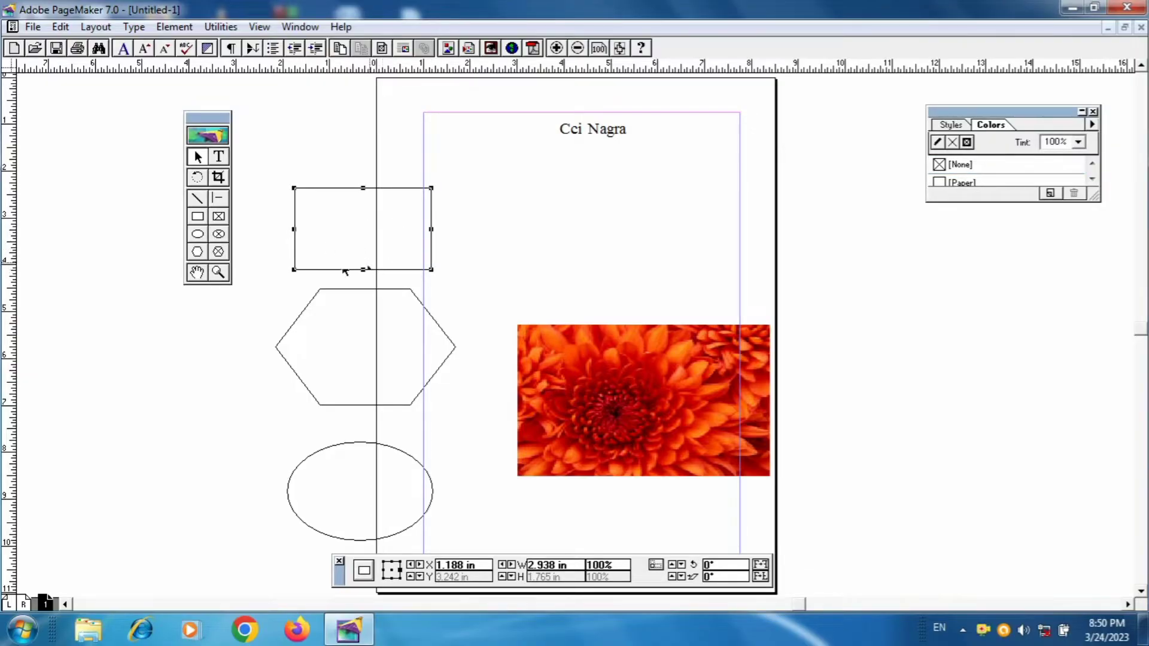
{"action": "left_click", "coordinate": [431, 269]}
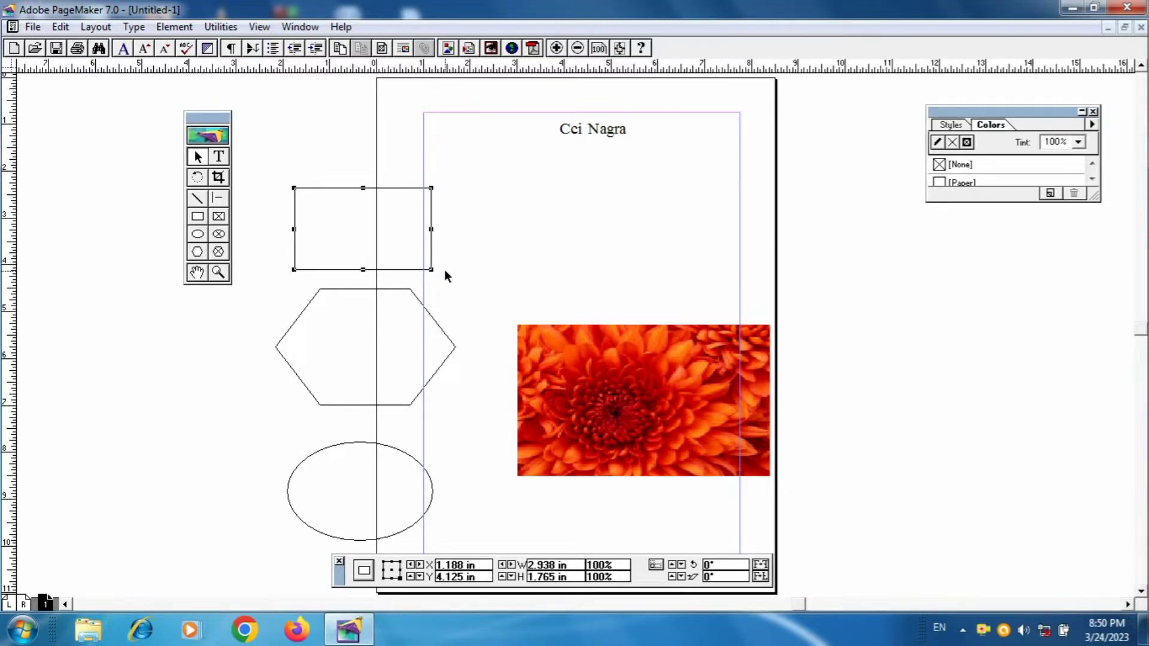
{"action": "mouse_move", "coordinate": [431, 269]}
{"action": "left_mouse_down"}
{"action": "mouse_move", "coordinate": [528, 306]}
{"action": "mouse_move", "coordinate": [566, 365]}
{"action": "mouse_move", "coordinate": [410, 251]}
{"action": "mouse_move", "coordinate": [341, 231]}
{"action": "mouse_move", "coordinate": [672, 392]}
{"action": "mouse_move", "coordinate": [597, 254]}
{"action": "mouse_move", "coordinate": [411, 261]}
{"action": "mouse_move", "coordinate": [580, 246]}
{"action": "mouse_move", "coordinate": [590, 271]}
{"action": "left_mouse_up"}
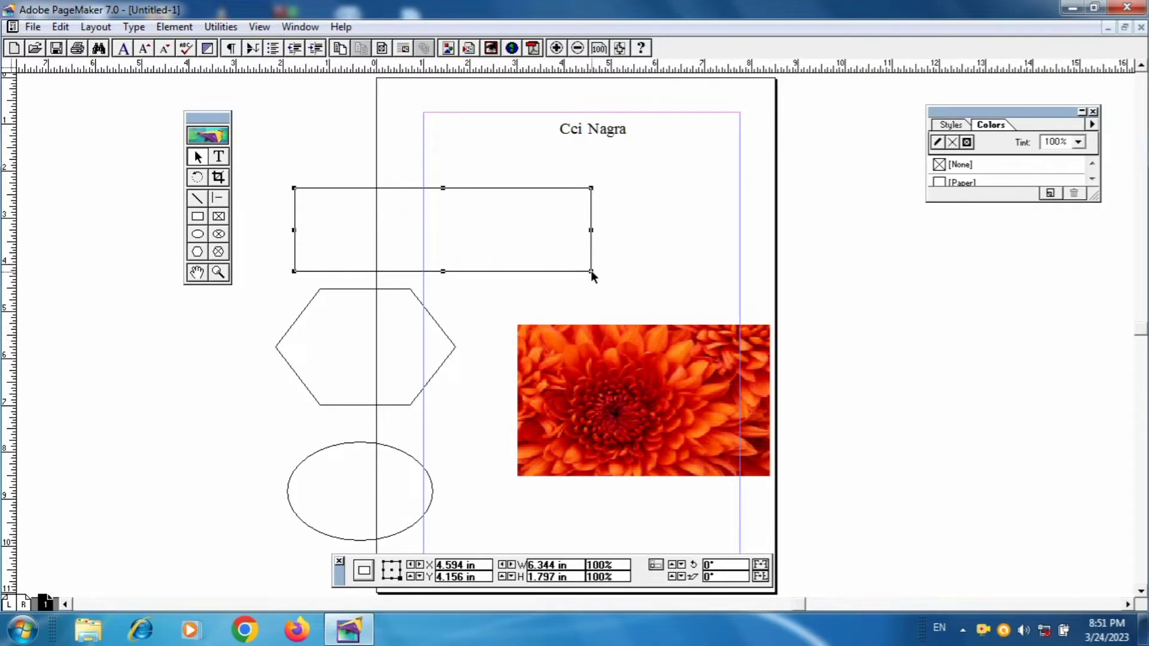
Step: Shrink the hexagon to about 1.8 × 1.3 in and narrow the ellipse to about 2.3 in wide
{"action": "left_click", "coordinate": [435, 318]}
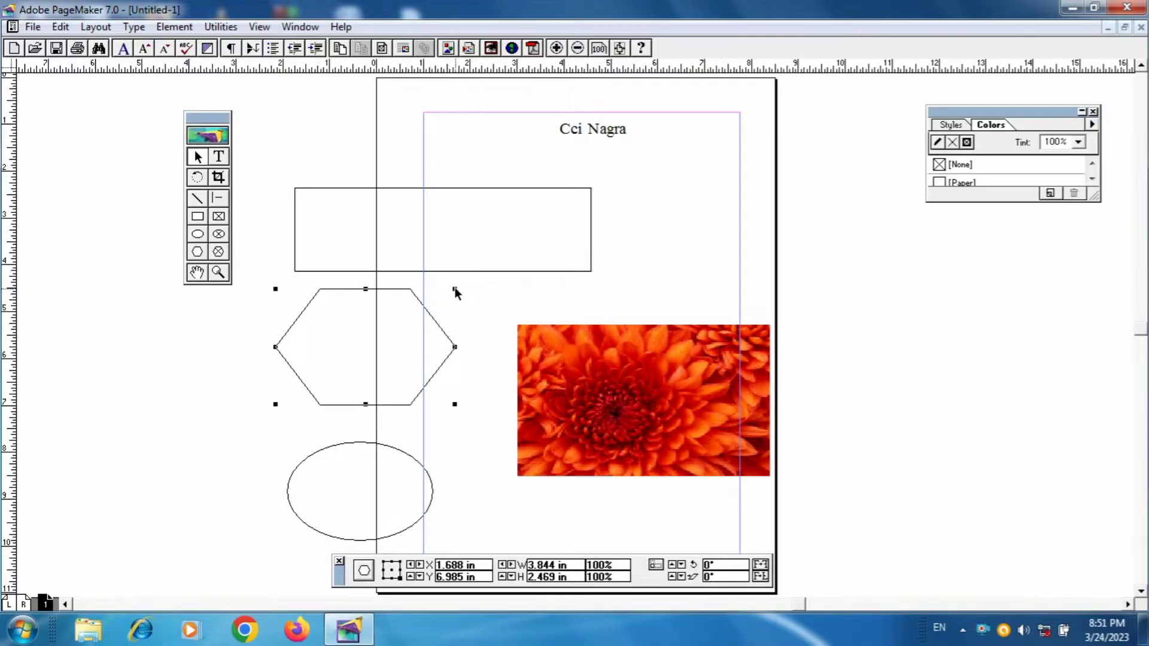
{"action": "left_click_drag", "start_coordinate": [457, 290], "coordinate": [362, 345]}
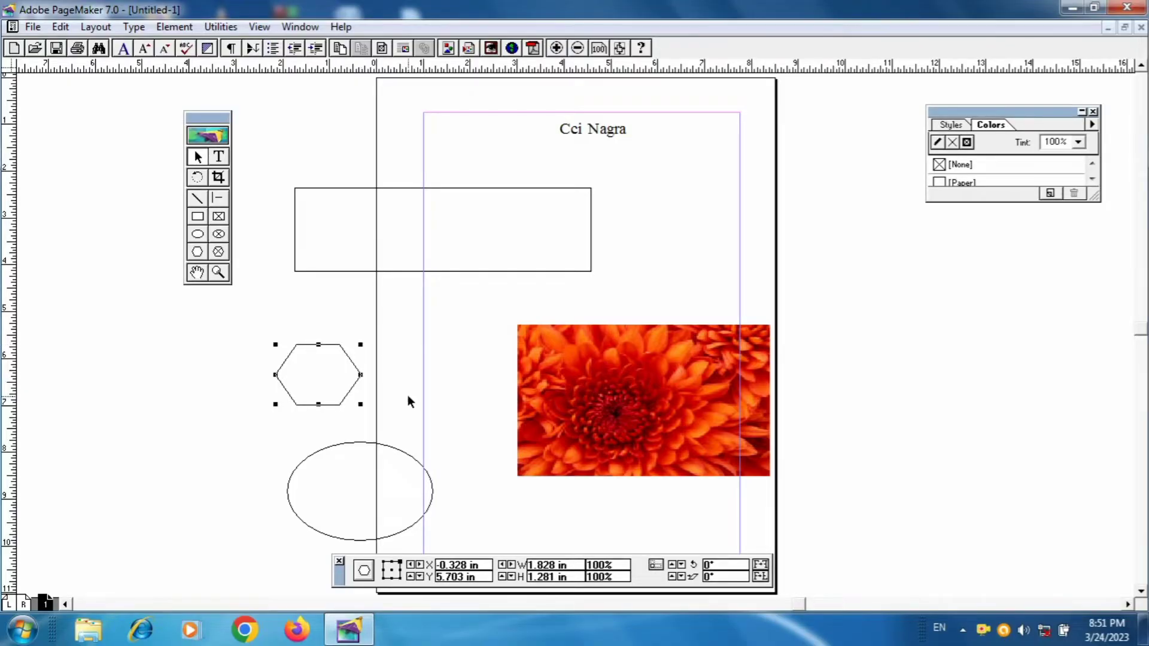
{"action": "left_click", "coordinate": [397, 447]}
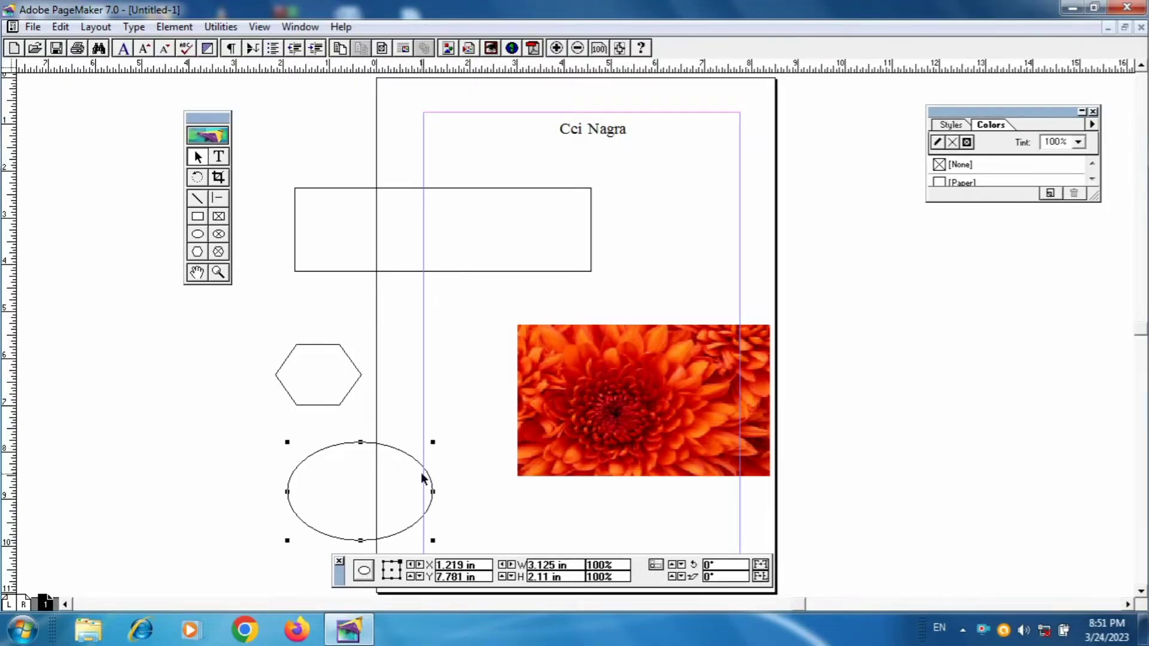
{"action": "left_click_drag", "start_coordinate": [432, 492], "coordinate": [395, 501]}
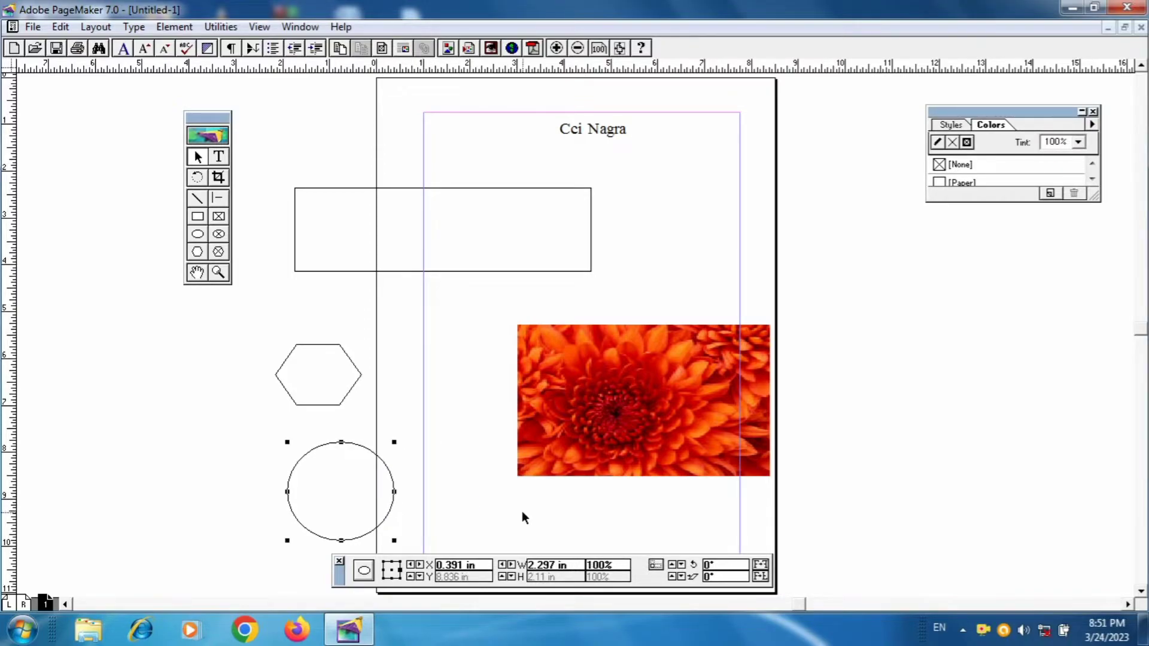
Step: Resize the flower picture from its lower-left corner to about 6.9 × 4.5 in
{"action": "left_click", "coordinate": [538, 440]}
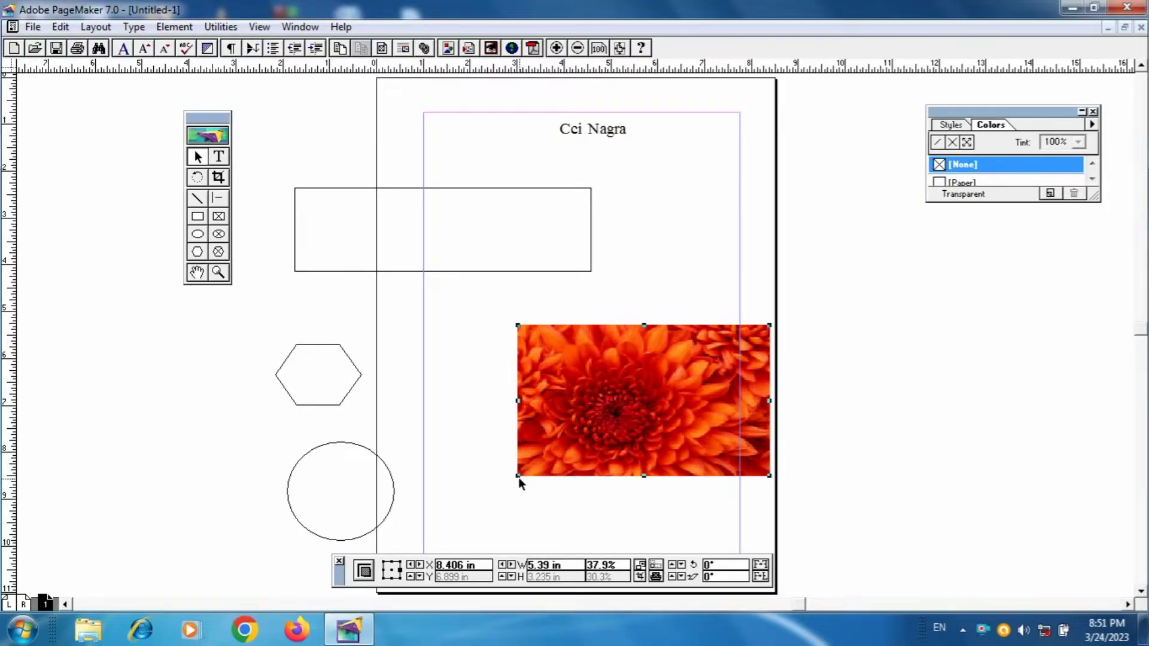
{"action": "left_click_drag", "start_coordinate": [518, 475], "coordinate": [643, 428]}
{"action": "left_click_drag", "start_coordinate": [641, 425], "coordinate": [444, 533]}
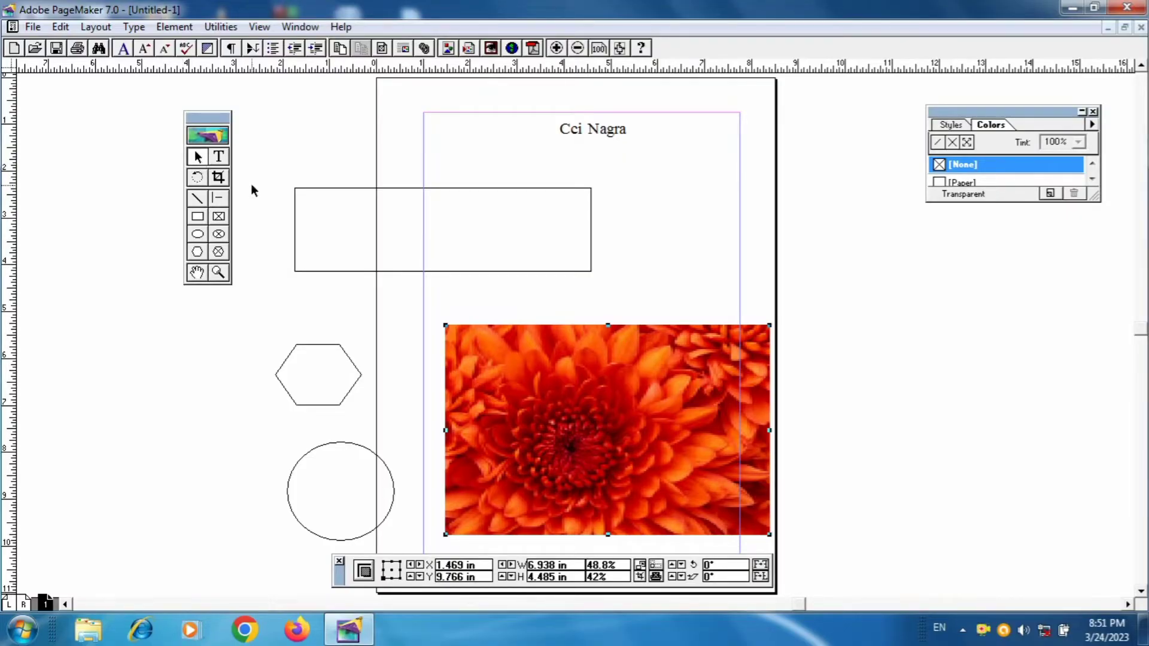
Step: Move the rectangle and the flower picture across the page's right edge, and the near-circular ellipse inside the left margin
{"action": "left_click", "coordinate": [294, 215]}
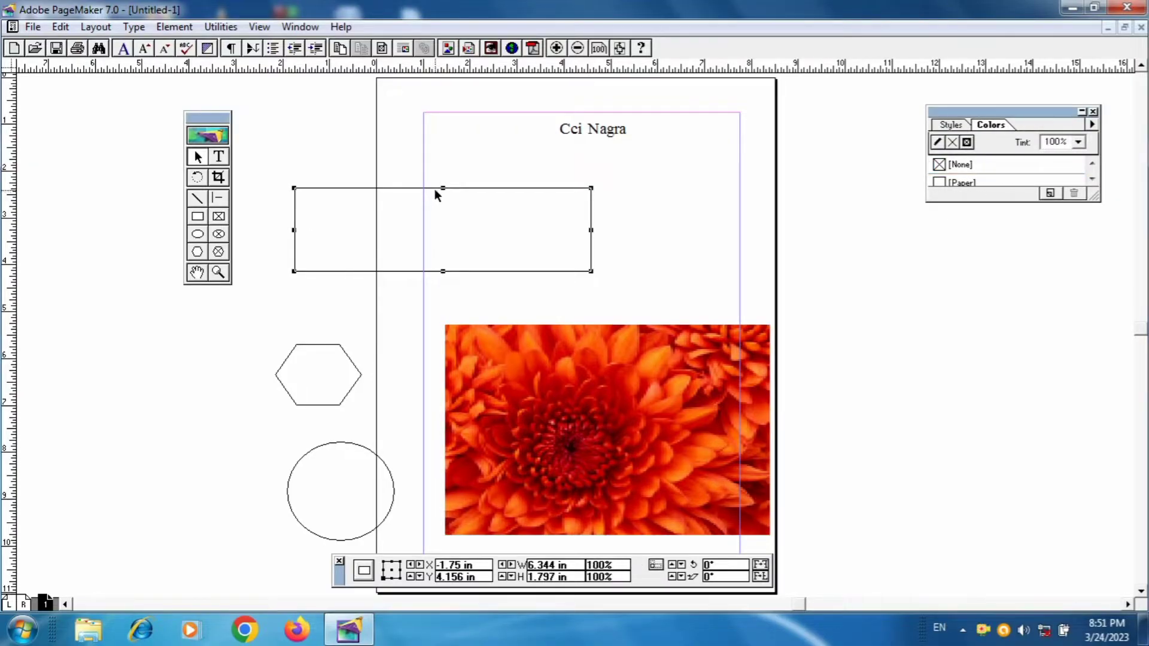
{"action": "left_click_drag", "start_coordinate": [435, 191], "coordinate": [708, 164]}
{"action": "left_click", "coordinate": [684, 398]}
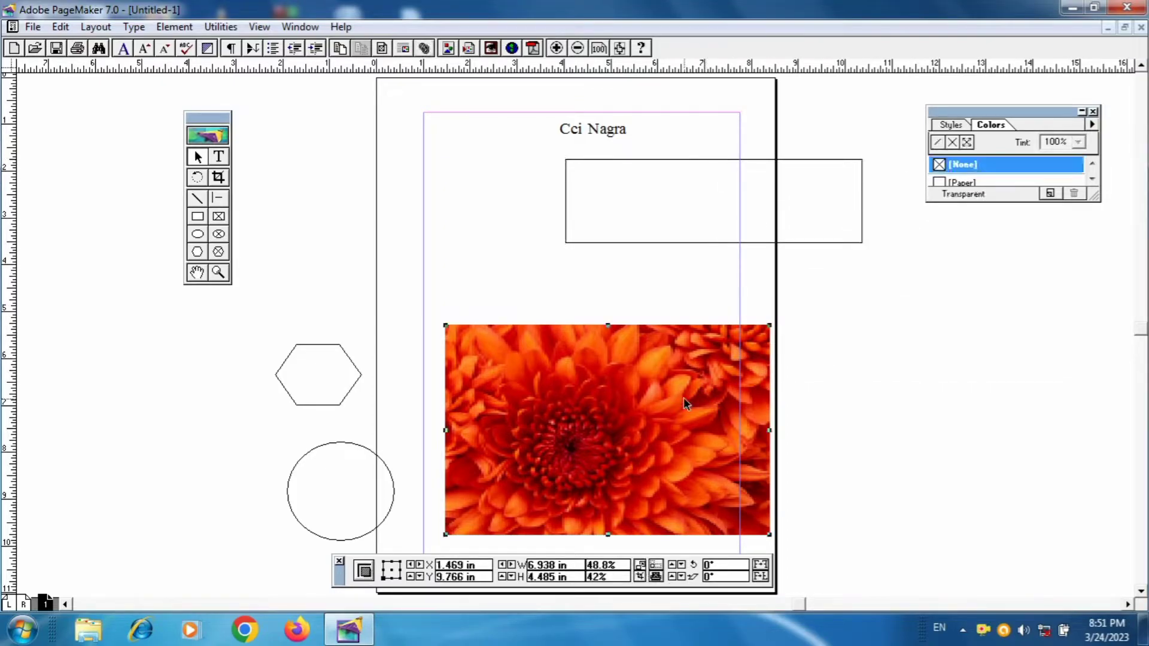
{"action": "left_click_drag", "start_coordinate": [683, 398], "coordinate": [838, 421]}
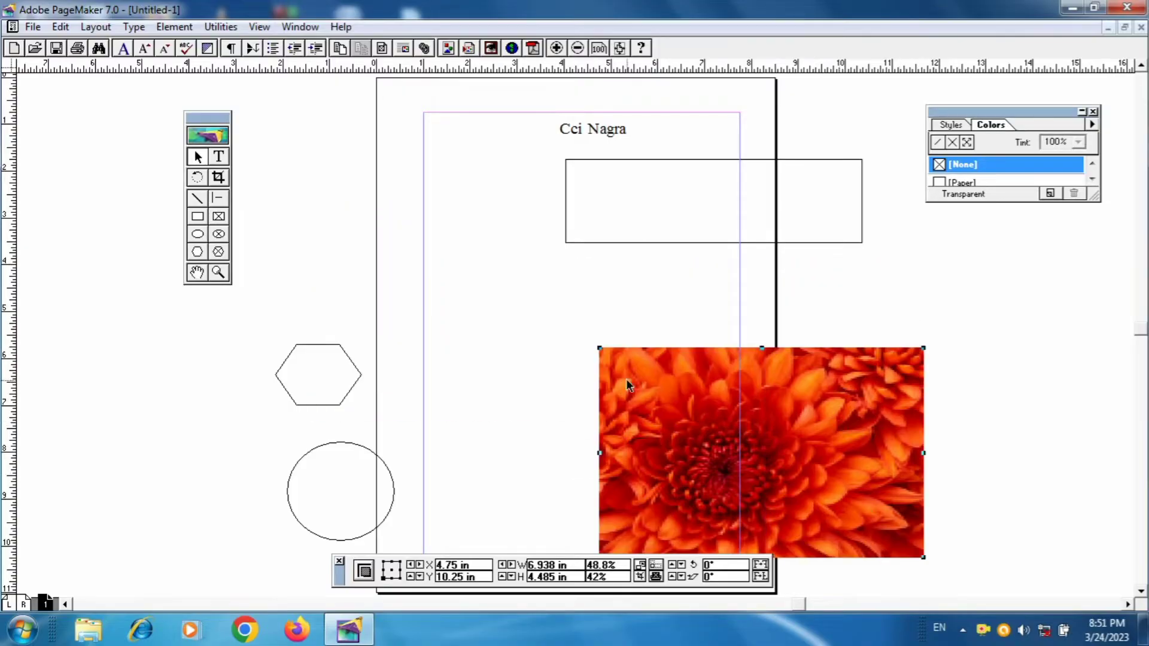
{"action": "left_click", "coordinate": [372, 456]}
{"action": "left_click_drag", "start_coordinate": [372, 457], "coordinate": [511, 300]}
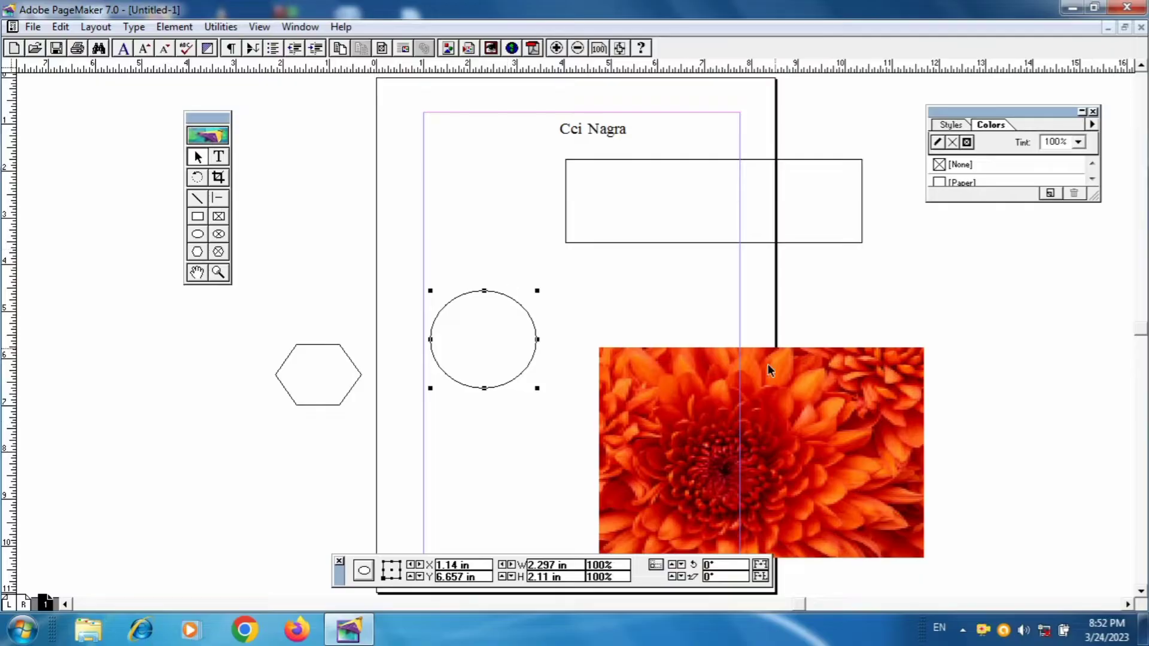
Step: Select all the shapes, the text block and the picture, and move them together about 0.8 in right and 0.2 in down
{"action": "left_click", "coordinate": [578, 48]}
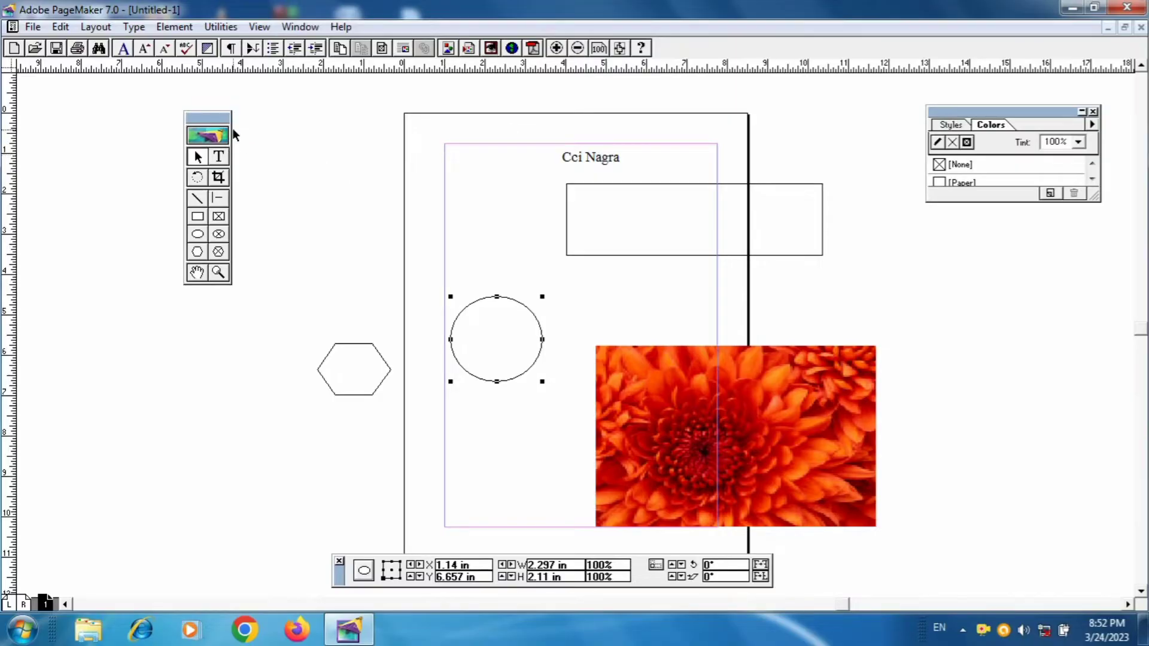
{"action": "left_click_drag", "start_coordinate": [240, 125], "coordinate": [922, 542]}
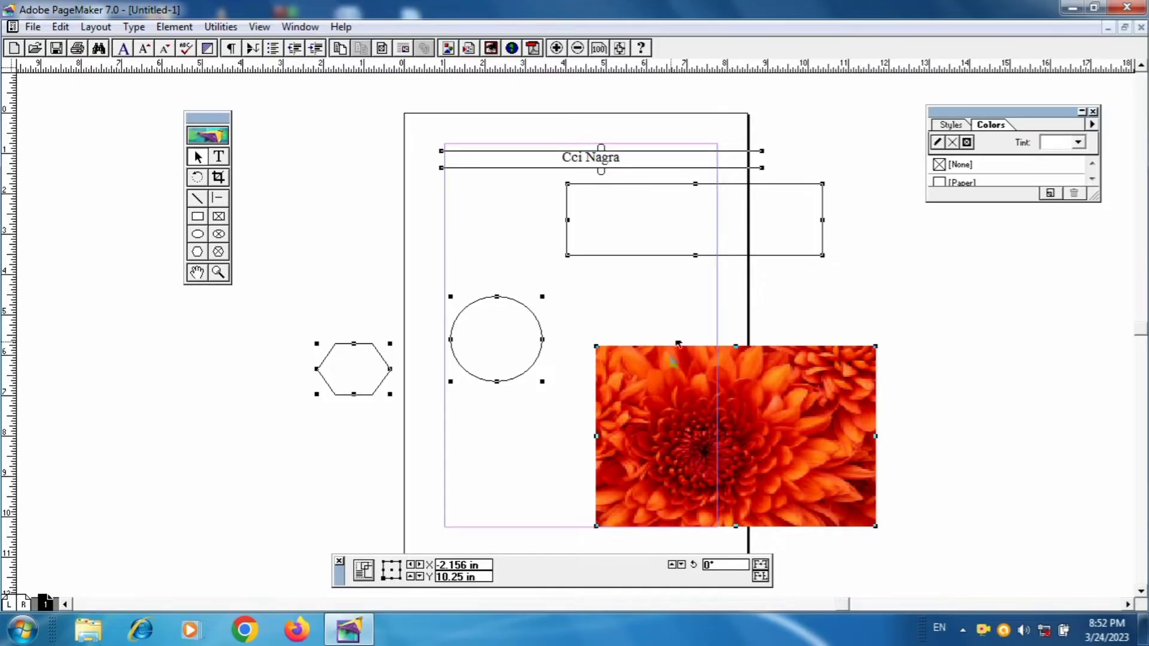
{"action": "left_click_drag", "start_coordinate": [669, 360], "coordinate": [386, 360]}
{"action": "left_click_drag", "start_coordinate": [514, 355], "coordinate": [702, 367]}
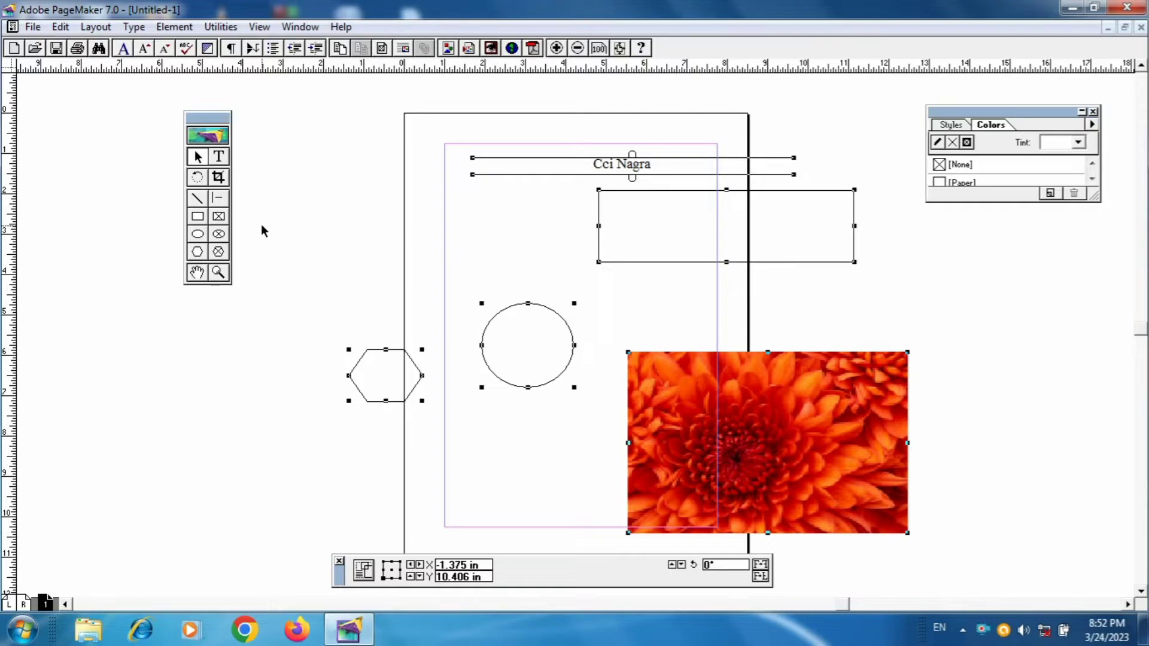
Step: Rotate the hexagon freehand with the Rotating tool in two passes to about -139.7°
{"action": "left_click", "coordinate": [199, 175]}
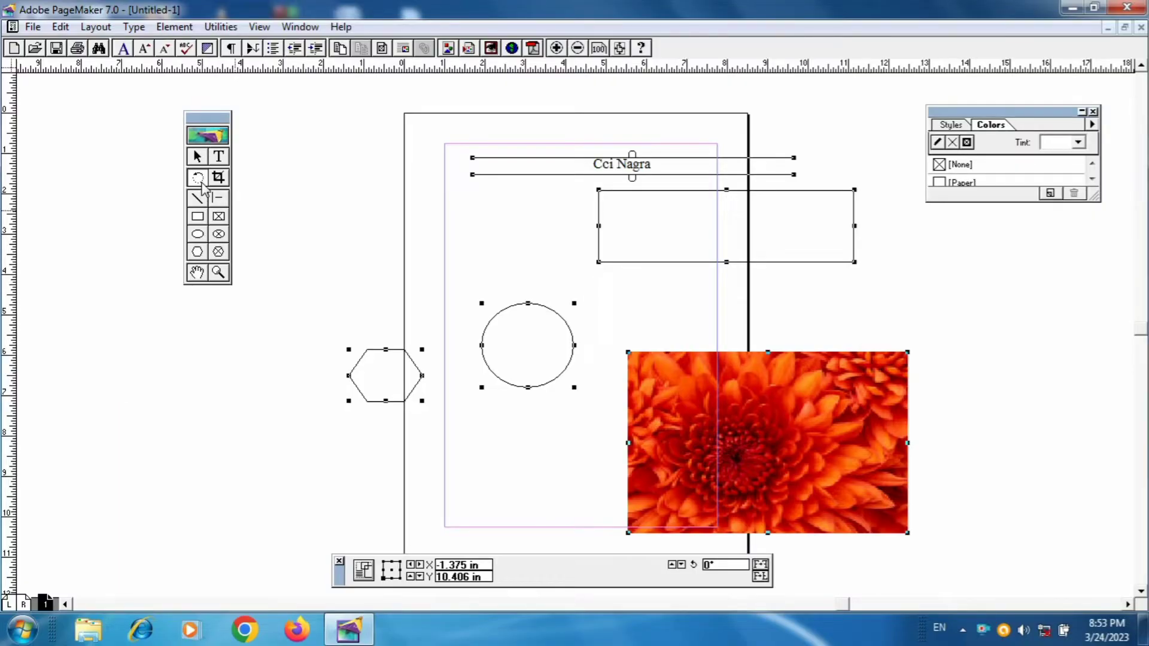
{"action": "left_click", "coordinate": [217, 217]}
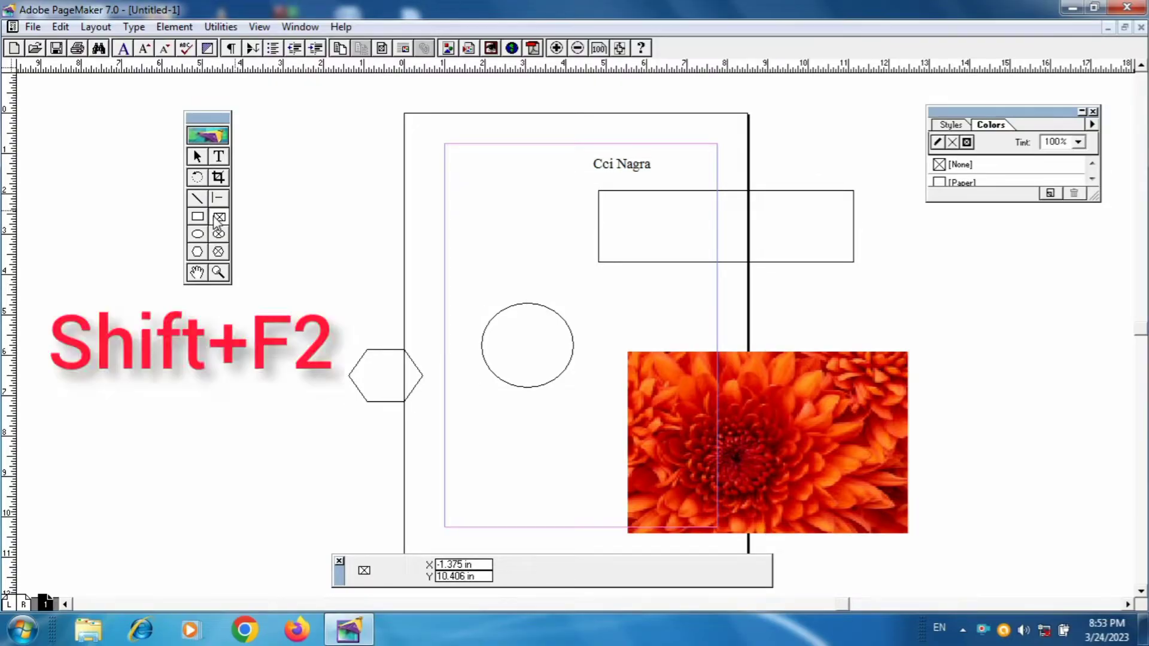
{"action": "key", "text": "shift+F2"}
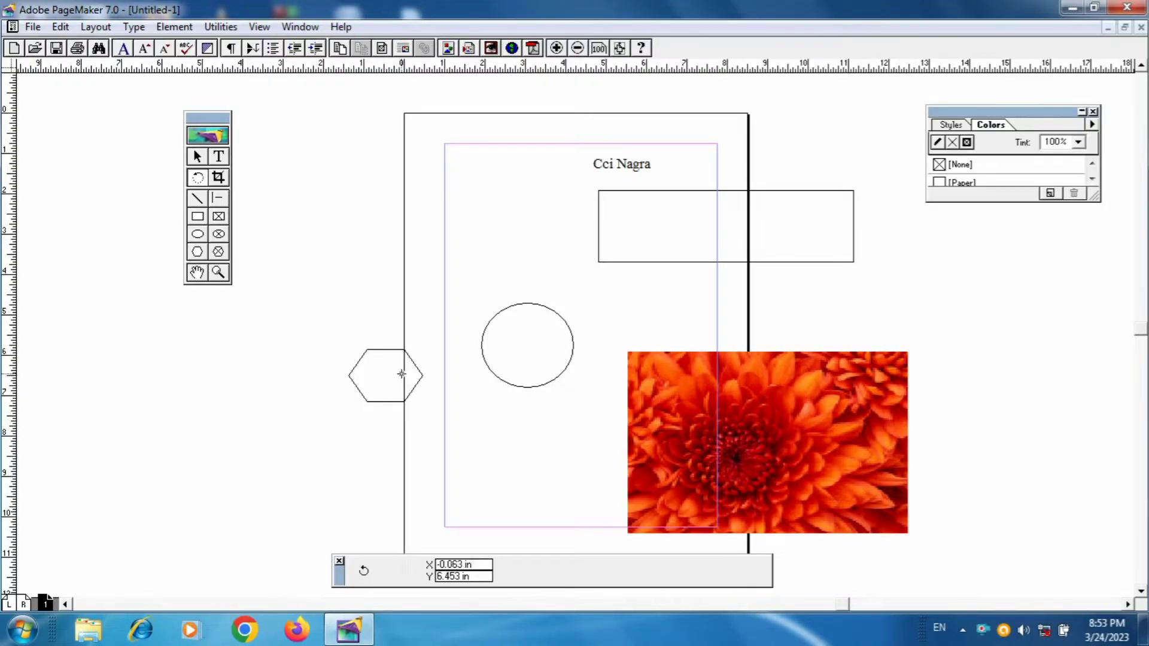
{"action": "left_click", "coordinate": [420, 380]}
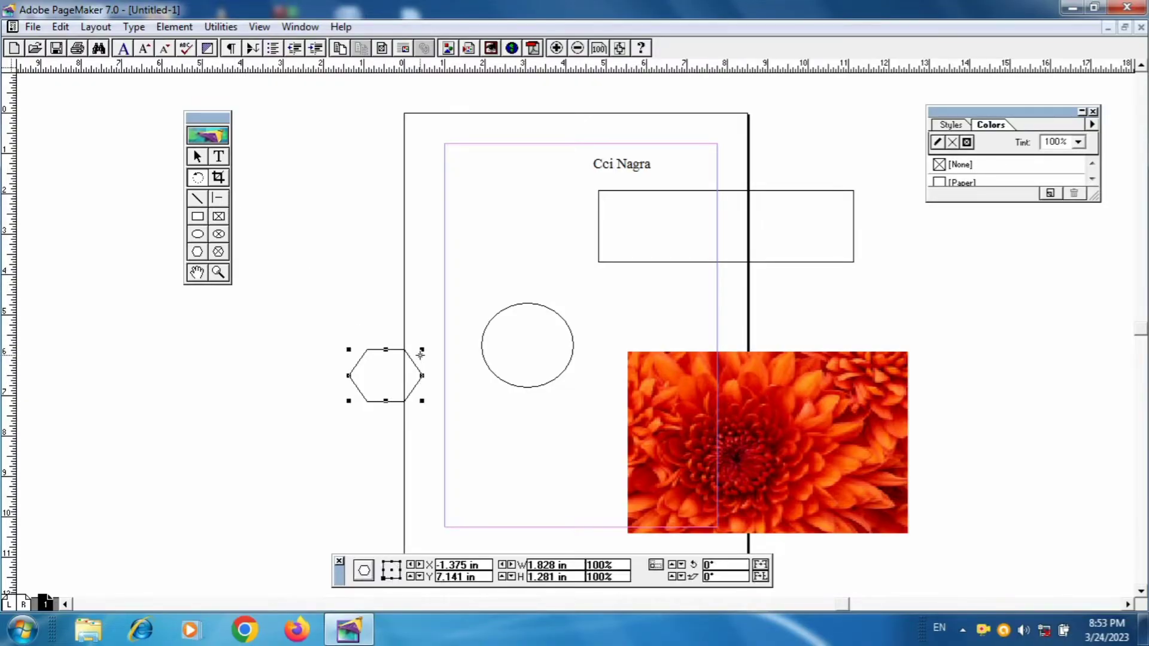
{"action": "left_click_drag", "start_coordinate": [424, 376], "coordinate": [464, 478]}
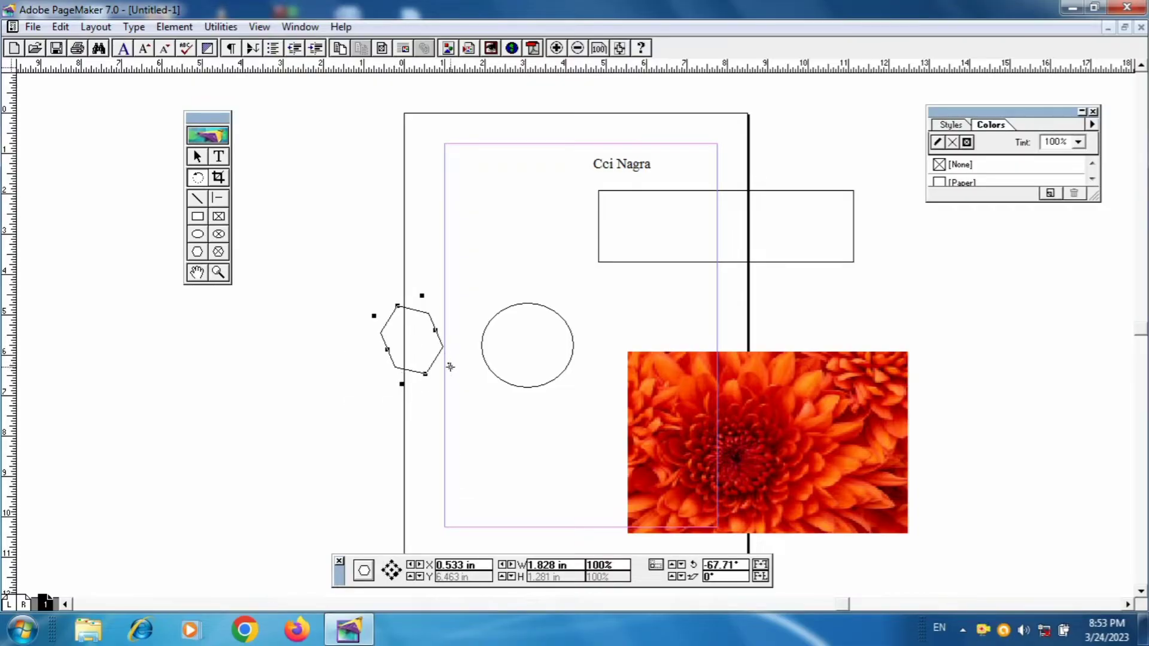
{"action": "left_click_drag", "start_coordinate": [450, 367], "coordinate": [472, 433]}
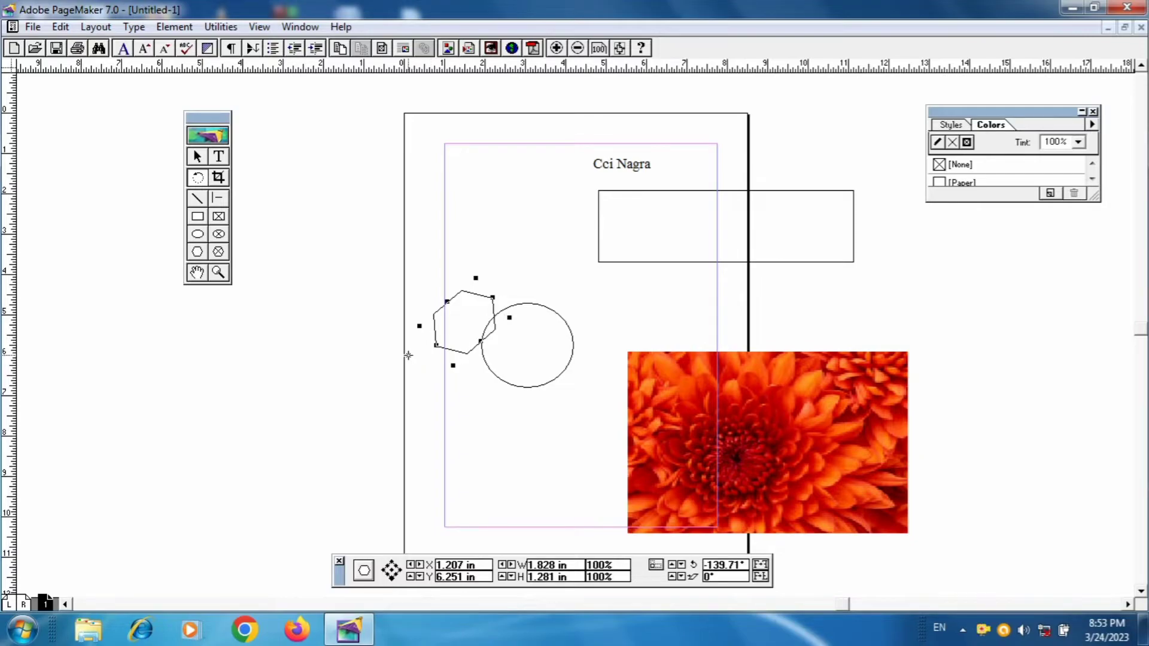
Step: Rotate the text block freehand with the Rotating tool in two passes to about 16.4°
{"action": "left_click", "coordinate": [640, 166]}
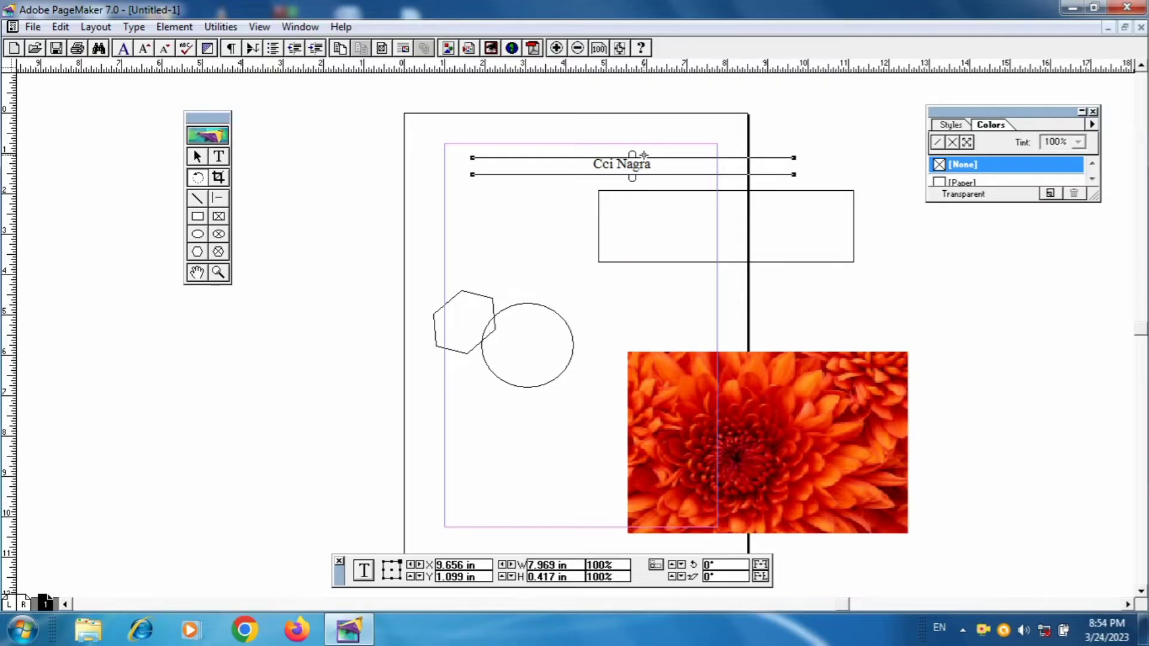
{"action": "left_click_drag", "start_coordinate": [643, 155], "coordinate": [487, 172]}
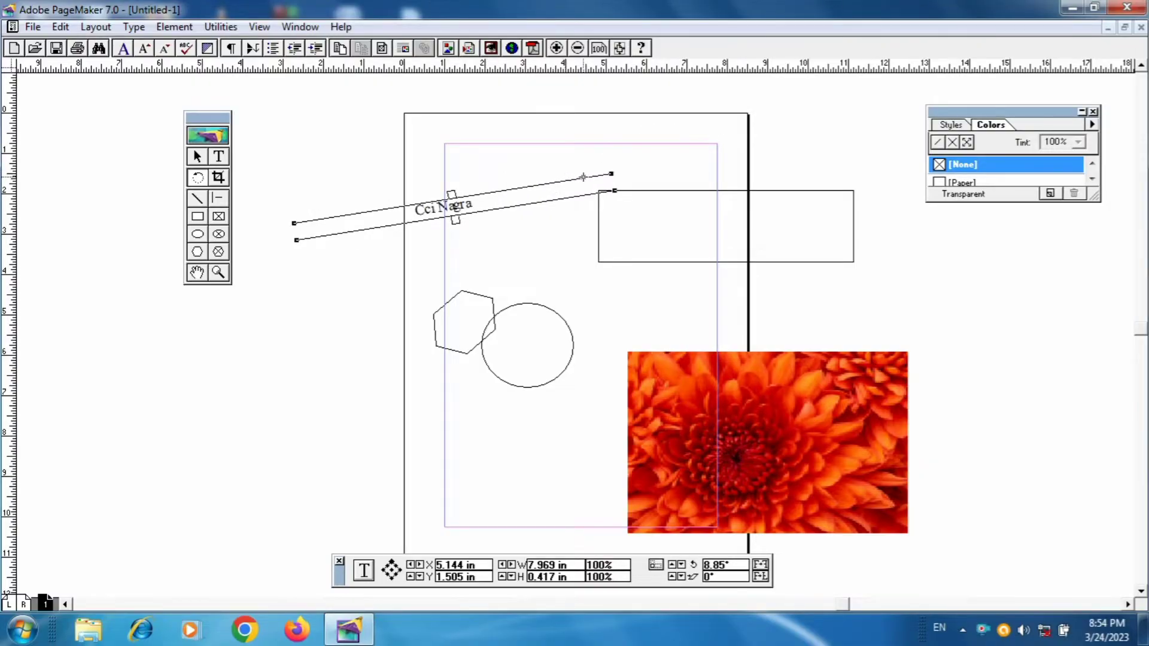
{"action": "left_click_drag", "start_coordinate": [582, 178], "coordinate": [633, 170]}
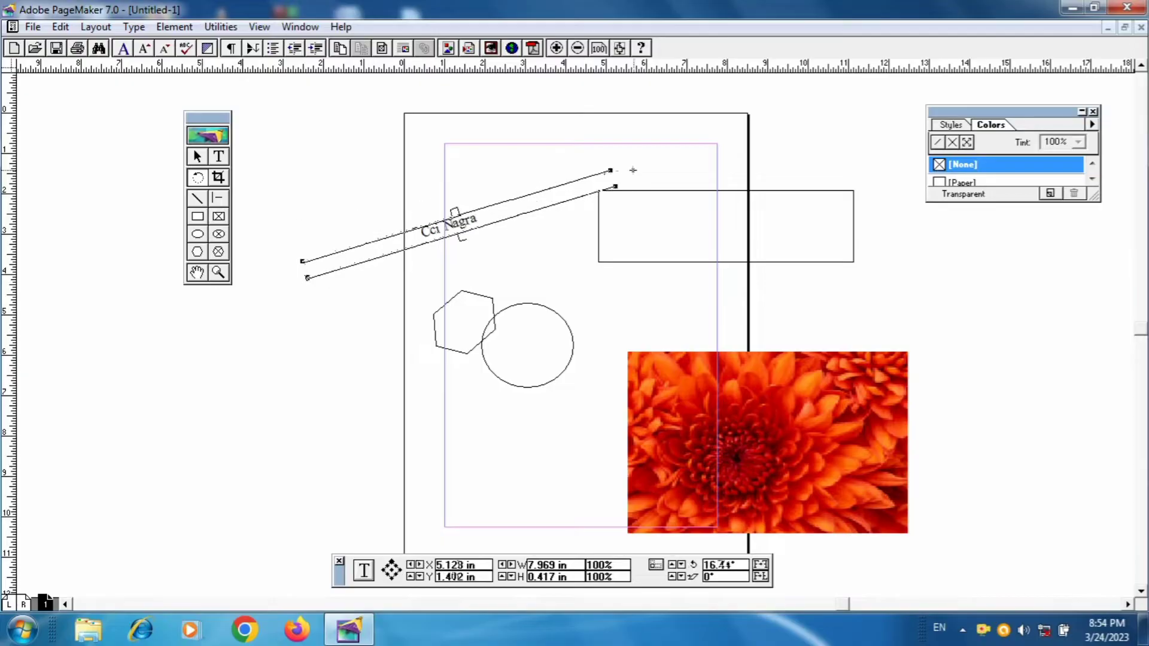
{"action": "left_click", "coordinate": [551, 159]}
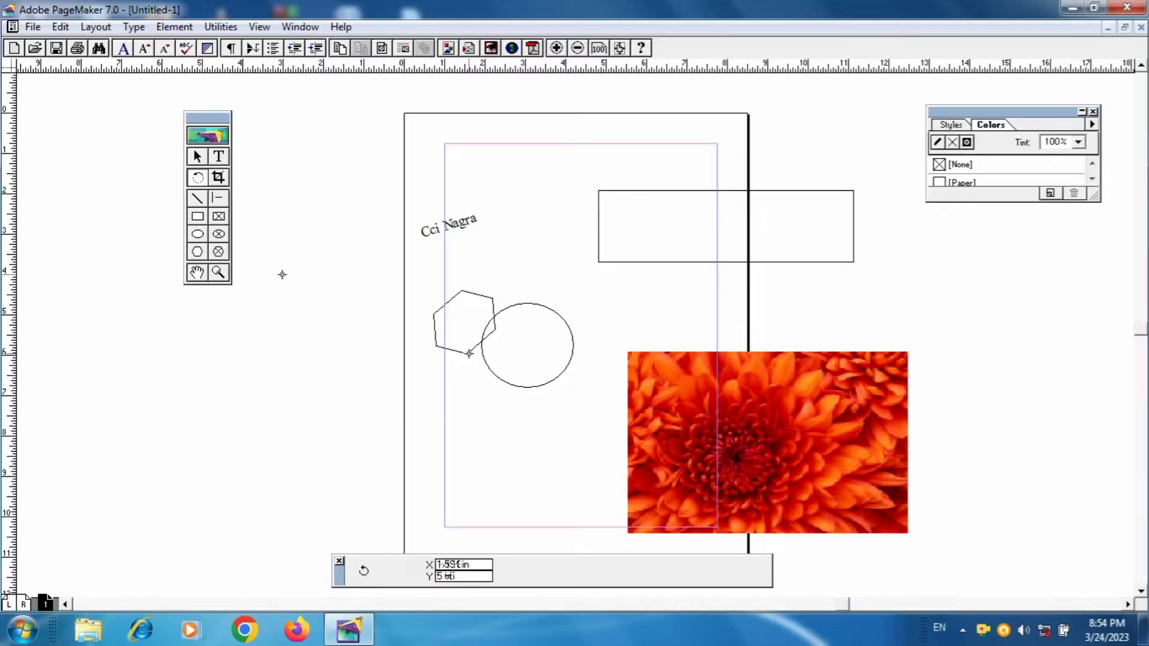
Step: Select the near-circular ellipse, then hide the Control palette and show it again
{"action": "left_click", "coordinate": [216, 200]}
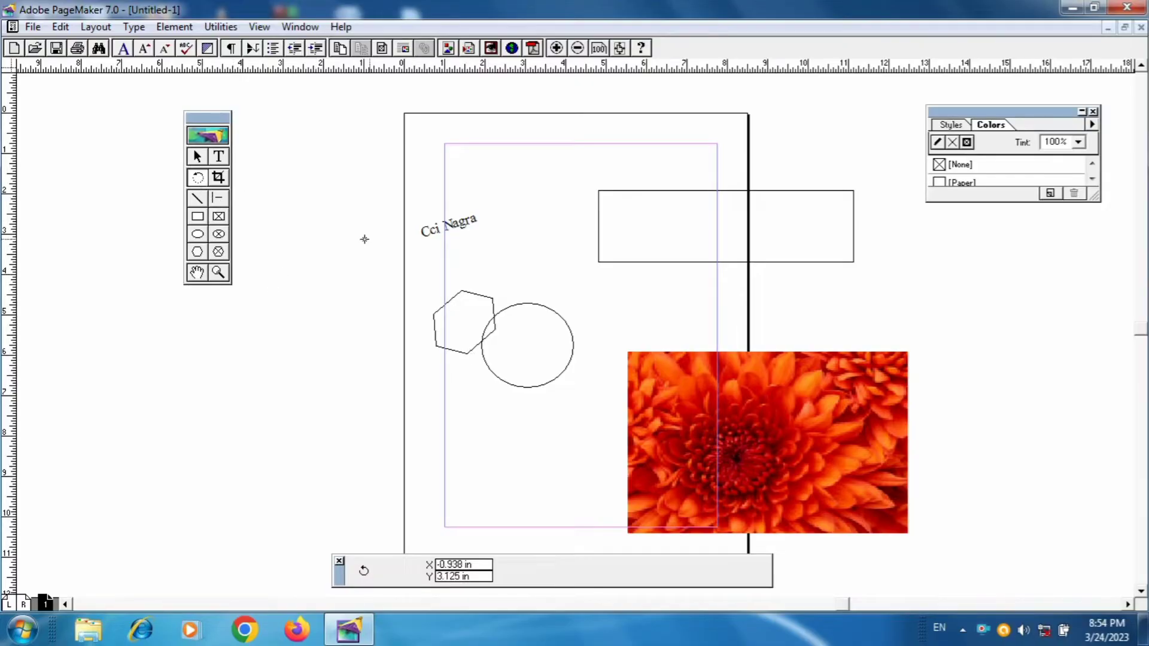
{"action": "left_click", "coordinate": [544, 309]}
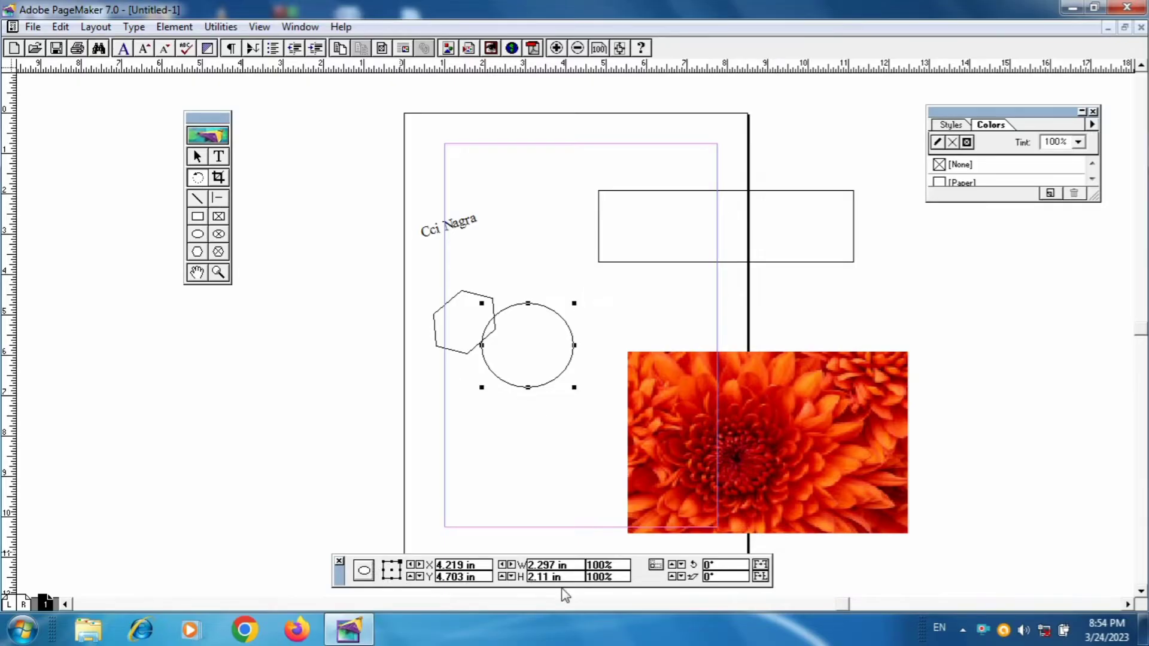
{"action": "left_click", "coordinate": [339, 563]}
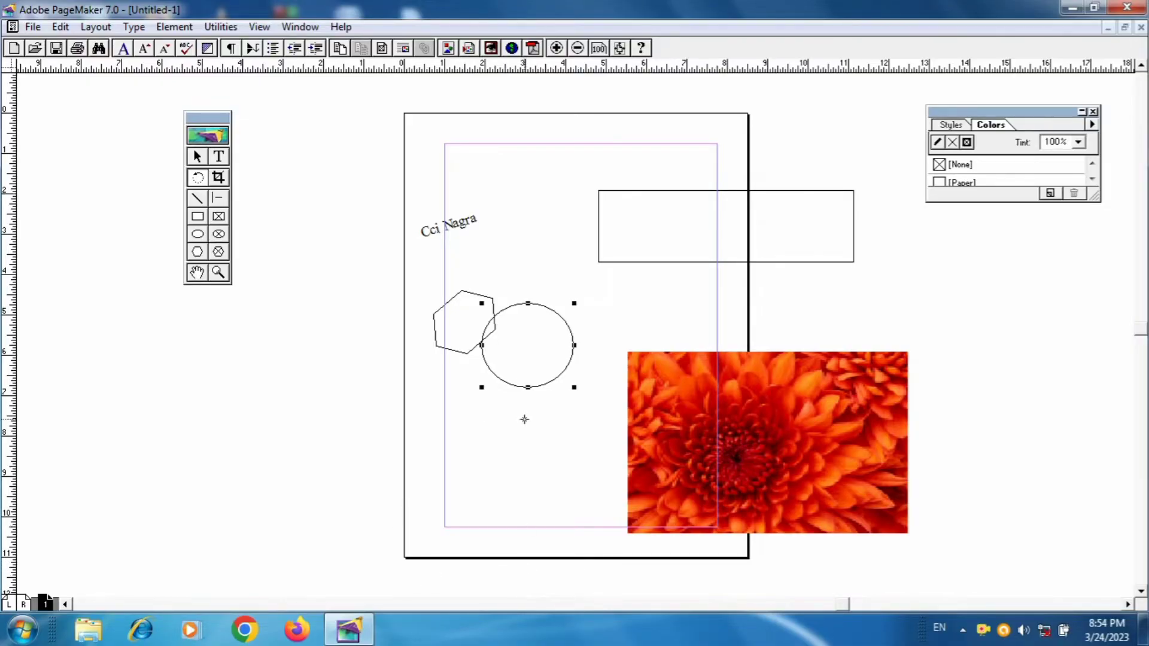
{"action": "left_click", "coordinate": [316, 30]}
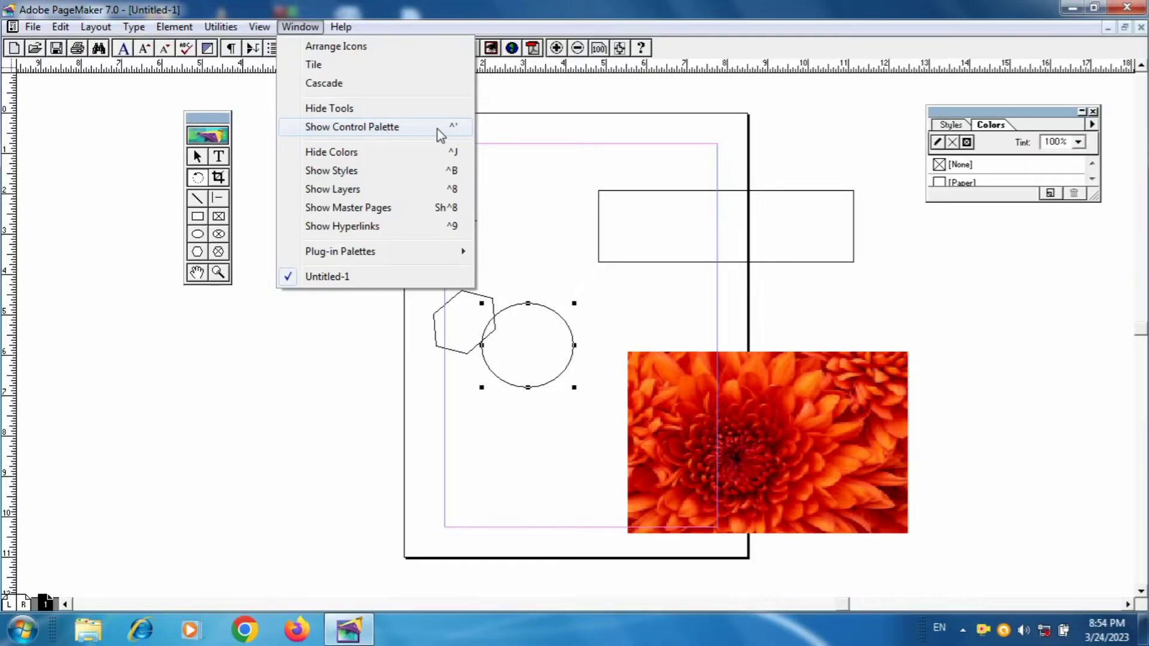
{"action": "left_click", "coordinate": [453, 128]}
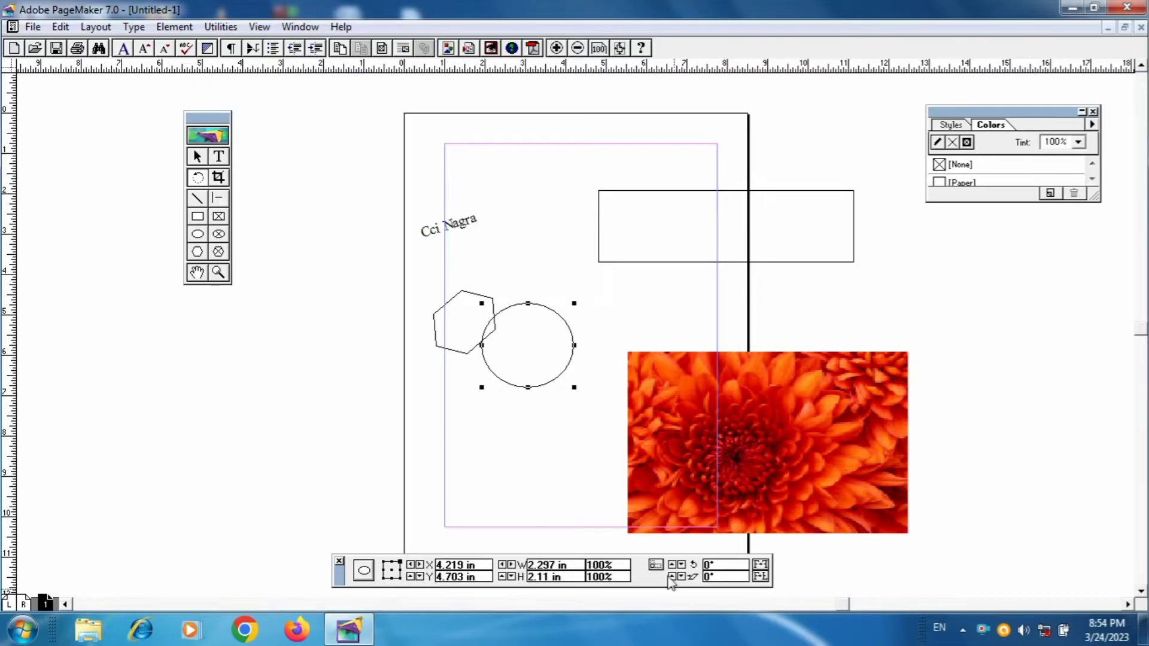
Step: Select the rotated hexagon and set its rotation angle to 0°
{"action": "left_click", "coordinate": [433, 326]}
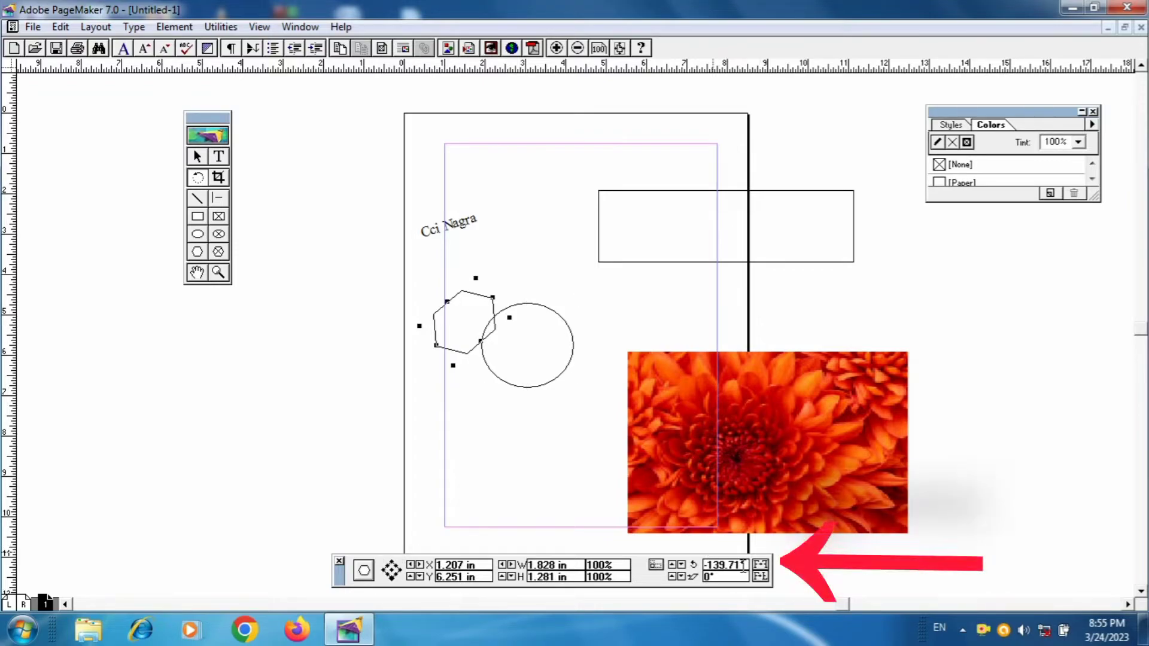
{"action": "key", "text": "BackSpace"}
{"action": "key", "text": "BackSpace"}
{"action": "key", "text": "BackSpace"}
{"action": "key", "text": "BackSpace"}
{"action": "key", "text": "BackSpace"}
{"action": "key", "text": "BackSpace"}
{"action": "key", "text": "BackSpace"}
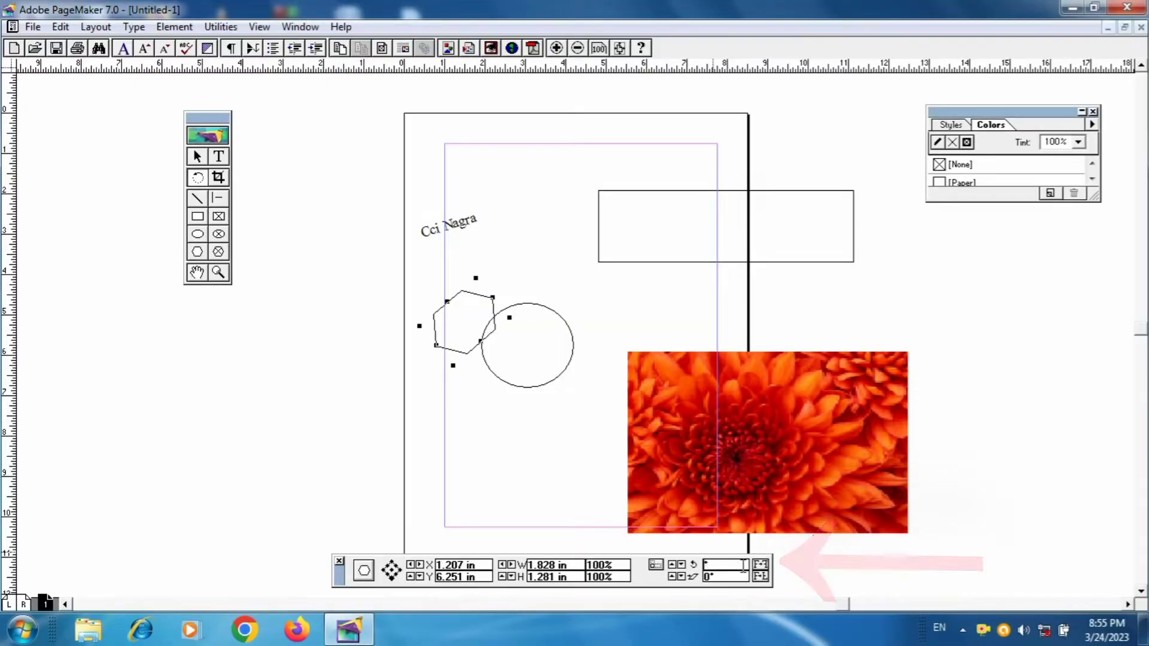
{"action": "key", "text": "Return"}
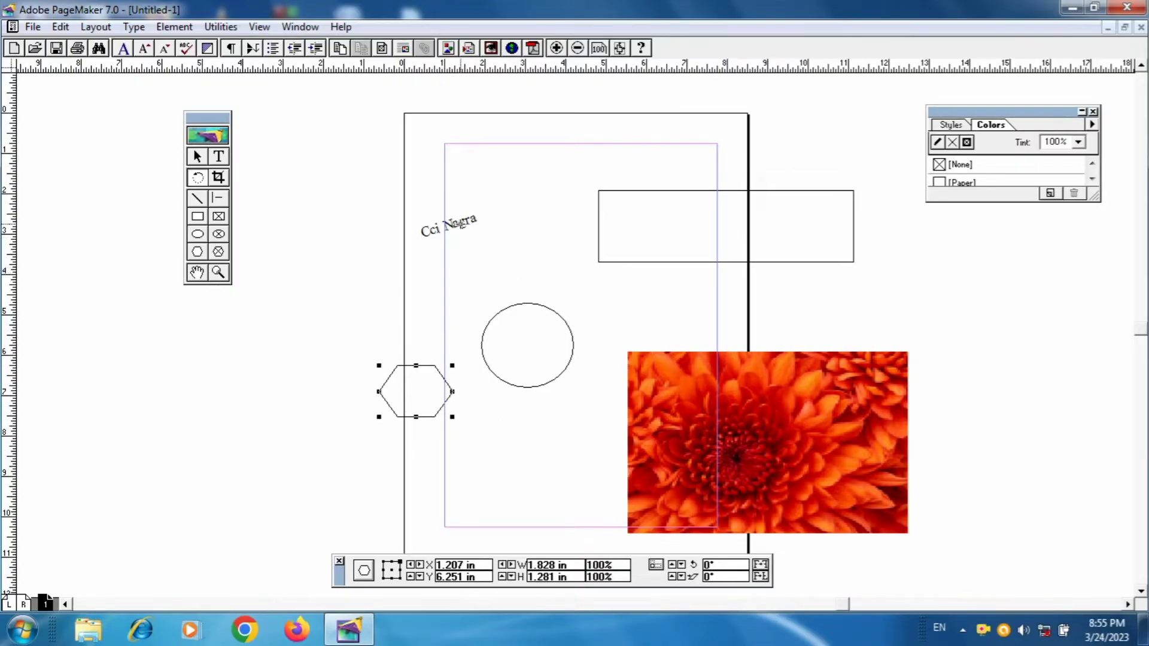
Step: Set the text block's rotation angle to 45° and deselect it
{"action": "left_click", "coordinate": [460, 224]}
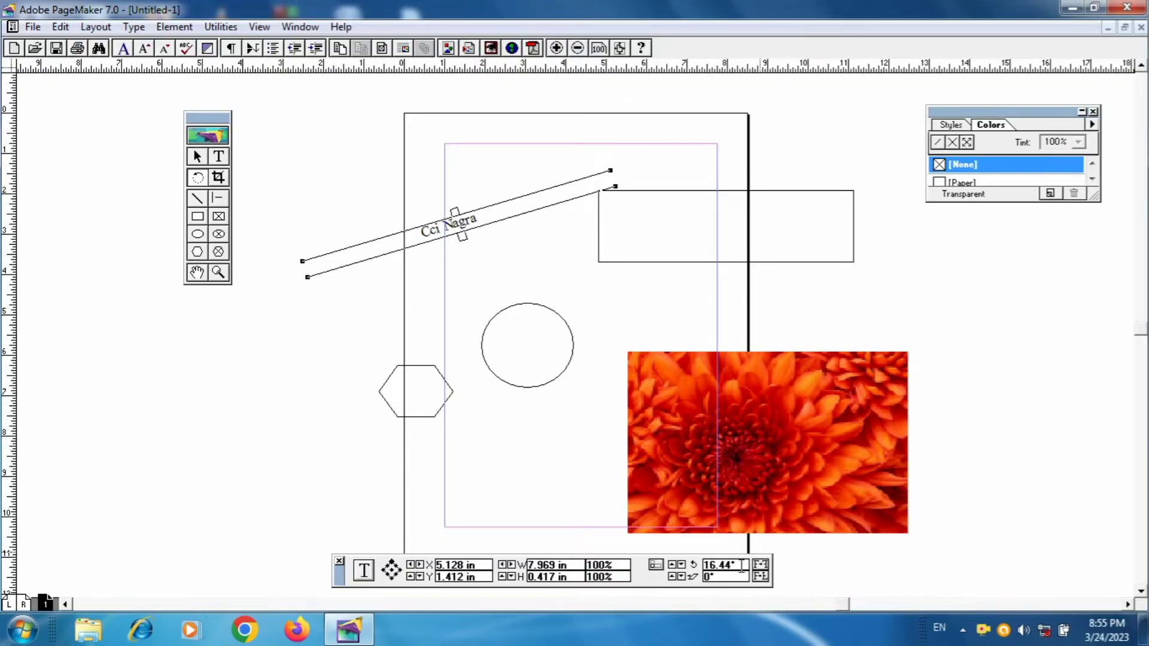
{"action": "key", "text": "BackSpace"}
{"action": "key", "text": "BackSpace"}
{"action": "key", "text": "BackSpace"}
{"action": "key", "text": "BackSpace"}
{"action": "key", "text": "BackSpace"}
{"action": "key", "text": "Return"}
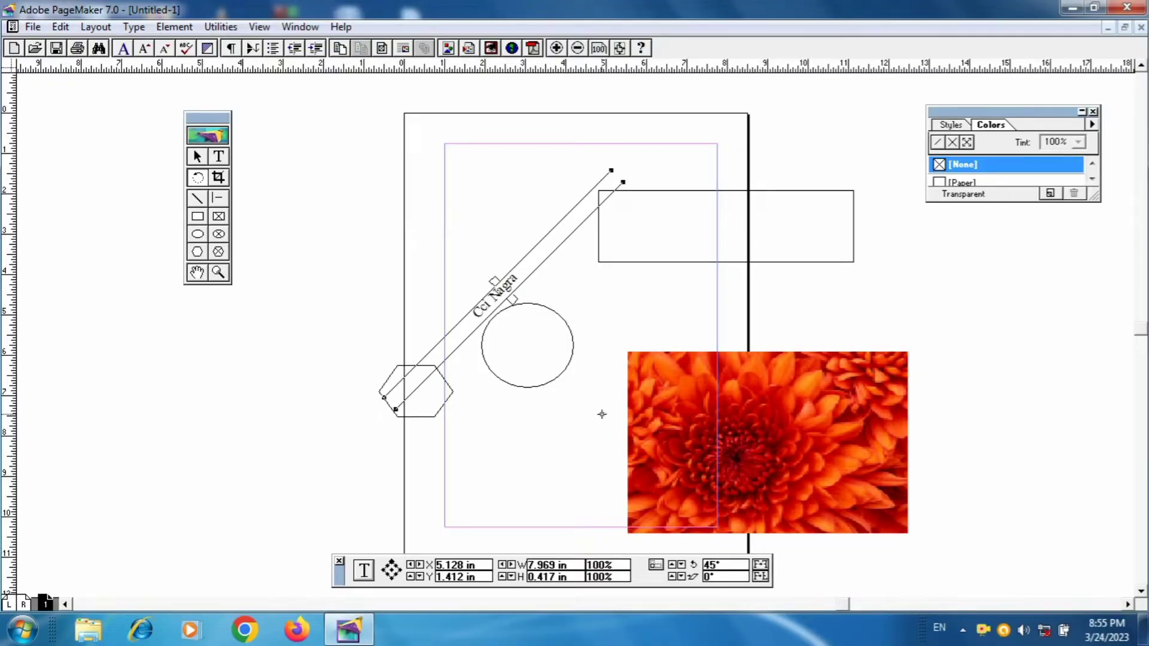
{"action": "left_click", "coordinate": [602, 414]}
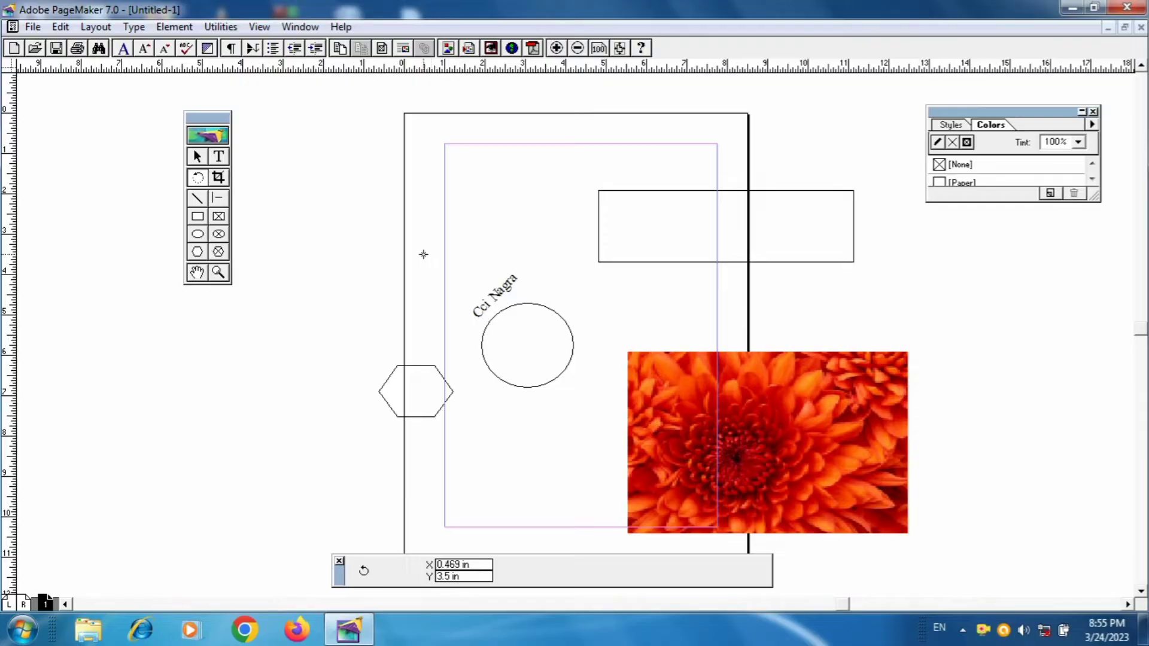
Step: Select the flower picture and set its rotation angle to 90°
{"action": "left_click", "coordinate": [684, 393]}
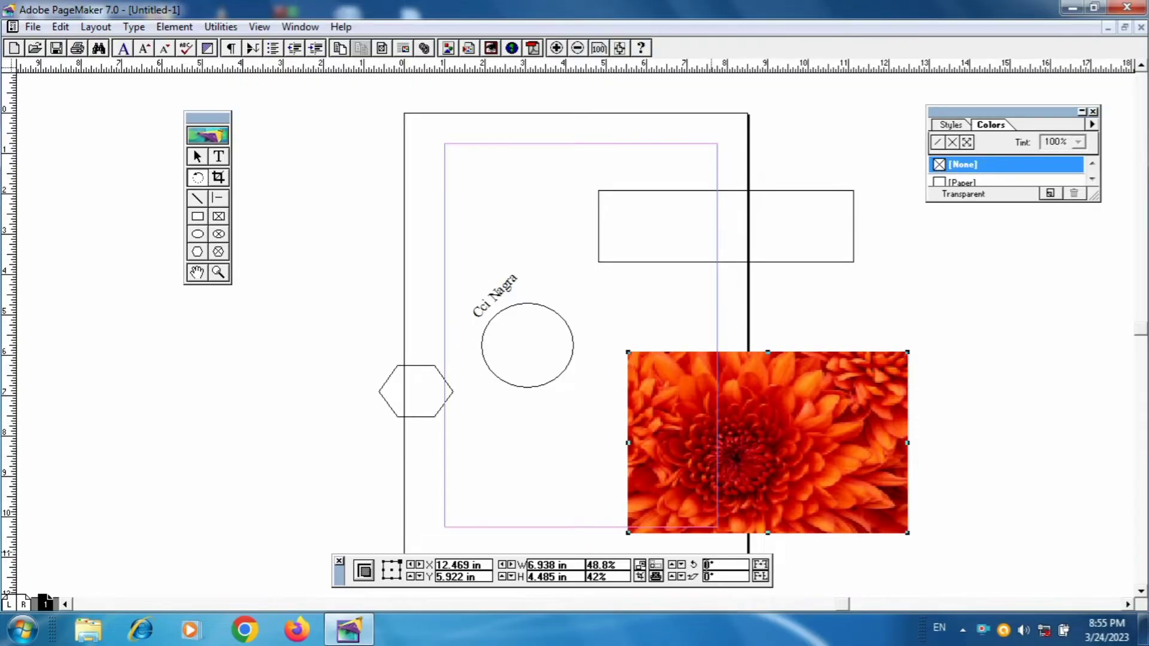
{"action": "double_click", "coordinate": [707, 566]}
{"action": "type", "text": "90"}
{"action": "key", "text": "Return"}
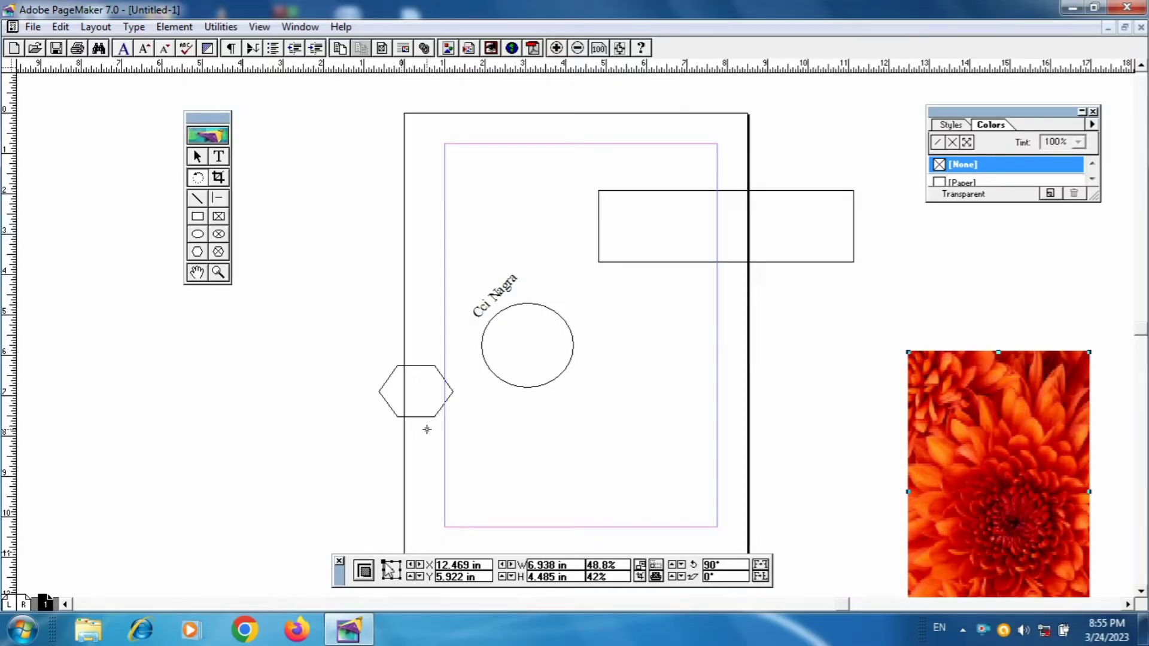
Step: Set the rectangle's reference point to its center, rotate the rectangle freehand in two passes so it slants down to the right across the page, and deselect it
{"action": "left_click", "coordinate": [598, 227]}
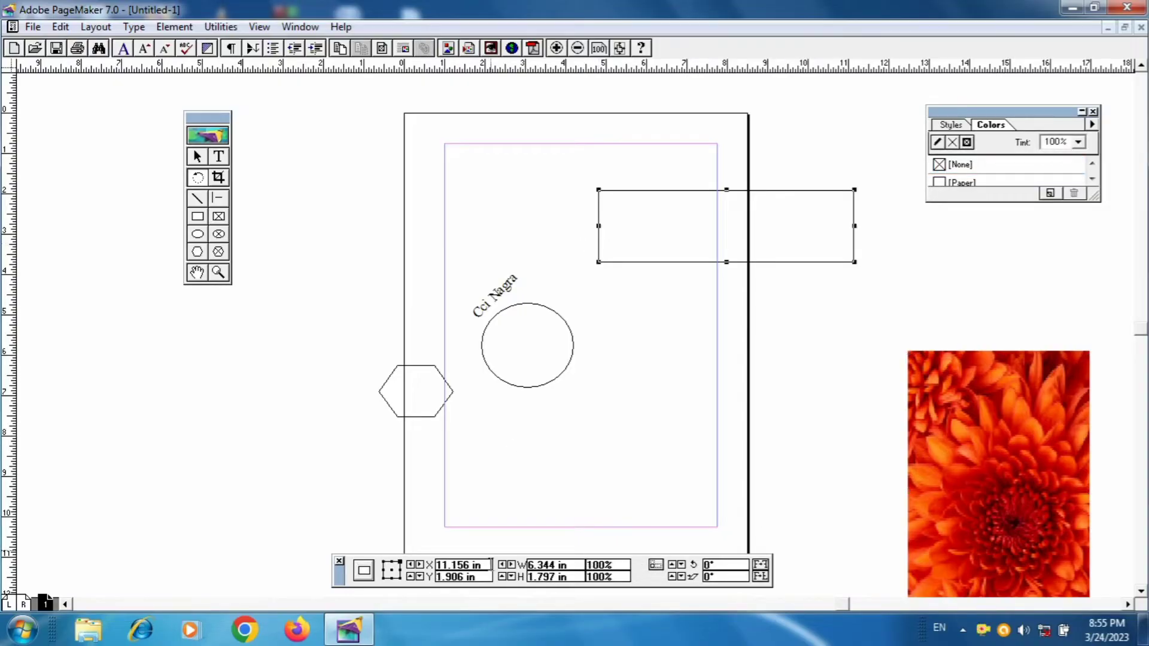
{"action": "left_click", "coordinate": [392, 571]}
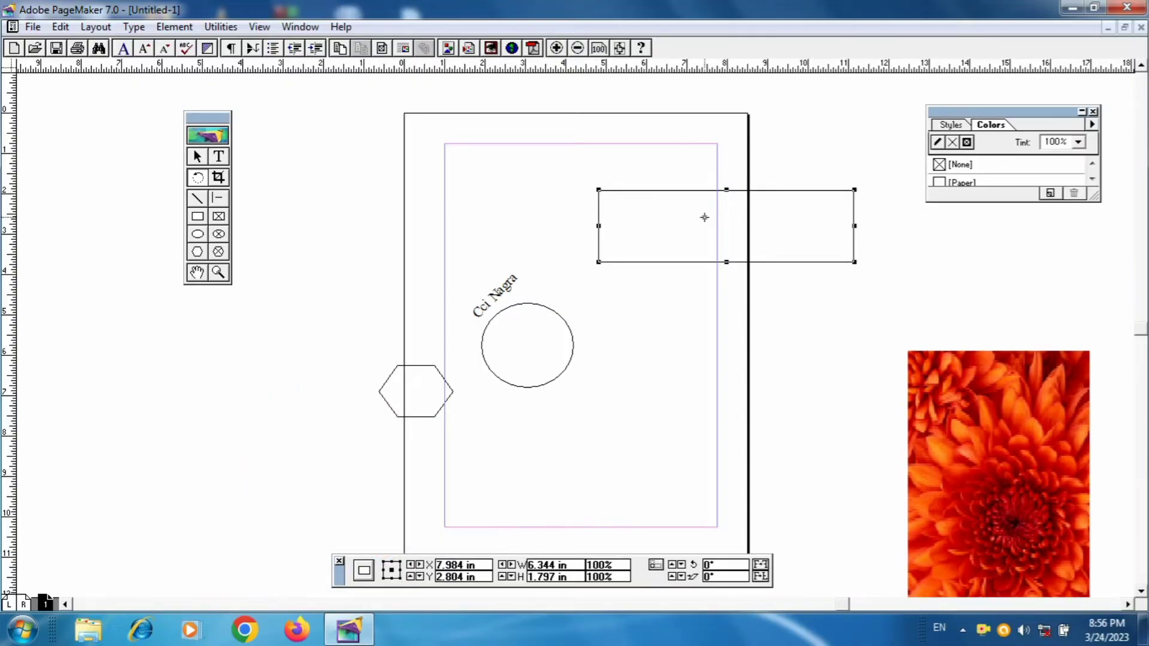
{"action": "left_click_drag", "start_coordinate": [709, 222], "coordinate": [685, 278]}
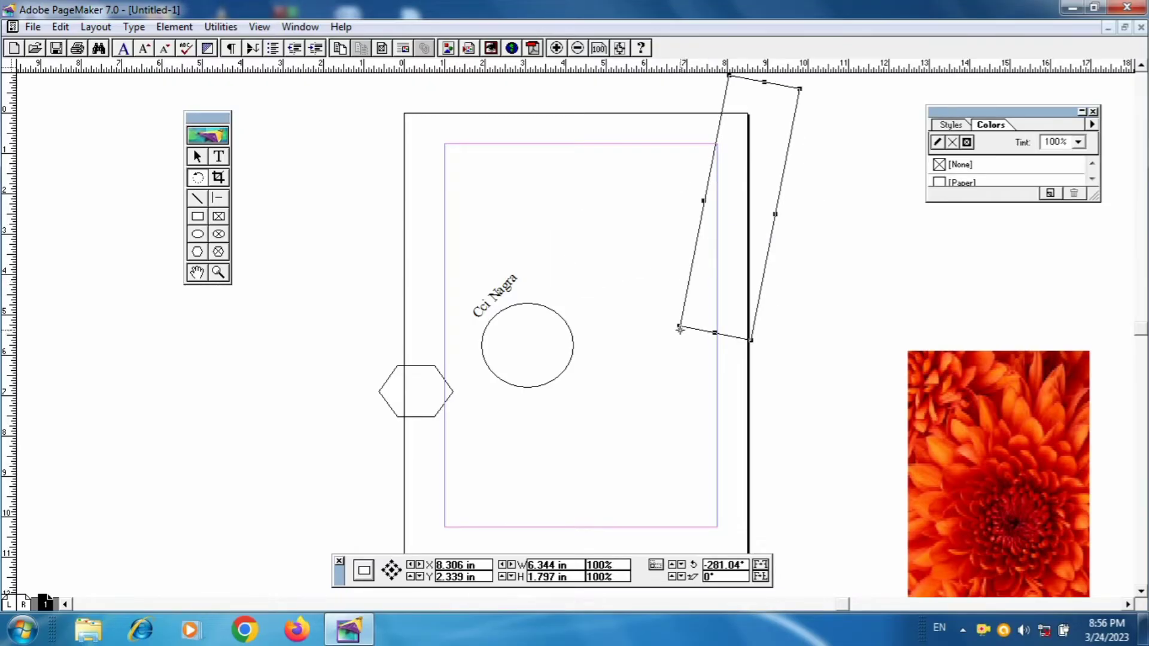
{"action": "left_click_drag", "start_coordinate": [679, 328], "coordinate": [691, 241]}
{"action": "left_click", "coordinate": [353, 282]}
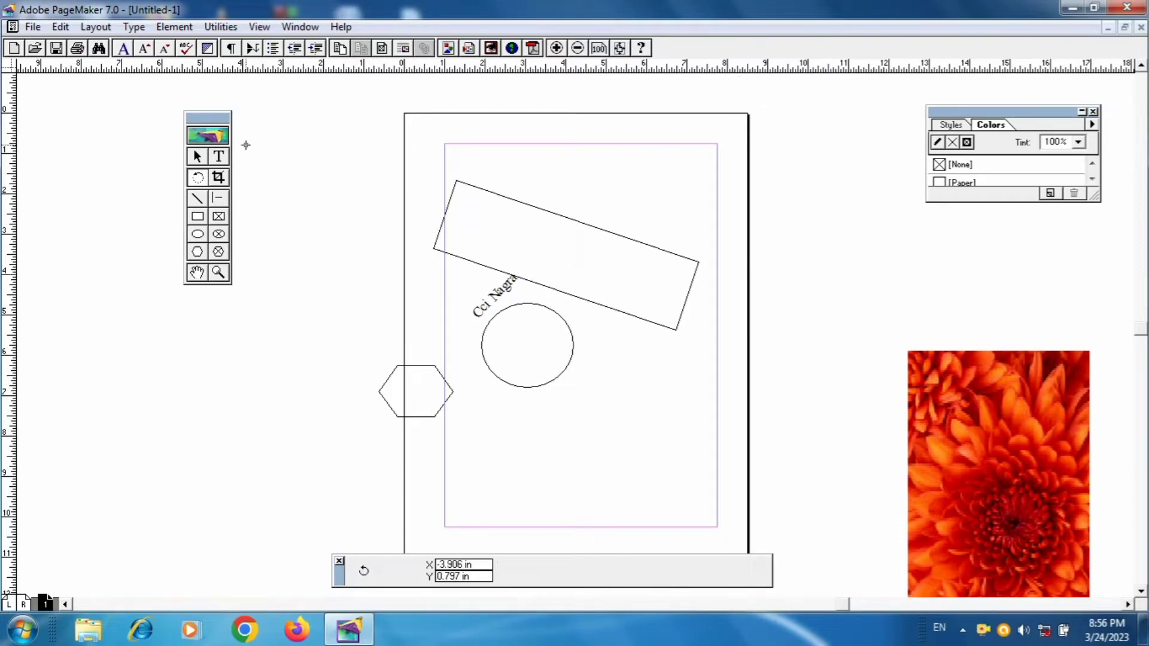
Step: Select all the objects in the publication with the Pointer tool and delete them
{"action": "left_click", "coordinate": [199, 201]}
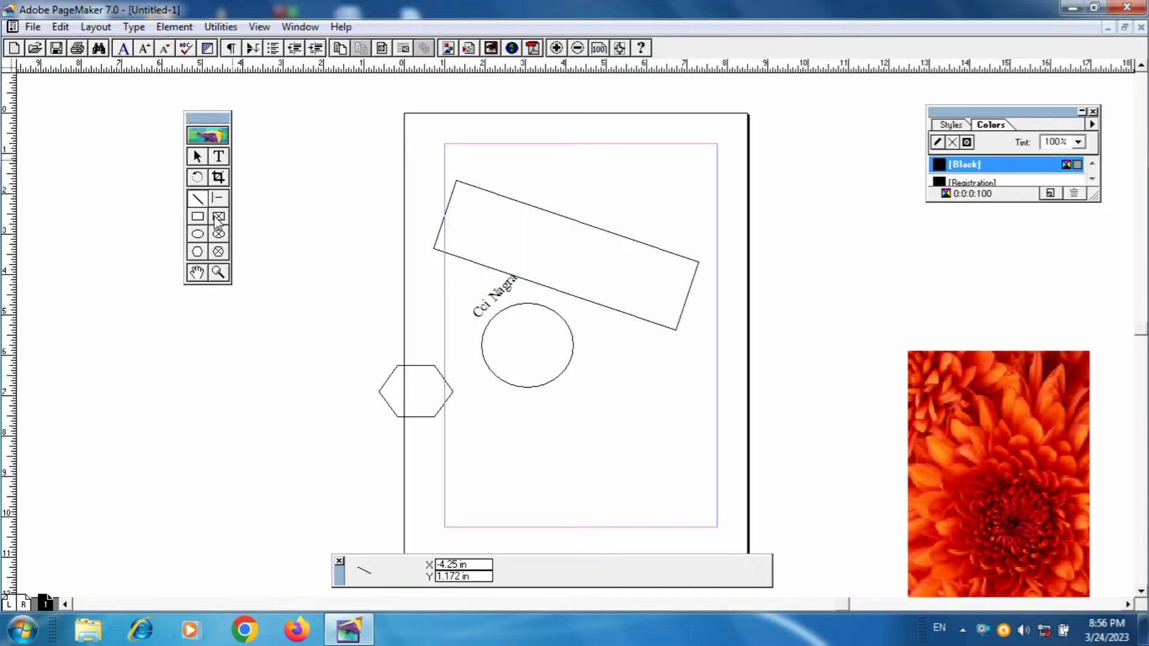
{"action": "left_click", "coordinate": [198, 218]}
{"action": "left_click", "coordinate": [196, 157]}
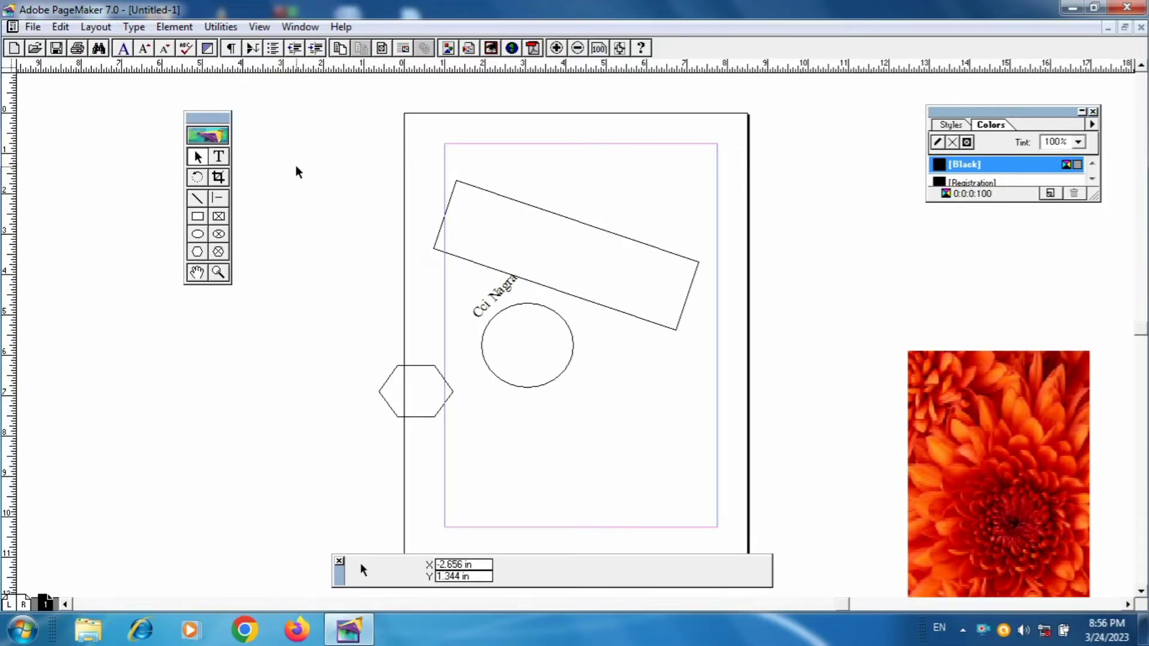
{"action": "key", "text": "ctrl+a"}
{"action": "key", "text": "Delete"}
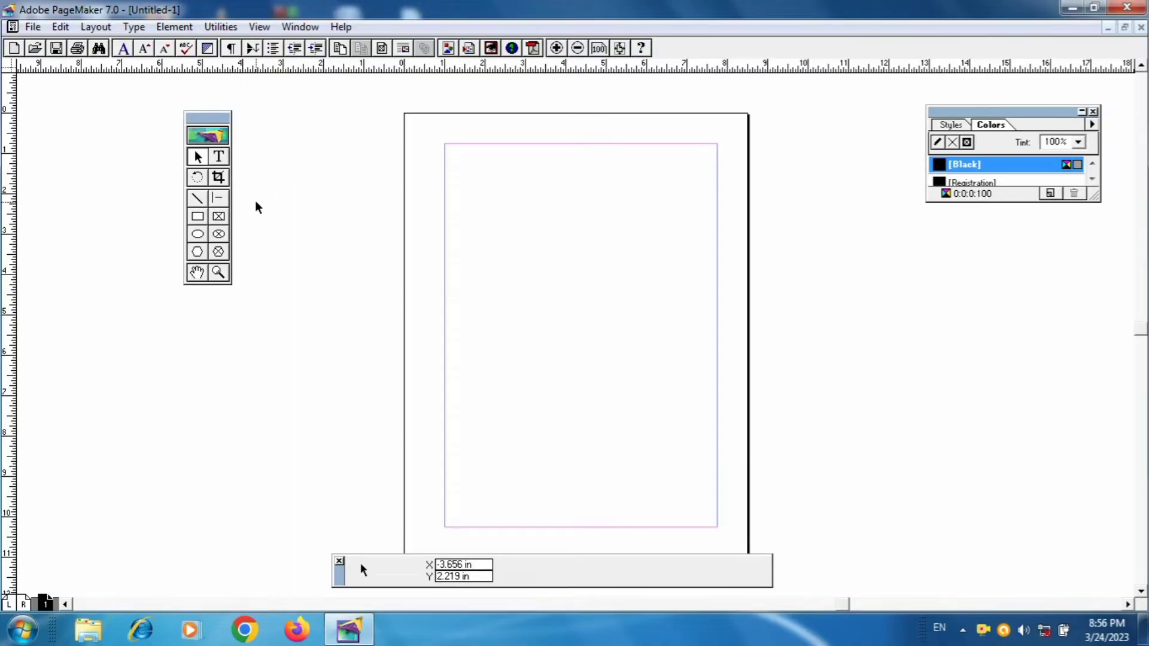
Step: Activate the Line tool and set its custom stroke to a triple-line style with a thick middle line and a heavier weight
{"action": "key", "text": "shift+F3"}
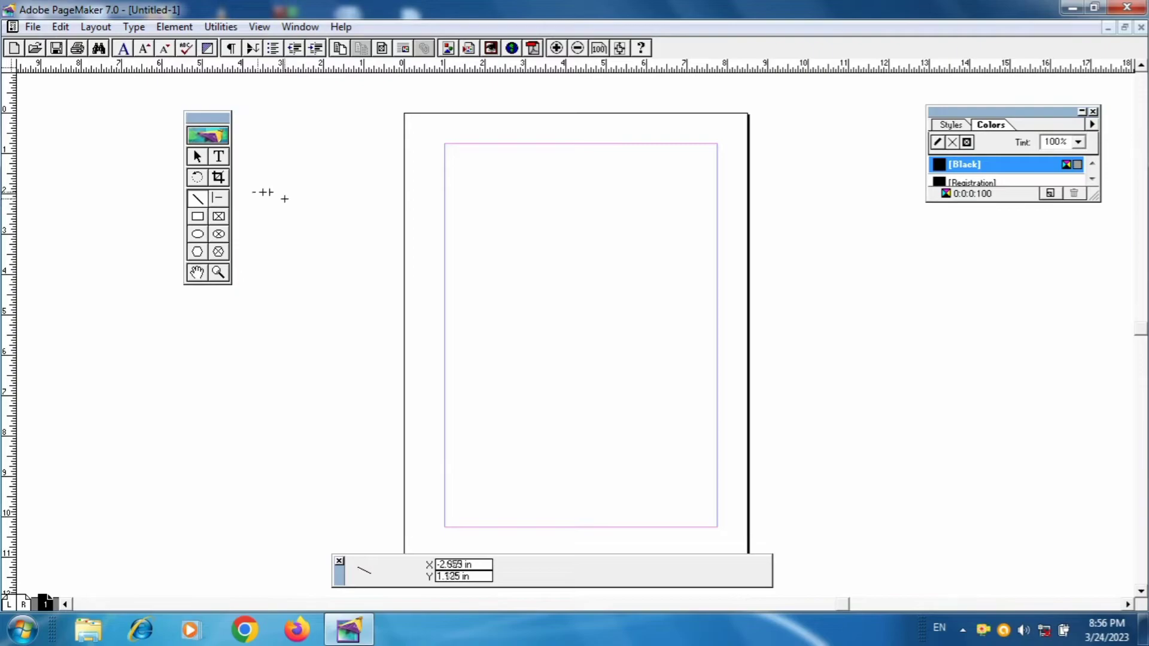
{"action": "double_click", "coordinate": [199, 202]}
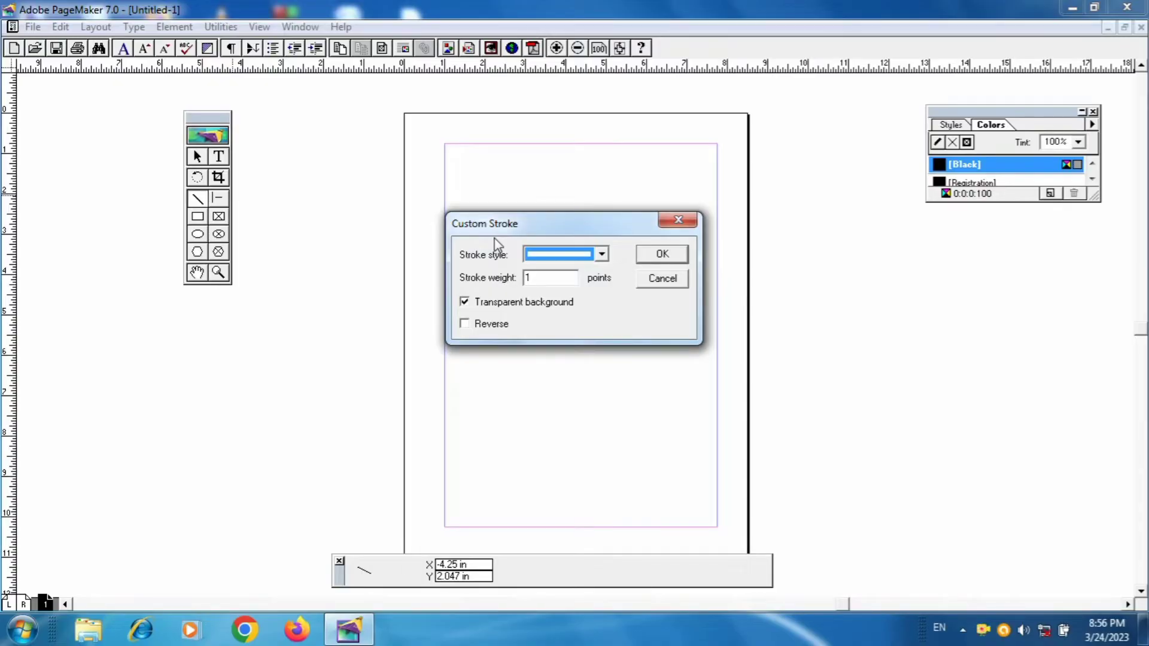
{"action": "left_click", "coordinate": [555, 266]}
{"action": "left_click", "coordinate": [605, 320]}
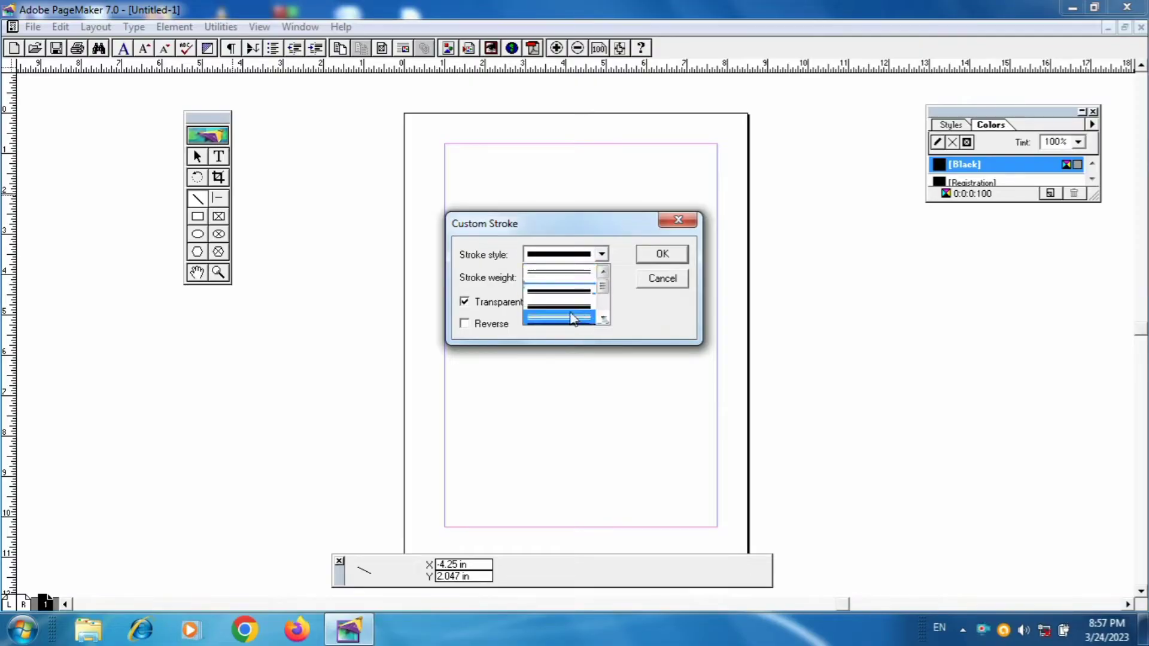
{"action": "left_click", "coordinate": [573, 319]}
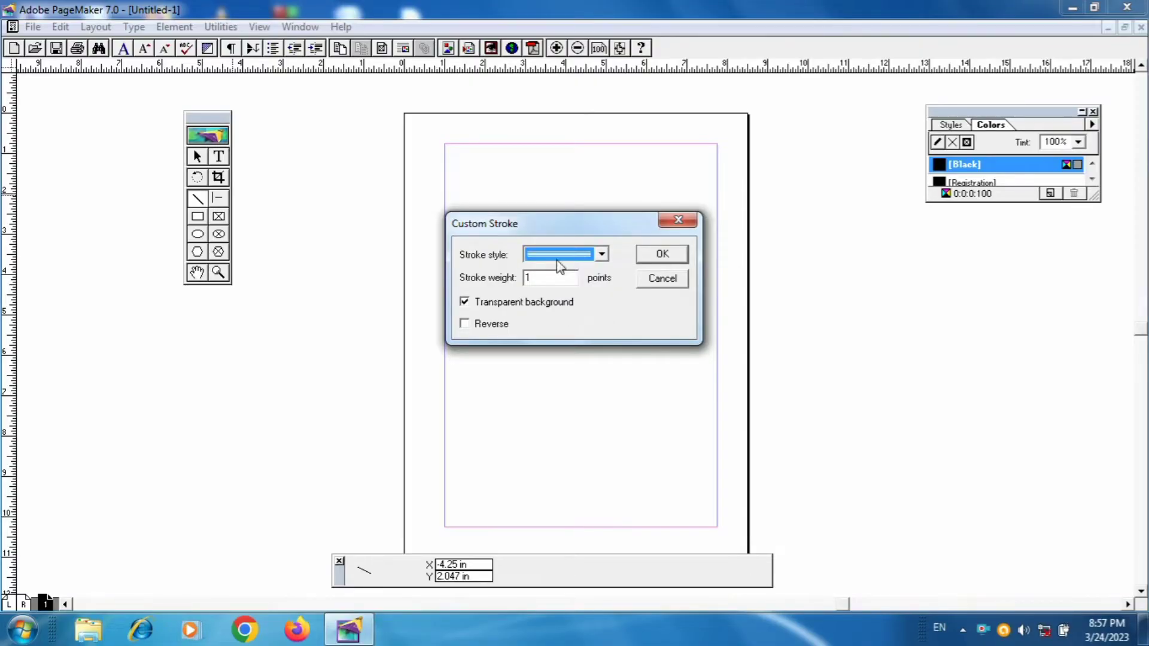
{"action": "left_click", "coordinate": [559, 278]}
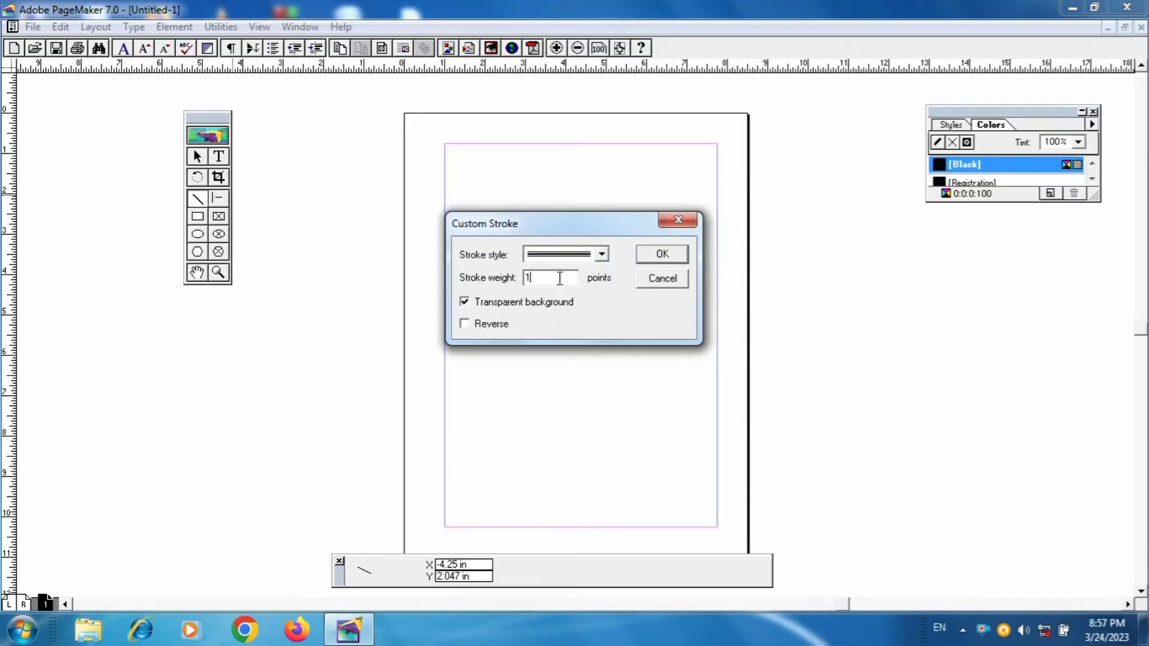
{"action": "left_click", "coordinate": [662, 256]}
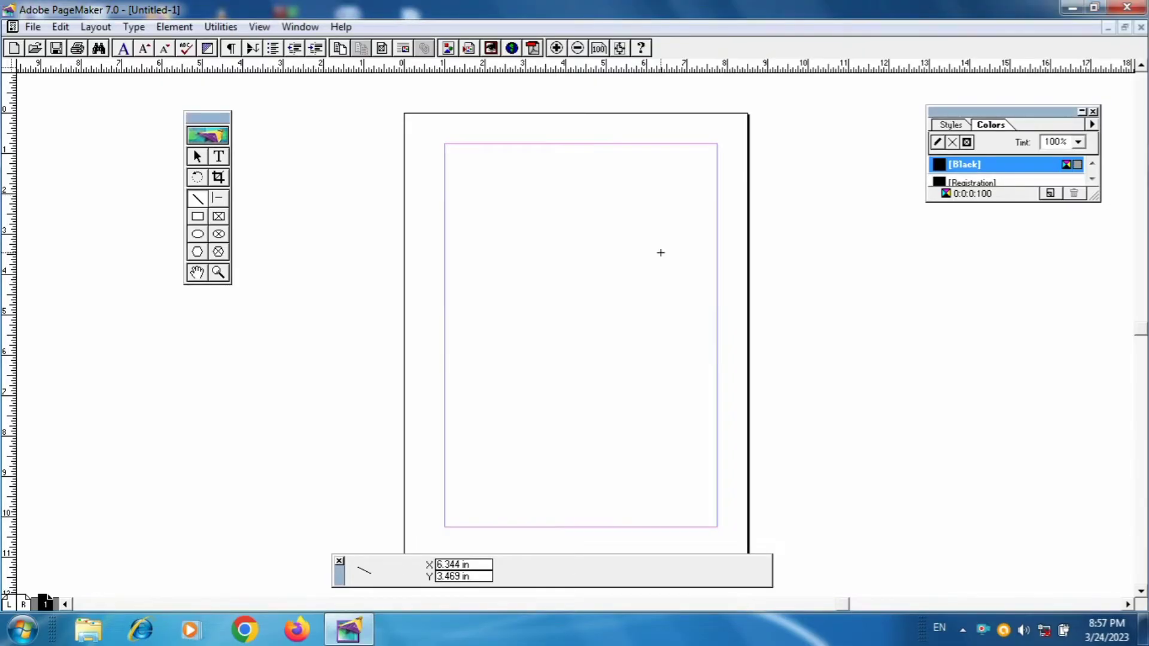
Step: Draw seven lines at different angles across the page and the pasteboard on both sides of it
{"action": "left_click_drag", "start_coordinate": [302, 289], "coordinate": [779, 276]}
{"action": "mouse_move", "coordinate": [634, 326]}
{"action": "left_mouse_down"}
{"action": "mouse_move", "coordinate": [785, 231]}
{"action": "mouse_move", "coordinate": [879, 143]}
{"action": "left_mouse_up"}
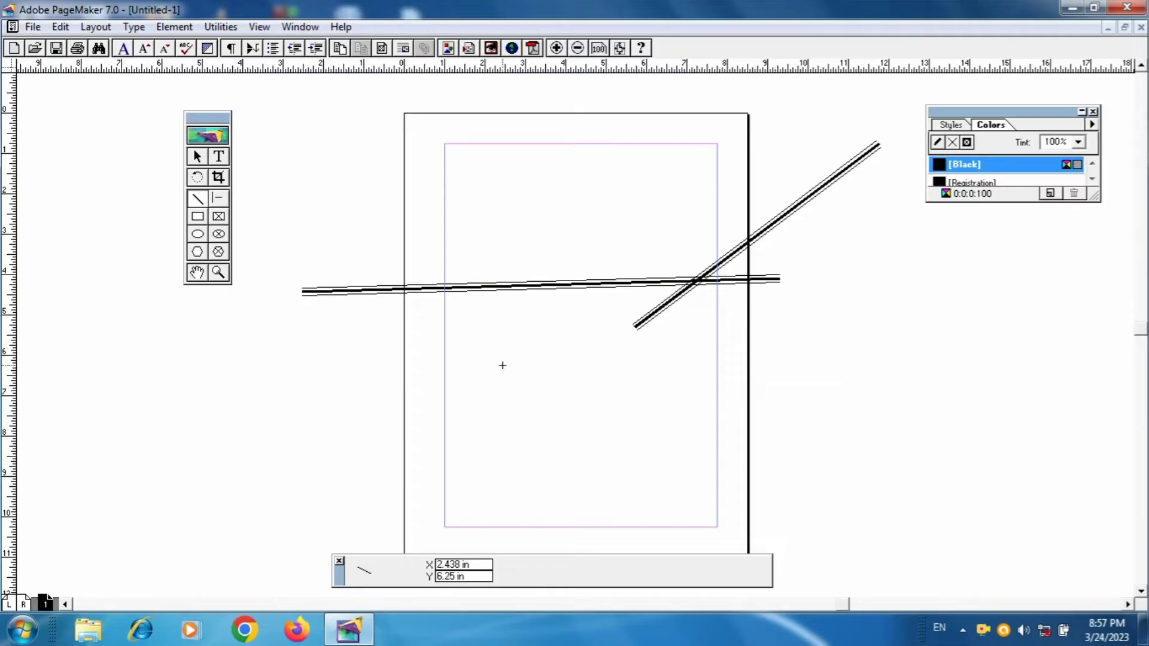
{"action": "mouse_move", "coordinate": [501, 365]}
{"action": "left_mouse_down"}
{"action": "mouse_move", "coordinate": [769, 385]}
{"action": "mouse_move", "coordinate": [817, 401]}
{"action": "left_mouse_up"}
{"action": "mouse_move", "coordinate": [605, 507]}
{"action": "left_mouse_down"}
{"action": "mouse_move", "coordinate": [709, 348]}
{"action": "mouse_move", "coordinate": [736, 269]}
{"action": "mouse_move", "coordinate": [949, 347]}
{"action": "mouse_move", "coordinate": [992, 377]}
{"action": "left_mouse_up"}
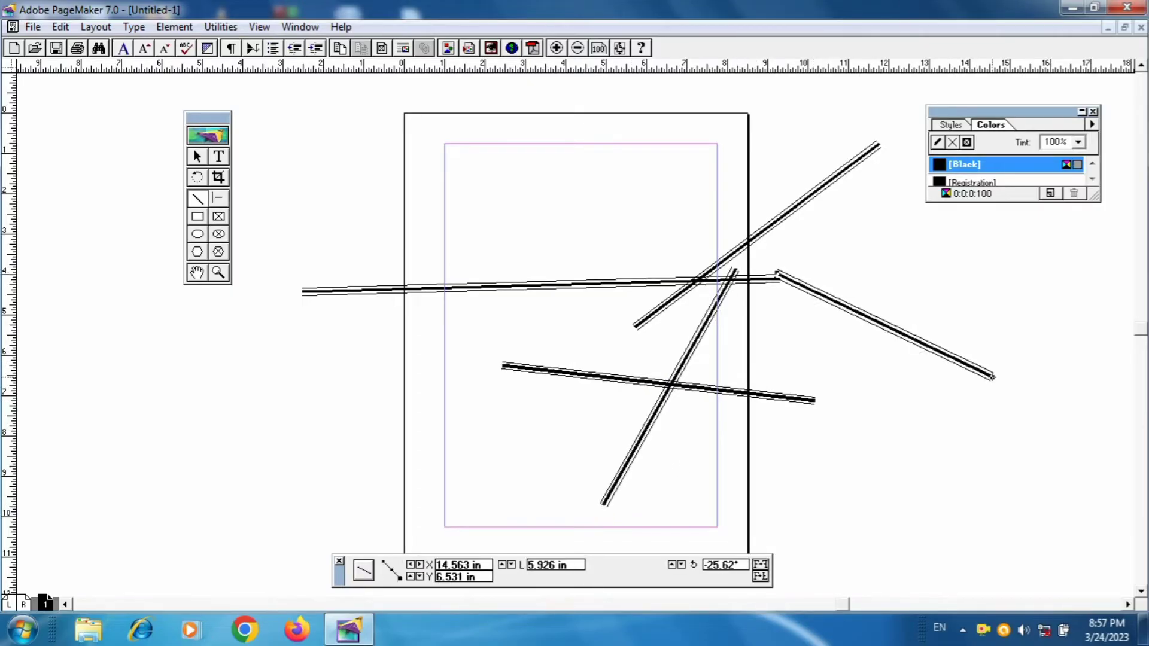
{"action": "left_click_drag", "start_coordinate": [862, 382], "coordinate": [913, 230]}
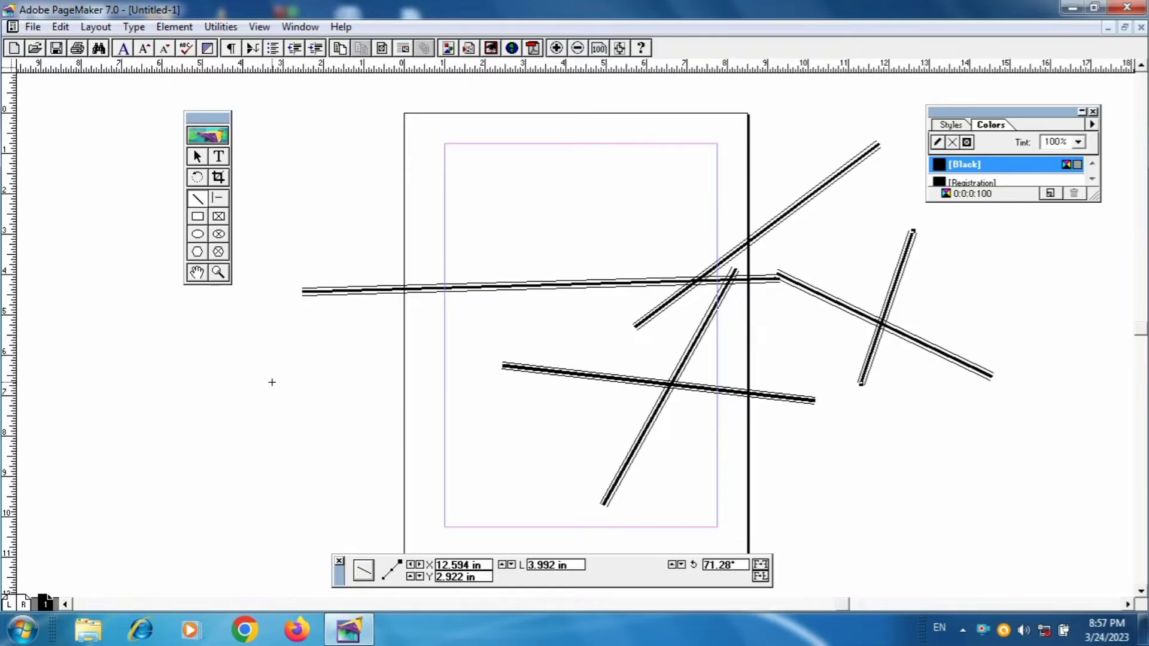
{"action": "left_click_drag", "start_coordinate": [272, 383], "coordinate": [428, 181]}
Step: Draw two exactly horizontal lines, one across the page's left edge near mid-height and one along the top margin across the full page width
{"action": "mouse_move", "coordinate": [354, 353]}
{"action": "left_mouse_down"}
{"action": "mouse_move", "coordinate": [533, 326]}
{"action": "mouse_move", "coordinate": [623, 352]}
{"action": "left_mouse_up"}
{"action": "left_click", "coordinate": [440, 459]}
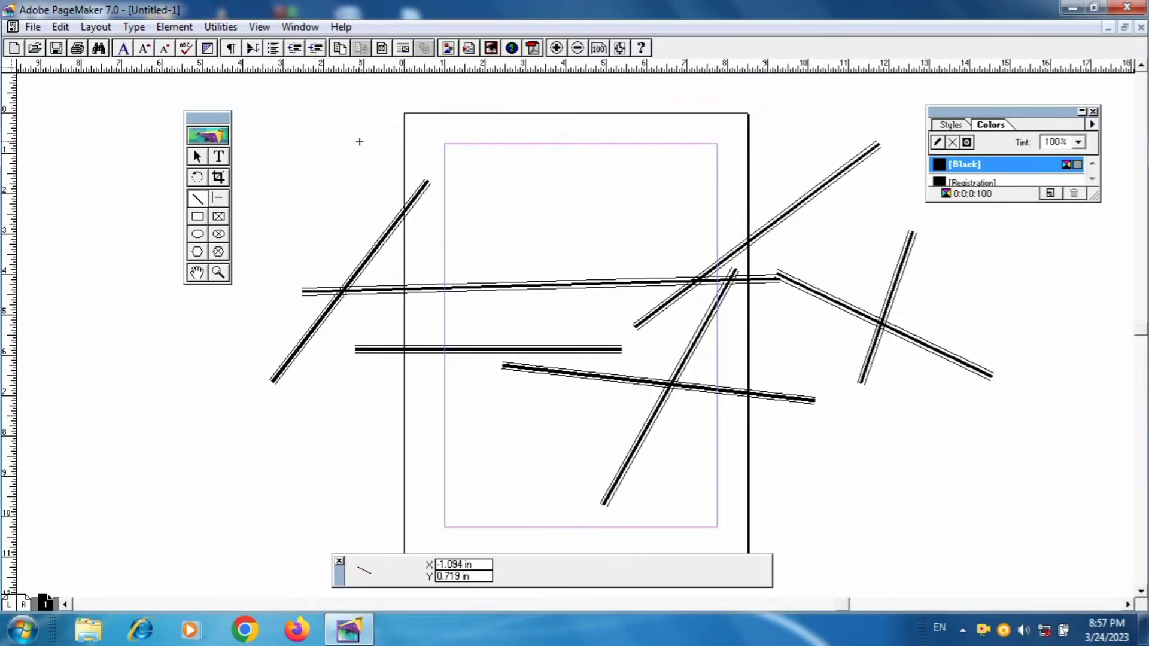
{"action": "left_click_drag", "start_coordinate": [351, 143], "coordinate": [862, 208]}
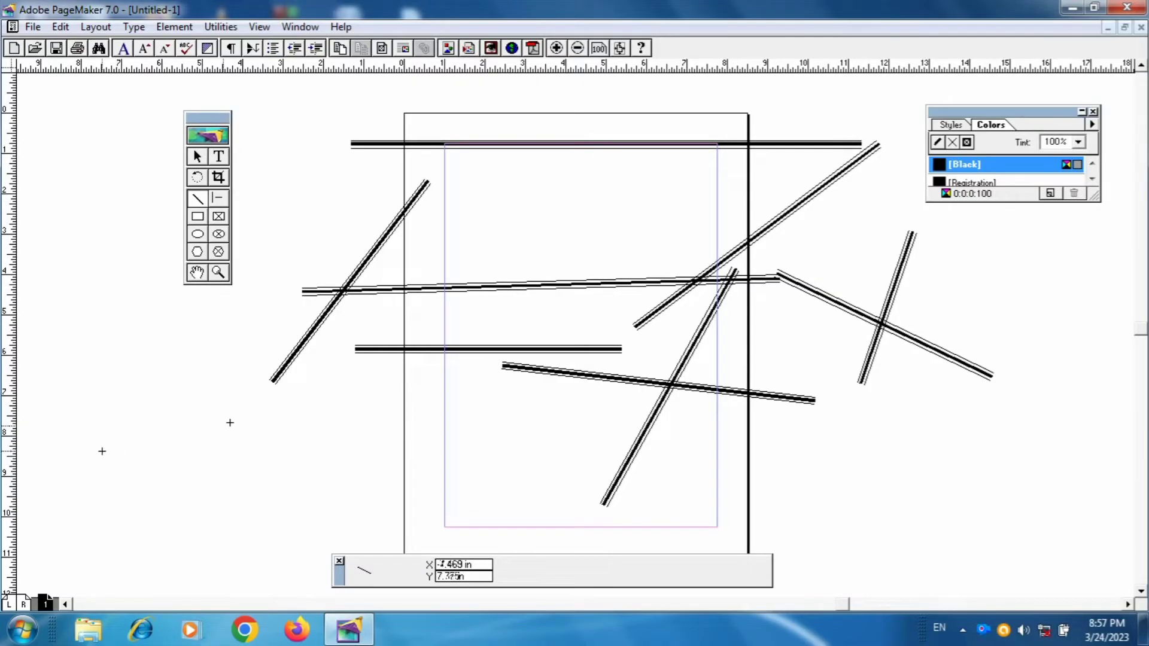
Step: Draw four lines on the pasteboard beside the page's lower left, plus a horizontal line about 6.75 in long crossing the page's left edge
{"action": "left_click_drag", "start_coordinate": [101, 451], "coordinate": [190, 403]}
{"action": "mouse_move", "coordinate": [93, 509]}
{"action": "left_mouse_down"}
{"action": "mouse_move", "coordinate": [231, 476]}
{"action": "mouse_move", "coordinate": [265, 494]}
{"action": "left_mouse_up"}
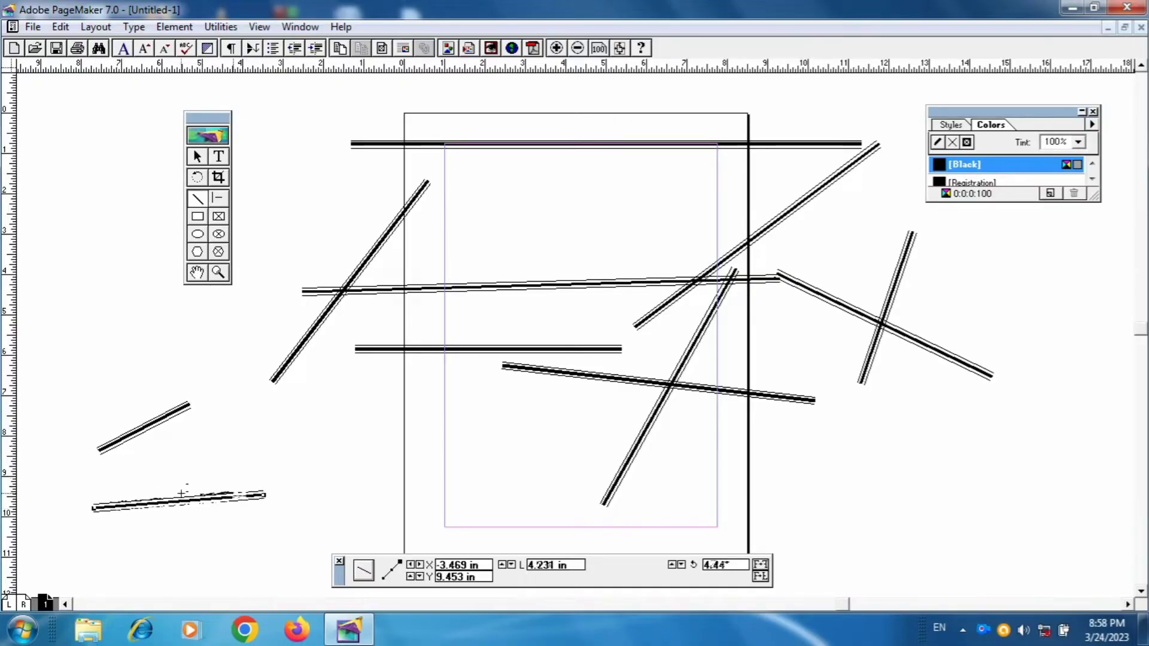
{"action": "left_click_drag", "start_coordinate": [148, 479], "coordinate": [304, 447]}
{"action": "left_click_drag", "start_coordinate": [174, 531], "coordinate": [342, 531]}
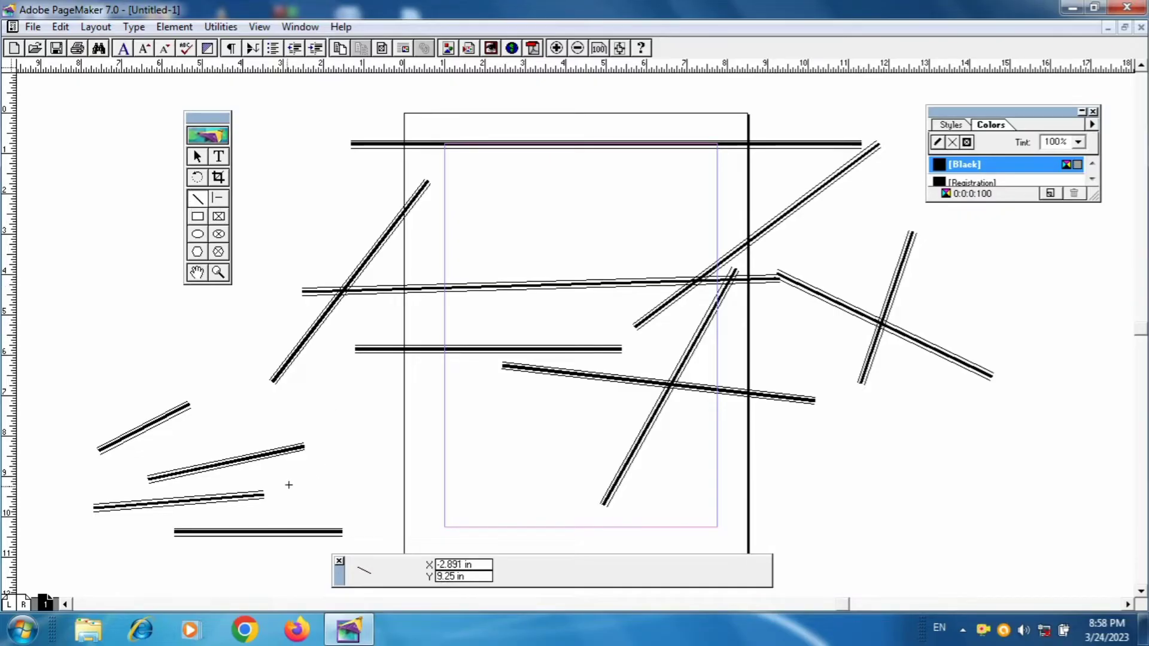
{"action": "mouse_move", "coordinate": [280, 496]}
{"action": "left_mouse_down"}
{"action": "mouse_move", "coordinate": [389, 501]}
{"action": "mouse_move", "coordinate": [551, 475]}
{"action": "mouse_move", "coordinate": [554, 493]}
{"action": "left_mouse_up"}
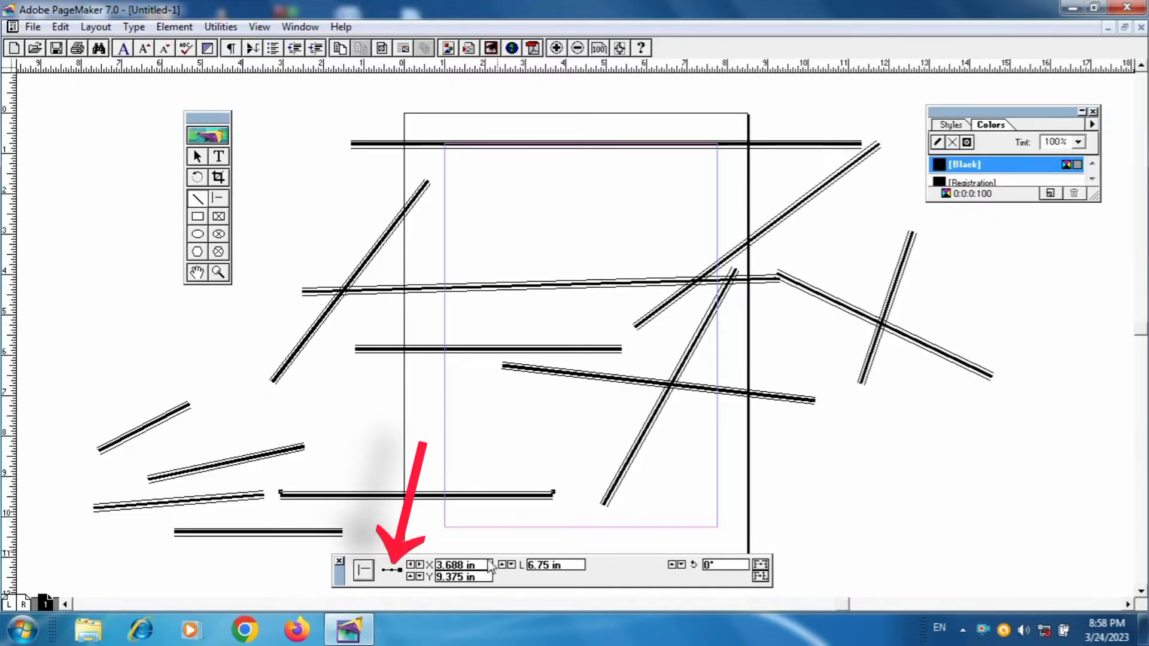
Step: Set the selected horizontal line's reference point to its centre and rotate it first to vertical, finally to 60°
{"action": "left_click", "coordinate": [391, 570]}
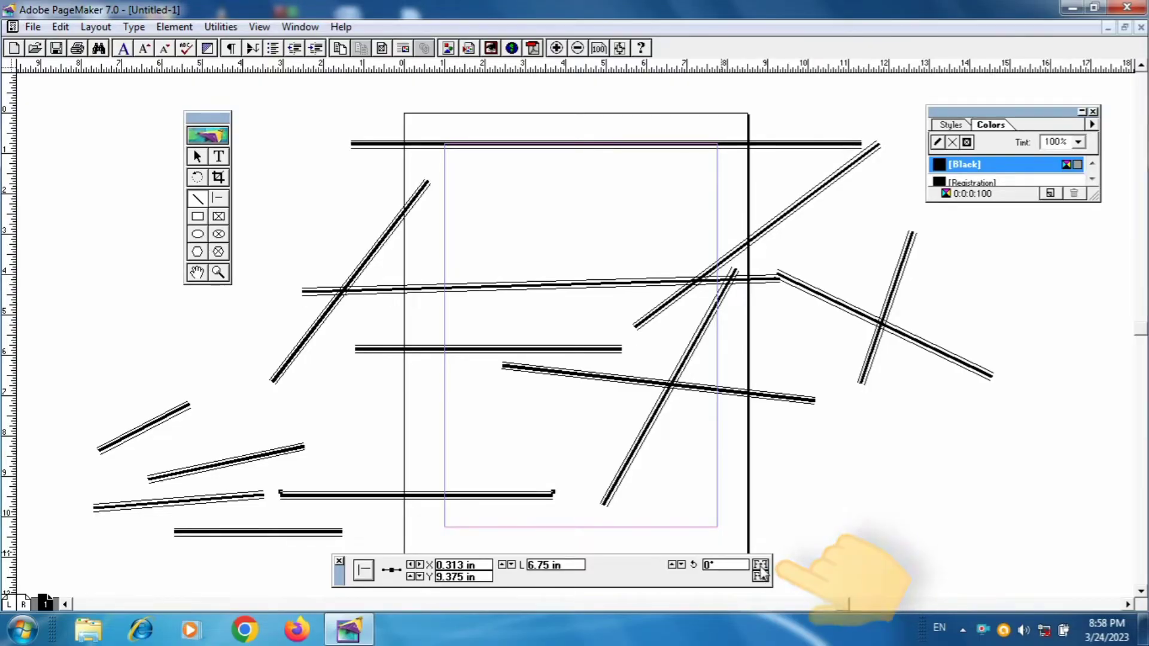
{"action": "key", "text": "Return"}
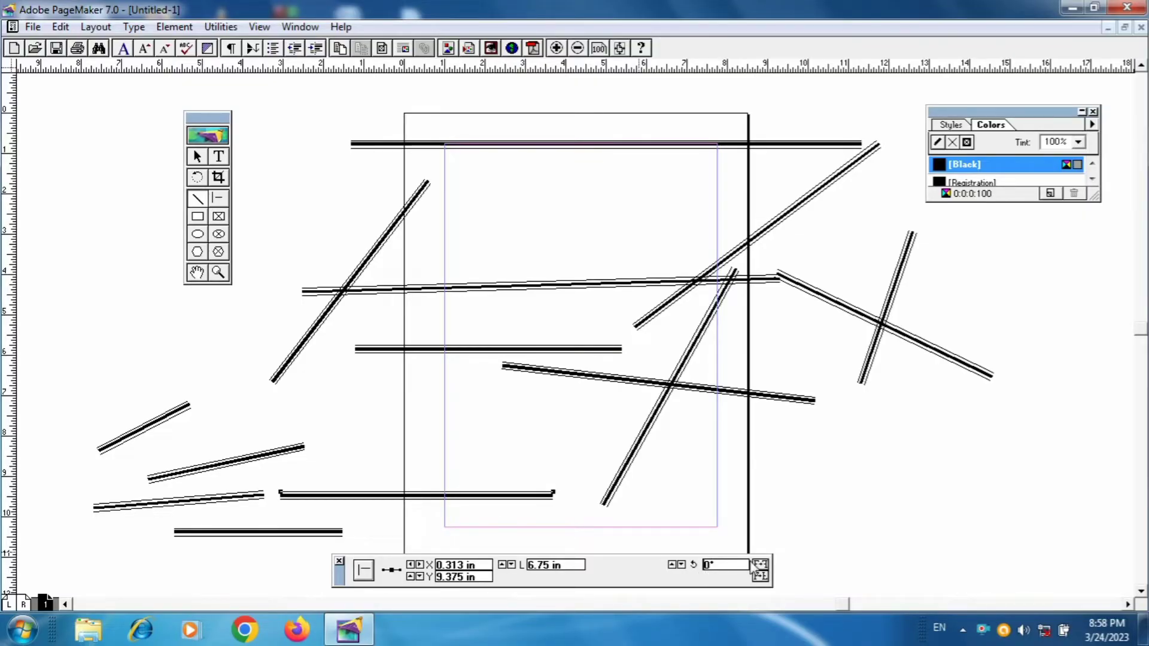
{"action": "type", "text": "9"}
{"action": "key", "text": "Return"}
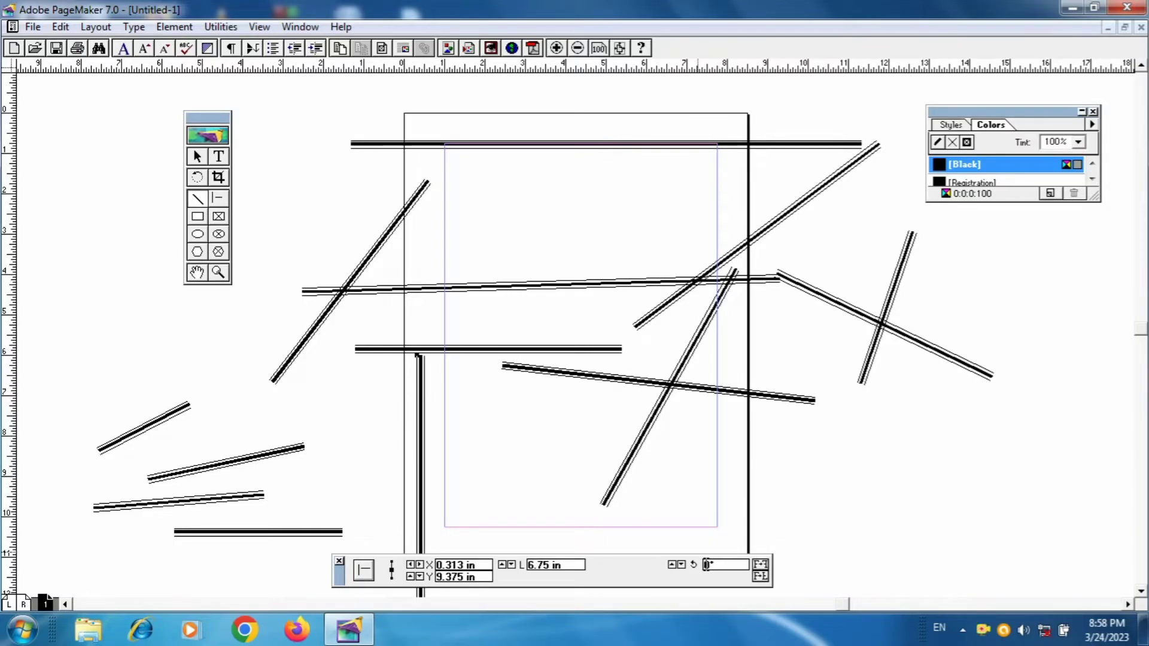
{"action": "key", "text": "Return"}
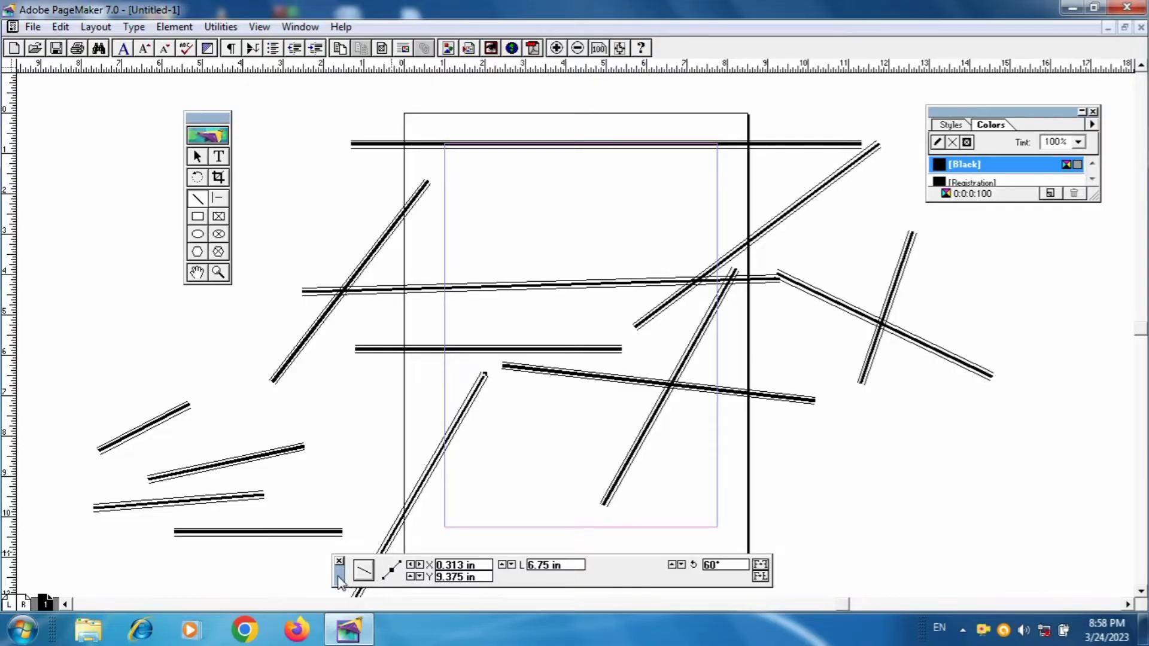
Step: Move the Control palette clear of the rotated line and draw a slanted line about 6.63 in long and a shorter horizontal one
{"action": "left_click_drag", "start_coordinate": [340, 579], "coordinate": [515, 530]}
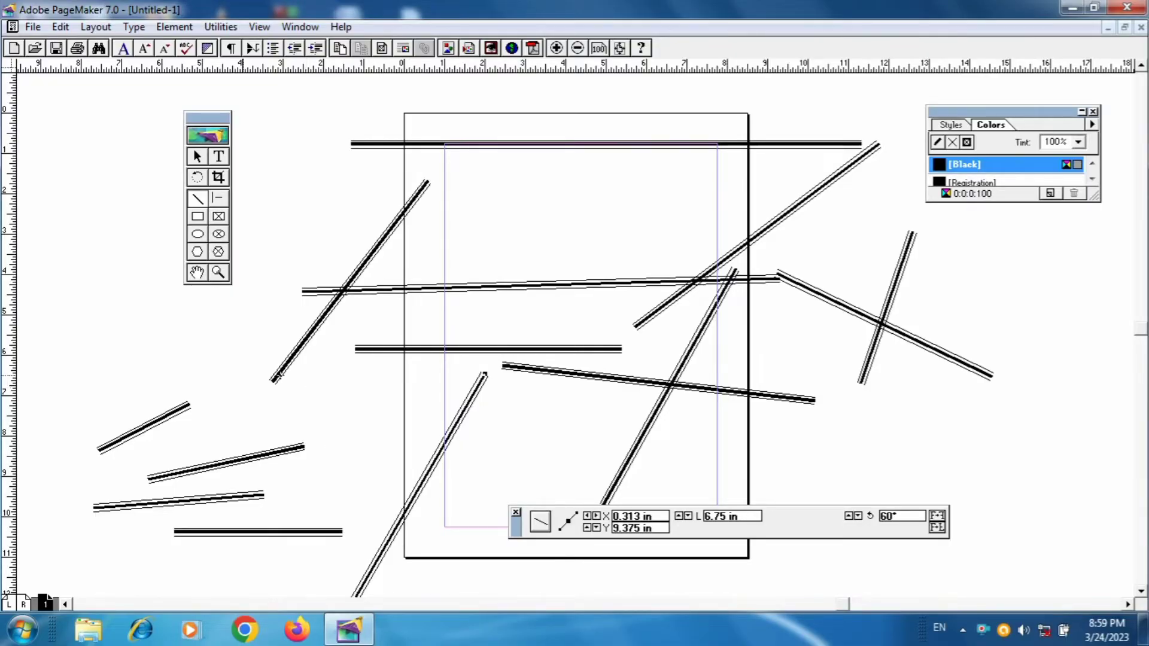
{"action": "left_click_drag", "start_coordinate": [201, 362], "coordinate": [439, 239]}
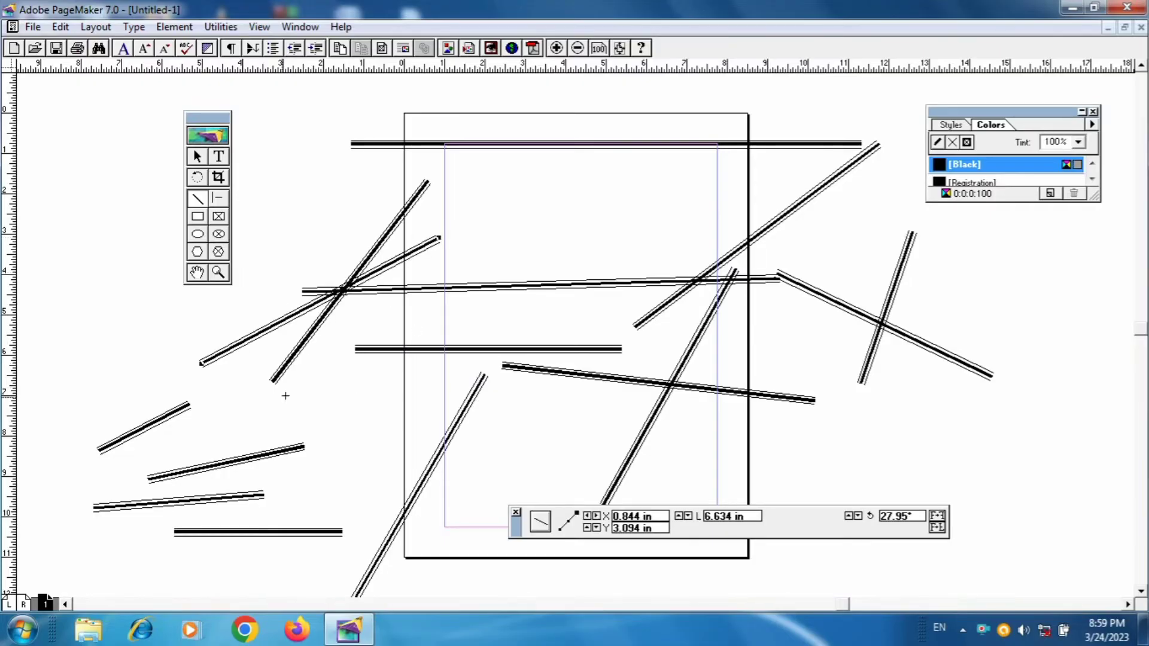
{"action": "left_click_drag", "start_coordinate": [257, 404], "coordinate": [388, 405]}
{"action": "left_click", "coordinate": [341, 478]}
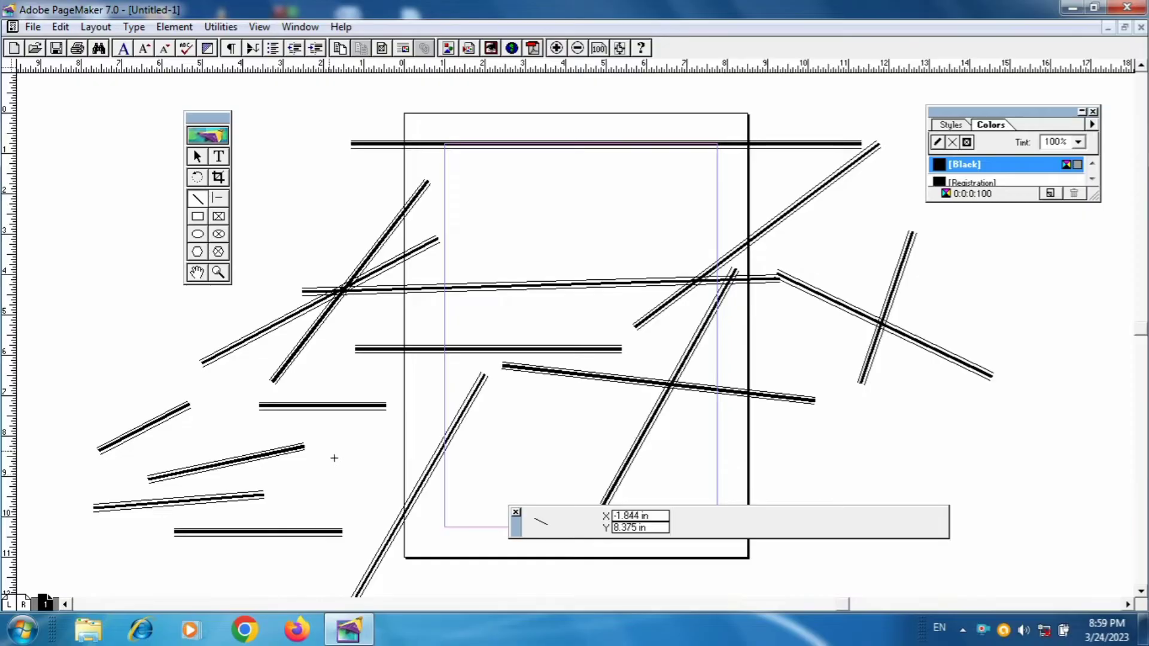
Step: Set the Line tool's custom stroke to a solid single line with a weight of 1 point
{"action": "double_click", "coordinate": [198, 200]}
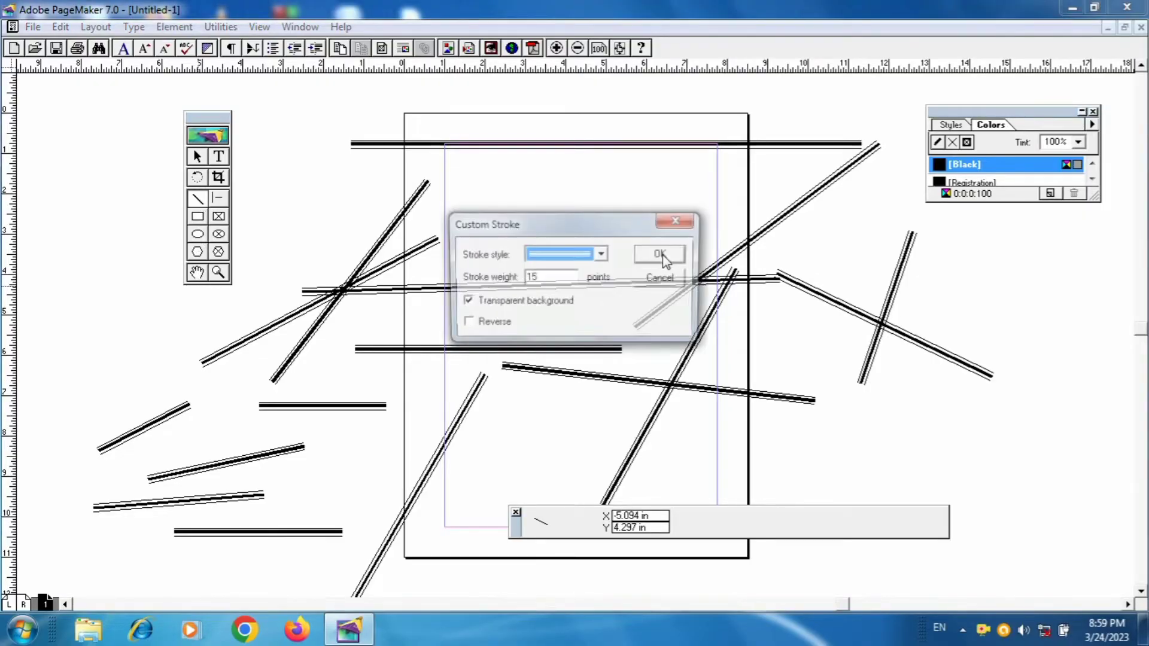
{"action": "left_click", "coordinate": [592, 256]}
{"action": "scroll", "coordinate": [603, 286], "scroll_direction": "up", "scroll_amount": 2}
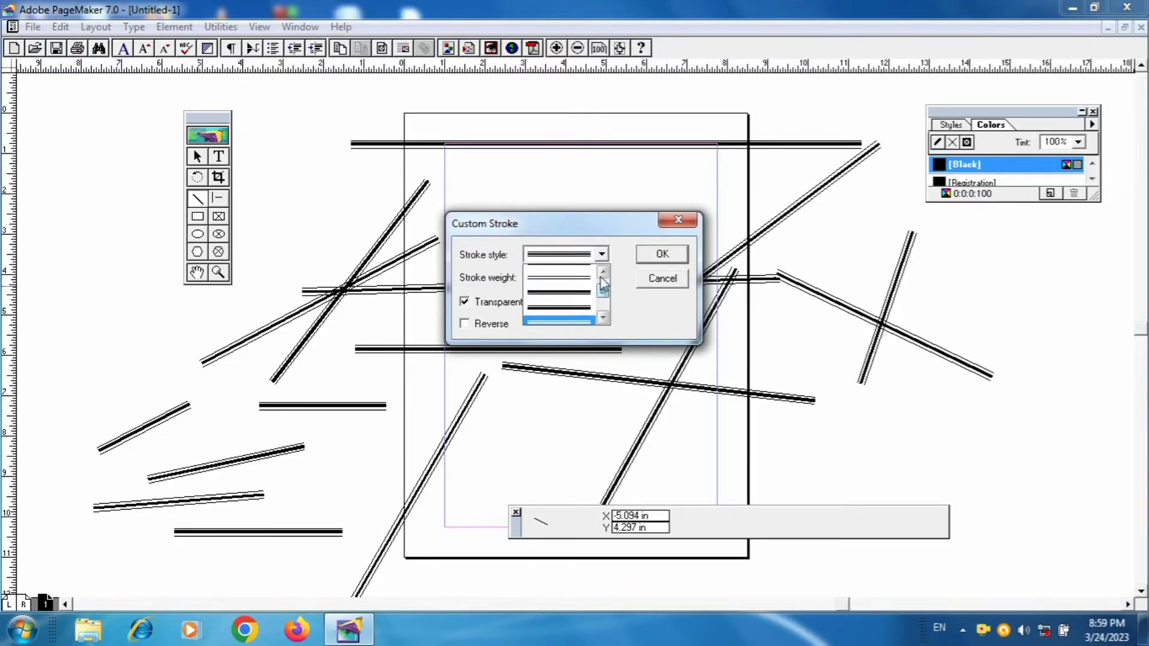
{"action": "scroll", "coordinate": [602, 286], "scroll_direction": "up", "scroll_amount": 1}
{"action": "left_click", "coordinate": [566, 277]}
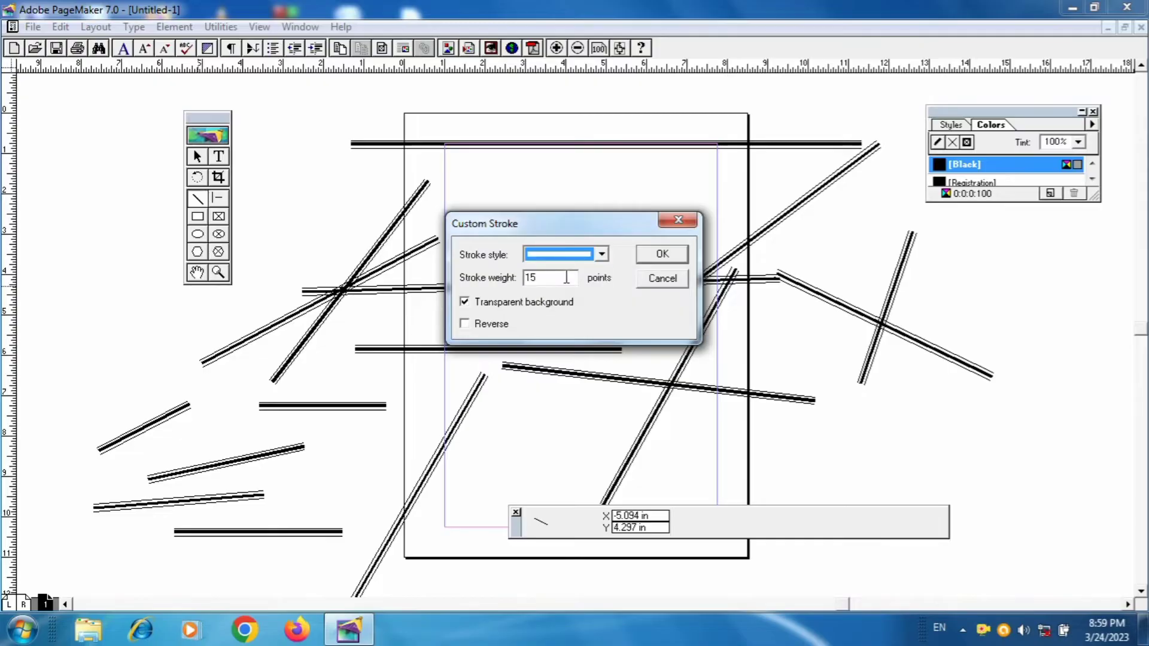
{"action": "left_click", "coordinate": [561, 278]}
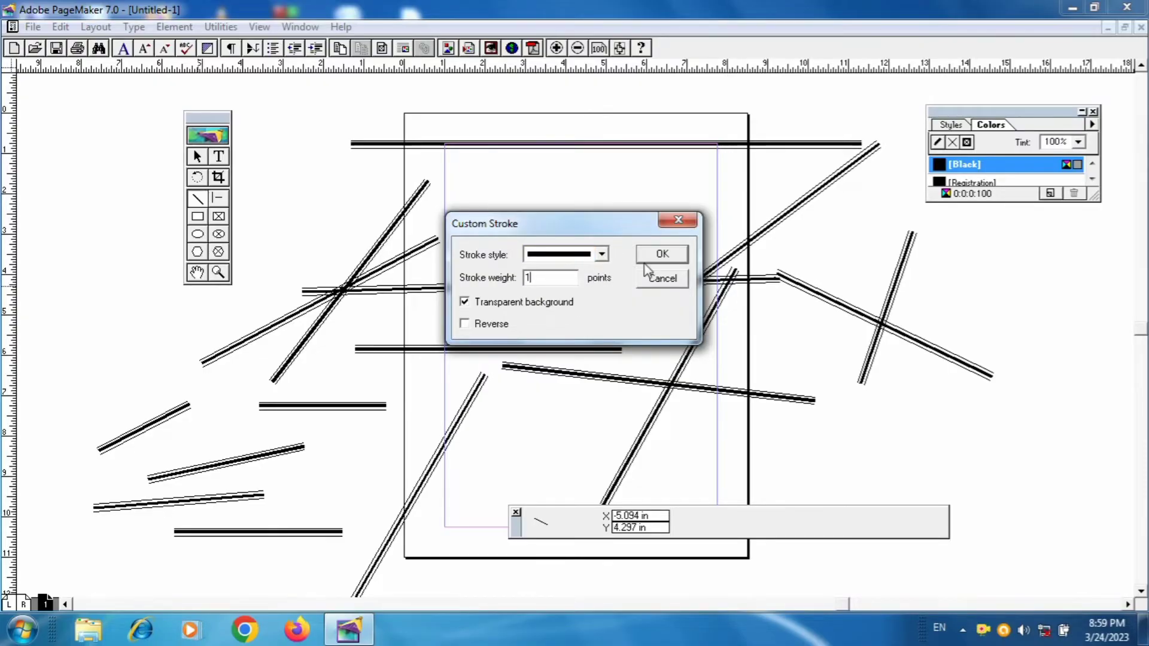
{"action": "left_click", "coordinate": [661, 254]}
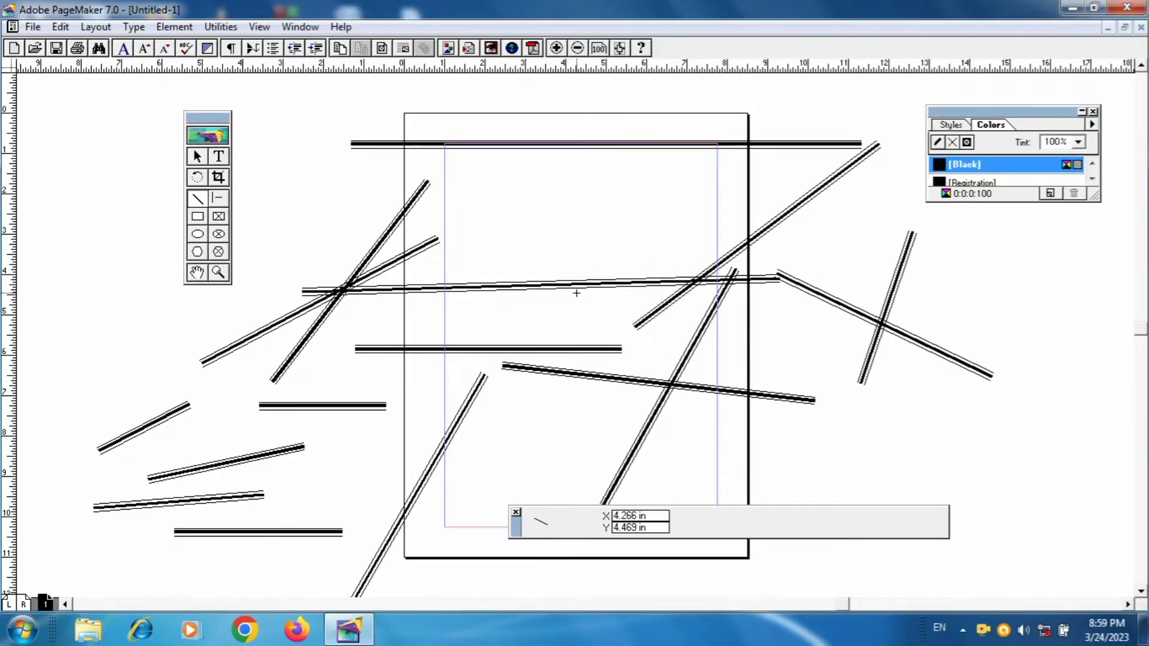
Step: Select all the drawn lines on the page and pasteboard and delete them
{"action": "key", "text": "ctrl+a"}
{"action": "key", "text": "Delete"}
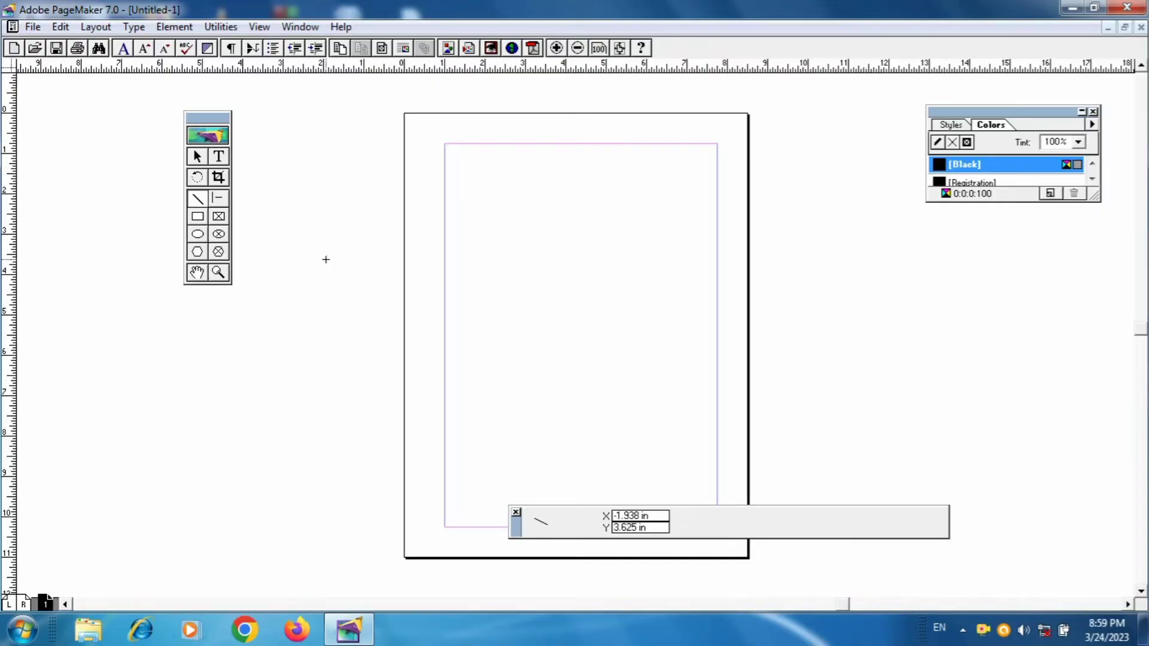
Step: Draw two rectangles with the Rectangle tool, one about 5.16 × 2.55 in across the page's left edge and one about 2.58 × 2.34 in below it
{"action": "left_click", "coordinate": [199, 218]}
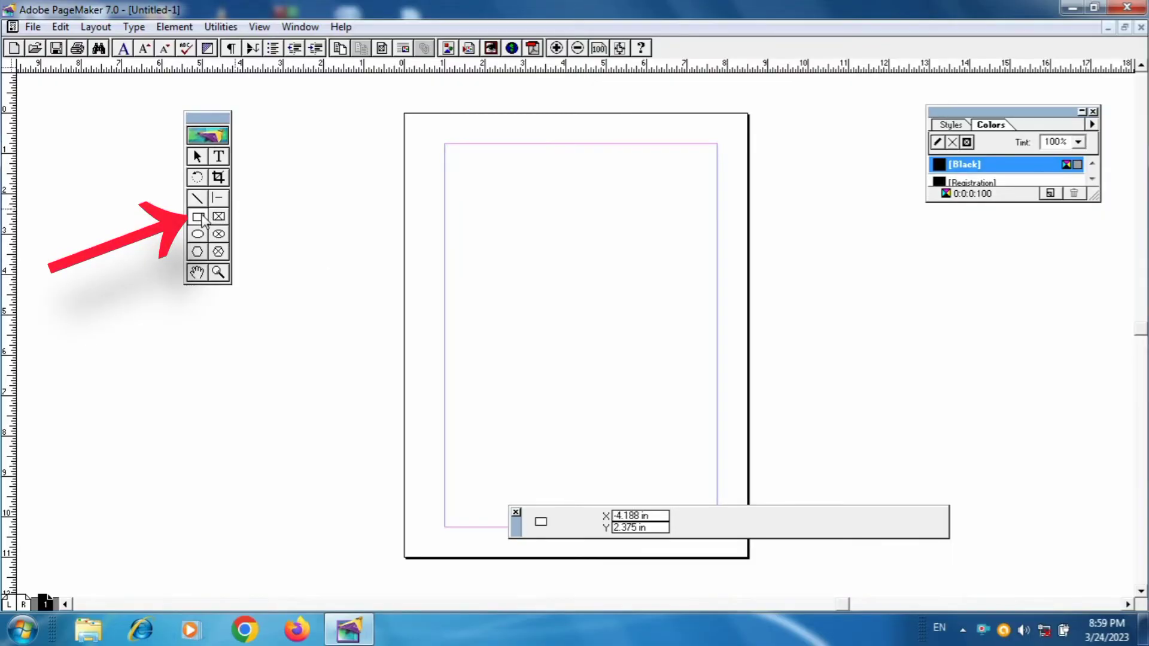
{"action": "left_click", "coordinate": [219, 235]}
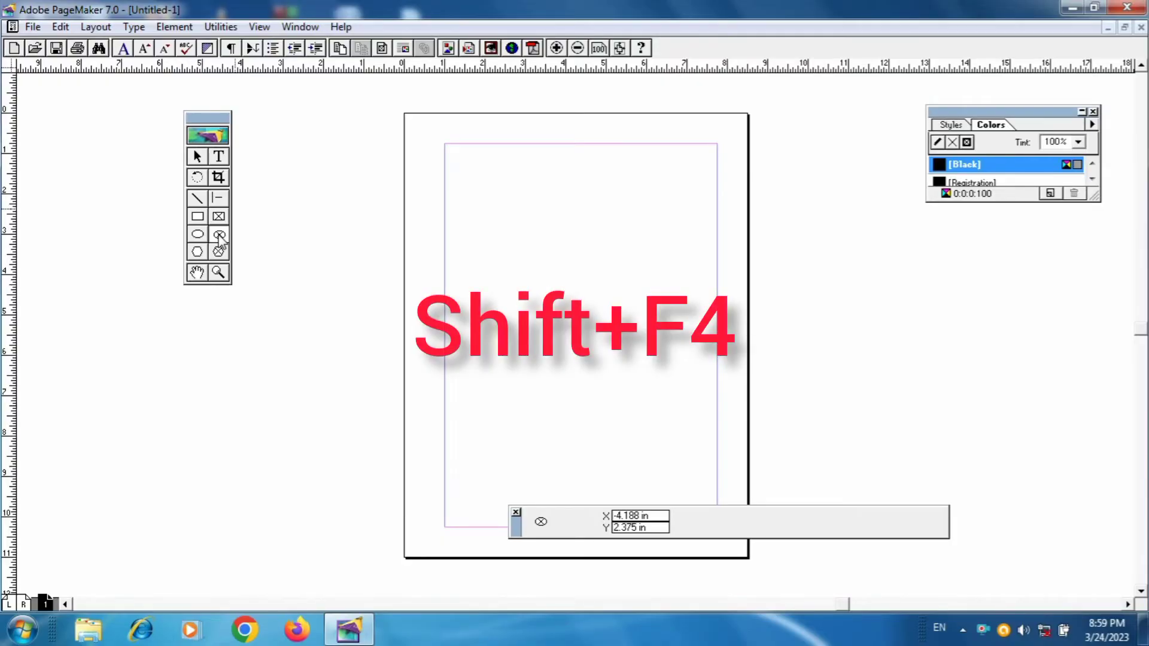
{"action": "key", "text": "shift+F4"}
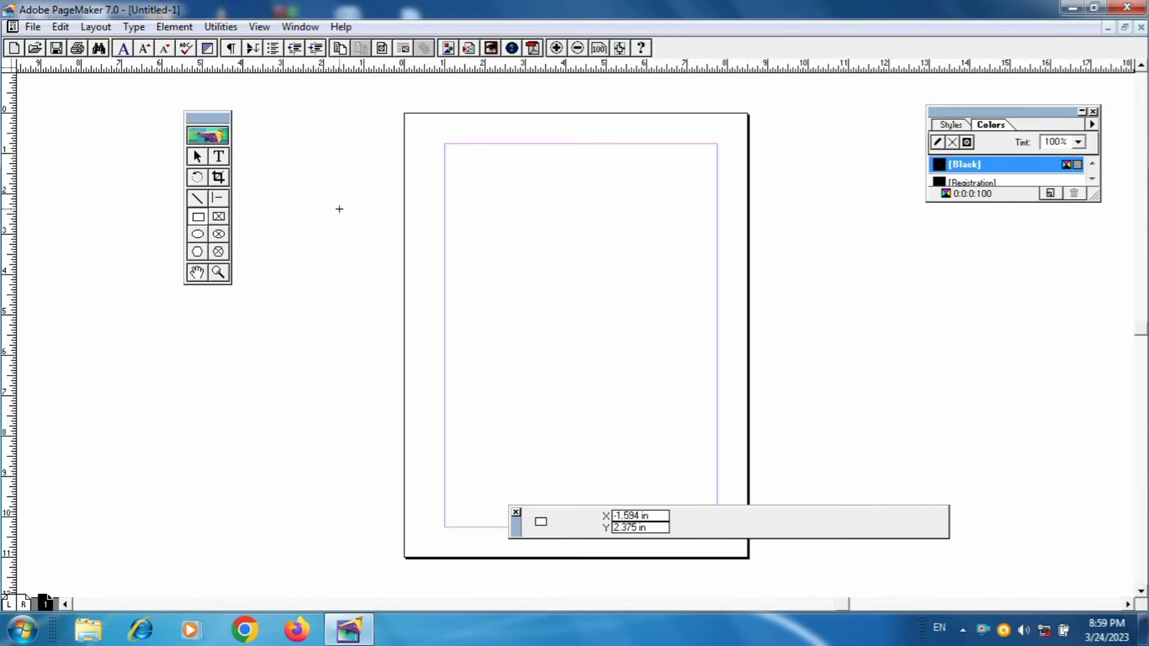
{"action": "left_click_drag", "start_coordinate": [340, 209], "coordinate": [548, 312]}
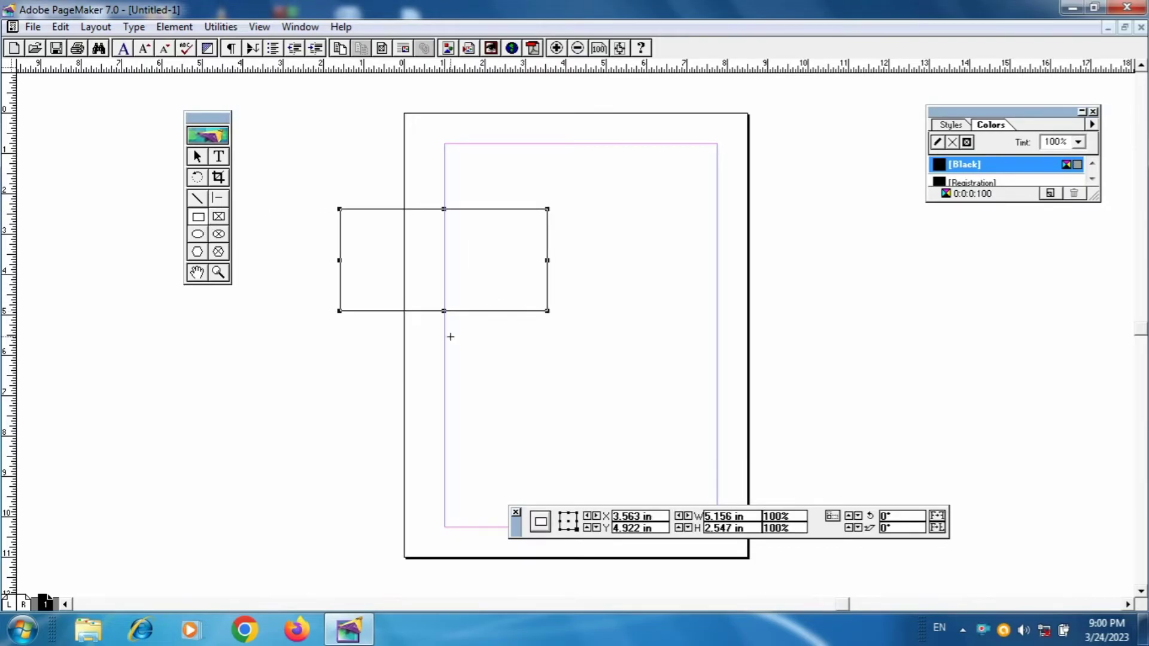
{"action": "left_click_drag", "start_coordinate": [450, 336], "coordinate": [554, 431]}
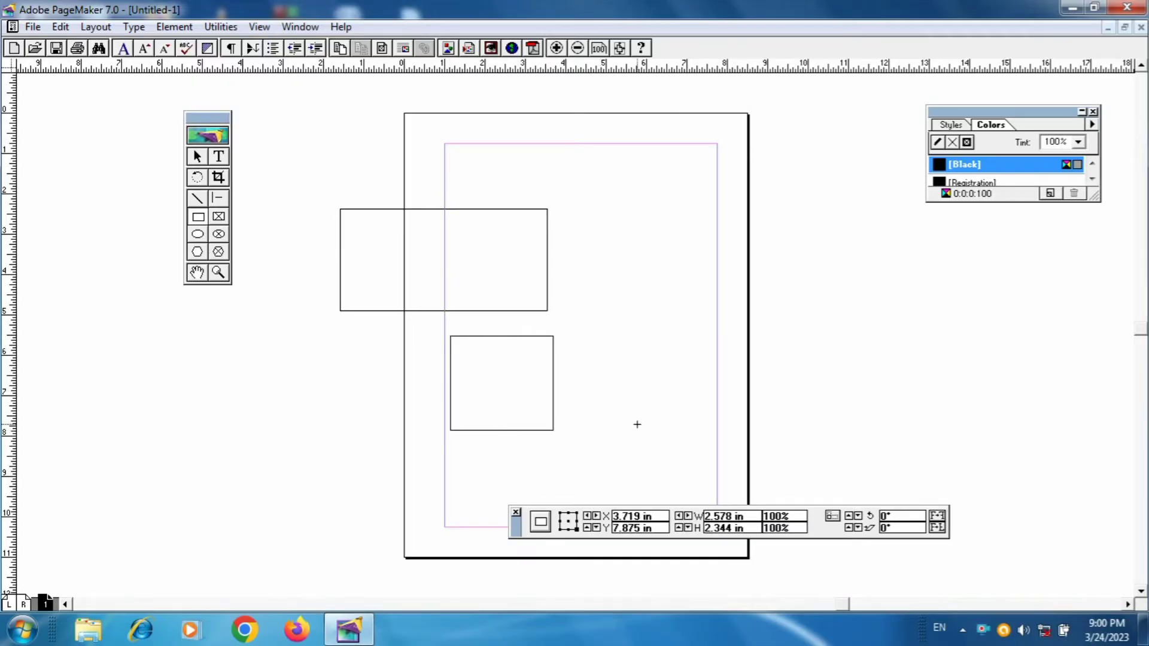
Step: Set the Rectangle tool to the largest rounded-corner style and draw a rounded rectangle about 4.53 × 3.05 in on the left pasteboard
{"action": "double_click", "coordinate": [198, 218]}
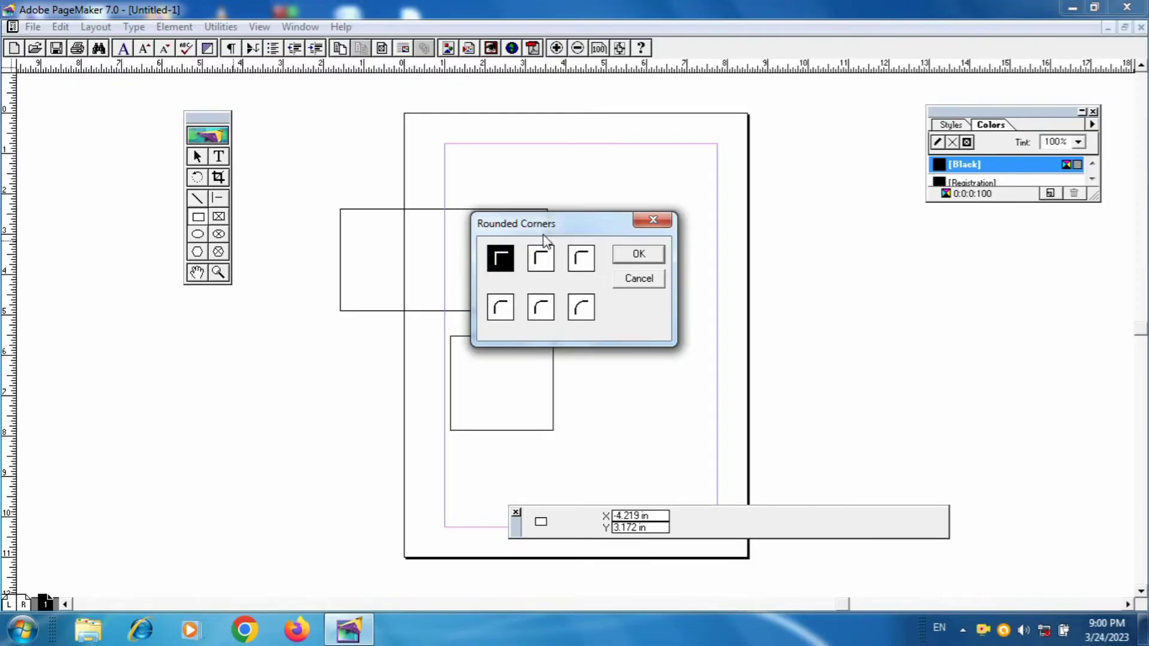
{"action": "left_click", "coordinate": [582, 305]}
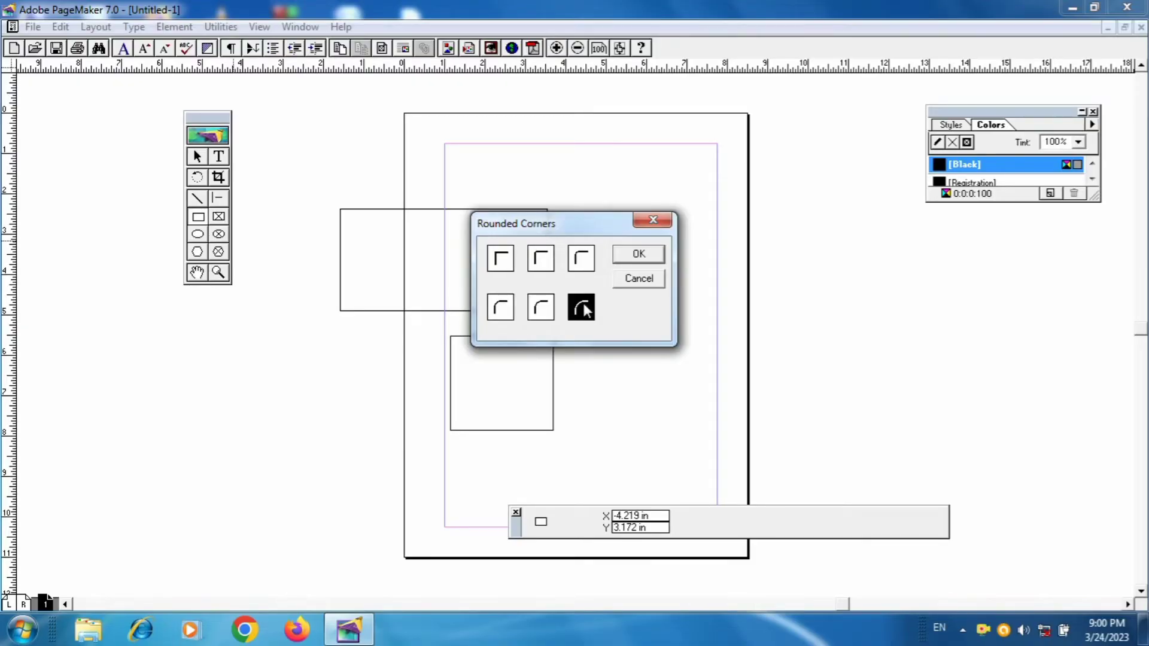
{"action": "left_click", "coordinate": [639, 256]}
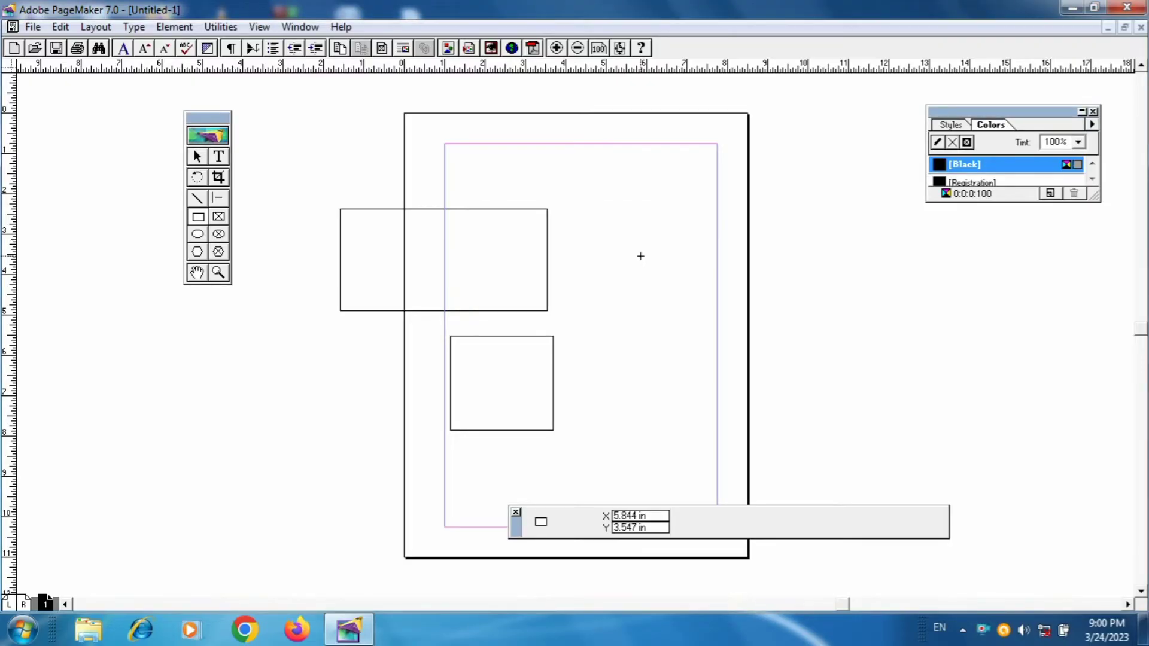
{"action": "left_click_drag", "start_coordinate": [127, 341], "coordinate": [310, 464]}
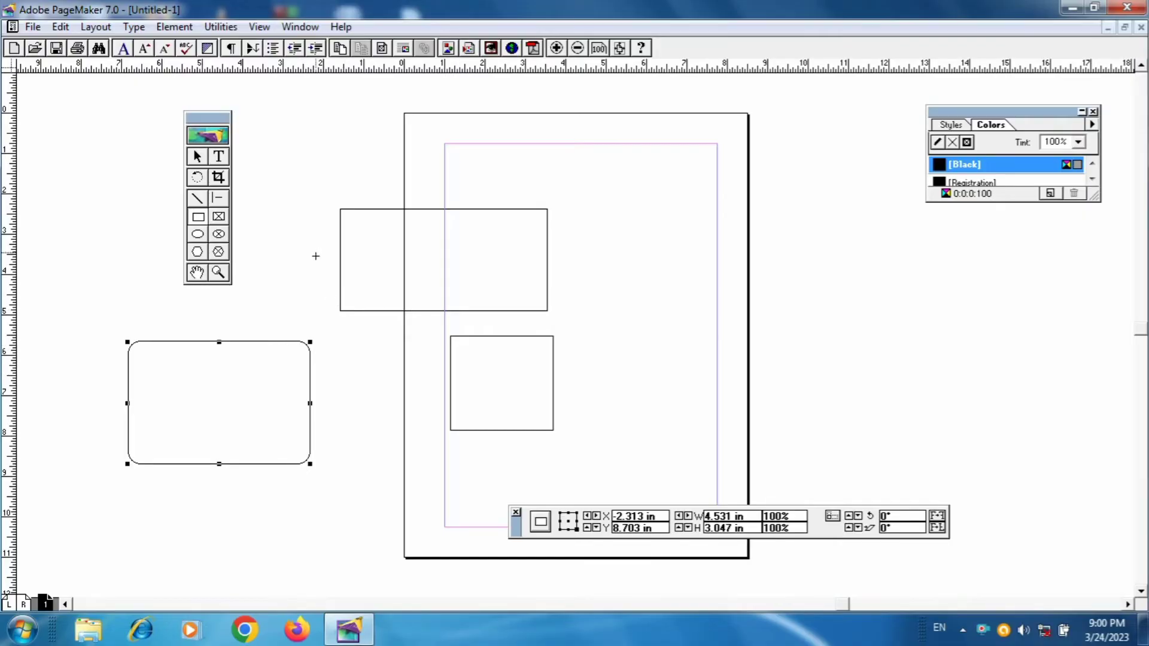
{"action": "left_click", "coordinate": [327, 347]}
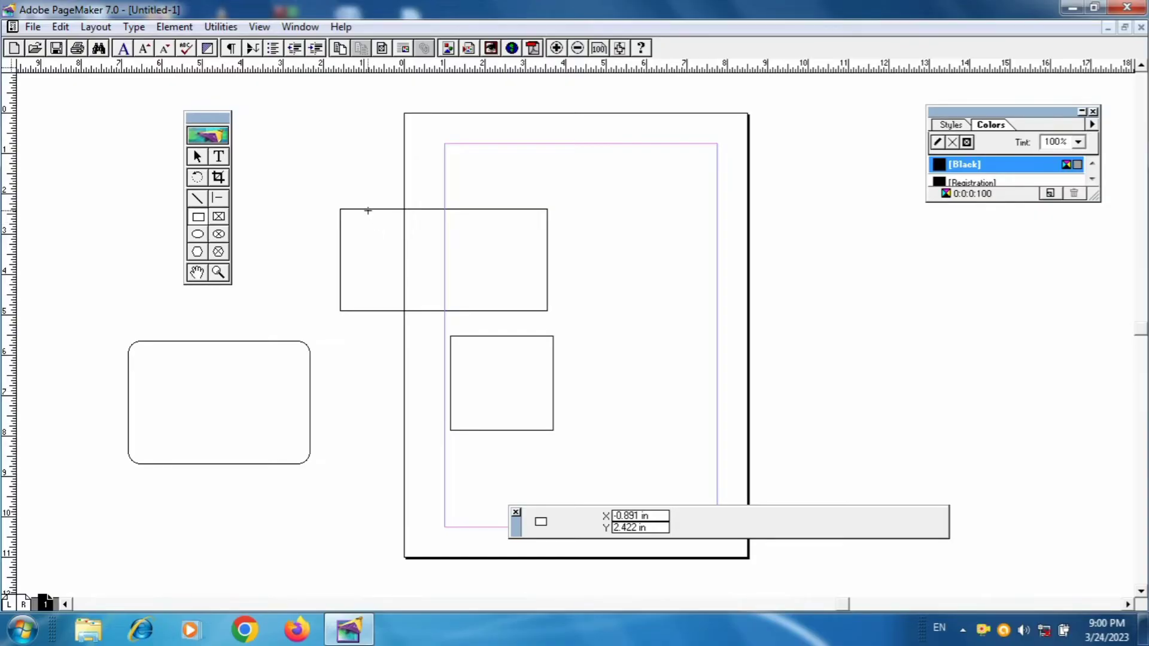
Step: Select the larger square-cornered rectangle with the Pointer tool and set its stroke to a solid 6 pt line
{"action": "left_click", "coordinate": [197, 157]}
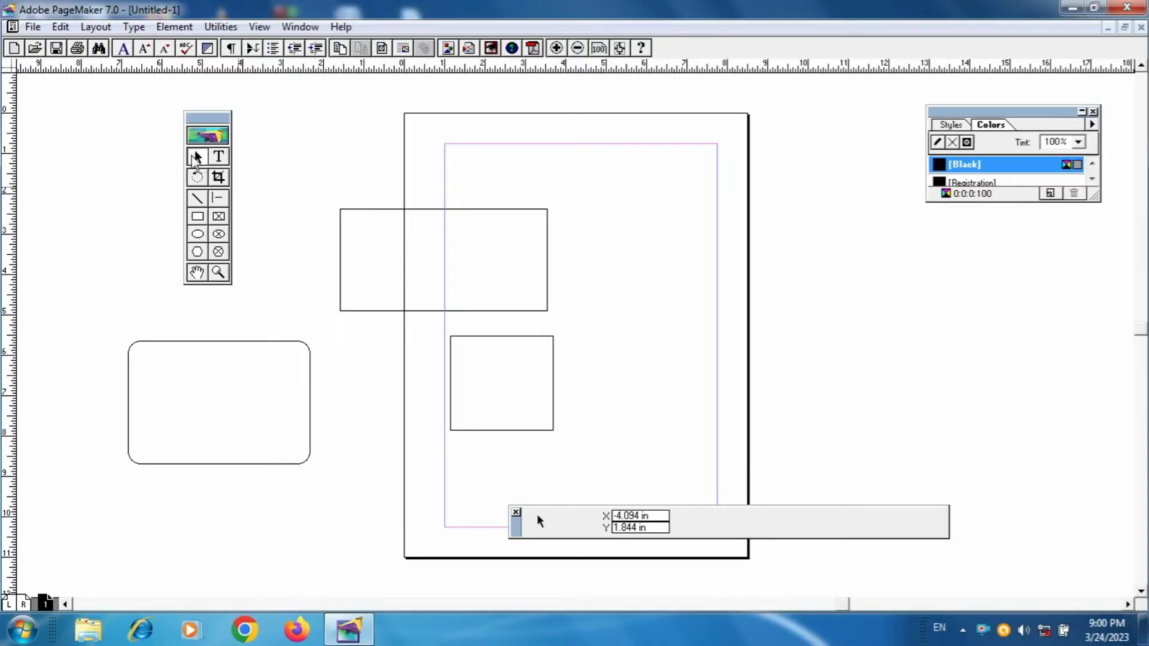
{"action": "left_click_drag", "start_coordinate": [297, 173], "coordinate": [571, 314]}
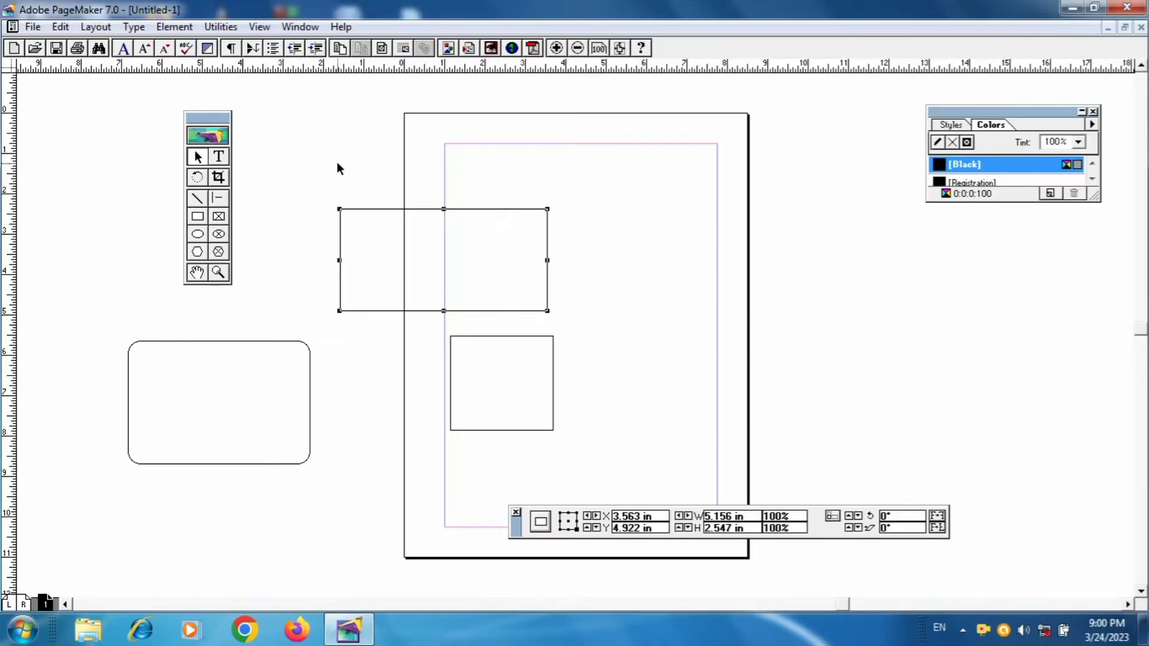
{"action": "left_click", "coordinate": [174, 28]}
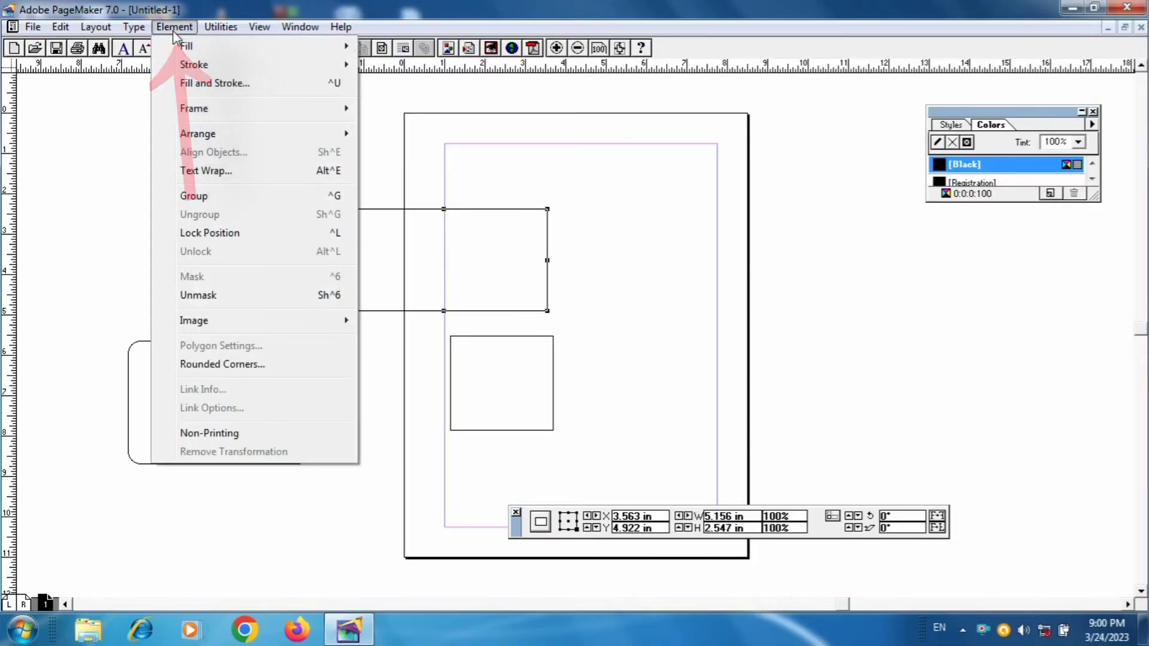
{"action": "mouse_move", "coordinate": [194, 65]}
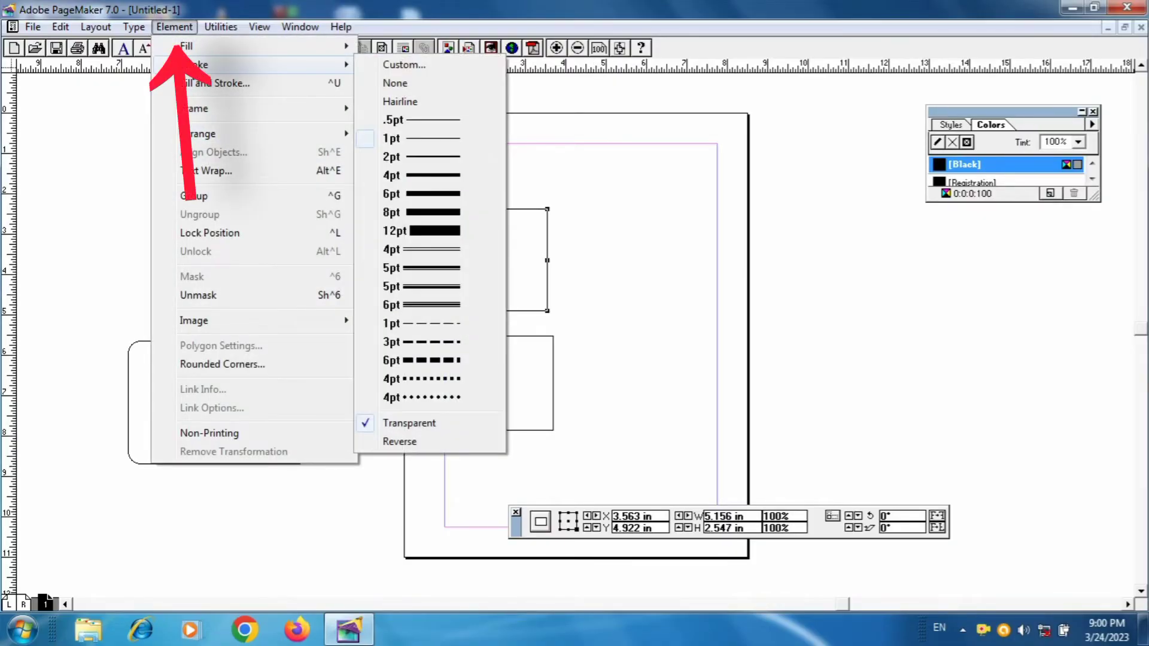
{"action": "left_click", "coordinate": [417, 190]}
{"action": "left_click", "coordinate": [468, 170]}
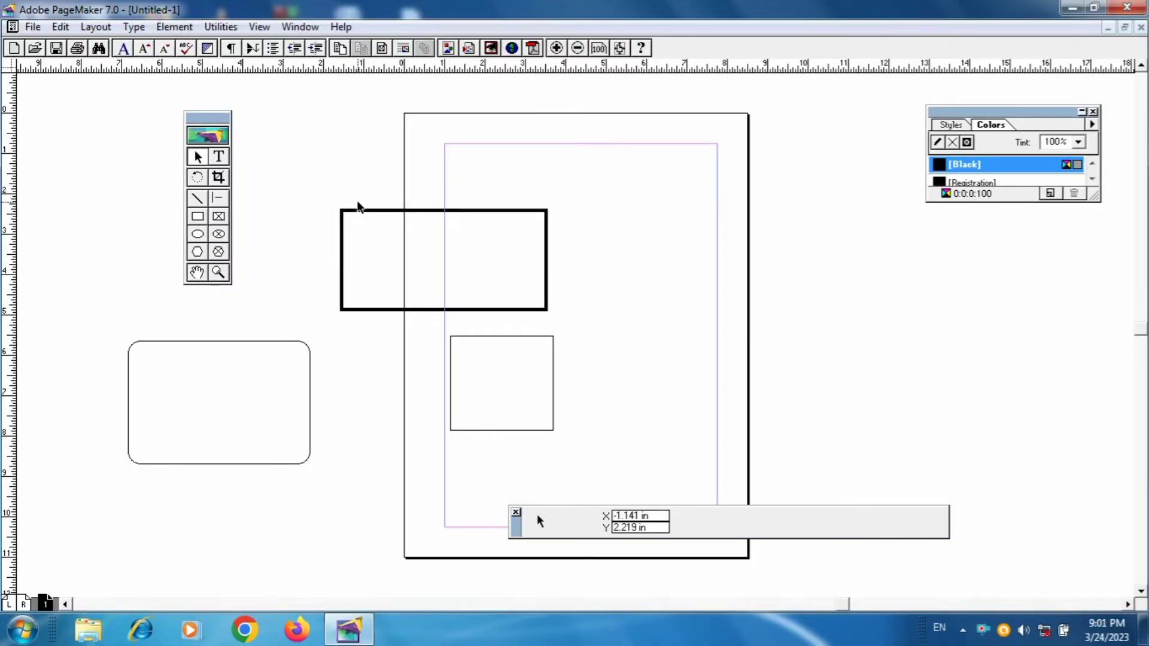
Step: Change the larger square-cornered rectangle's stroke to the 3 pt dashed line and deselect it
{"action": "left_click", "coordinate": [341, 261]}
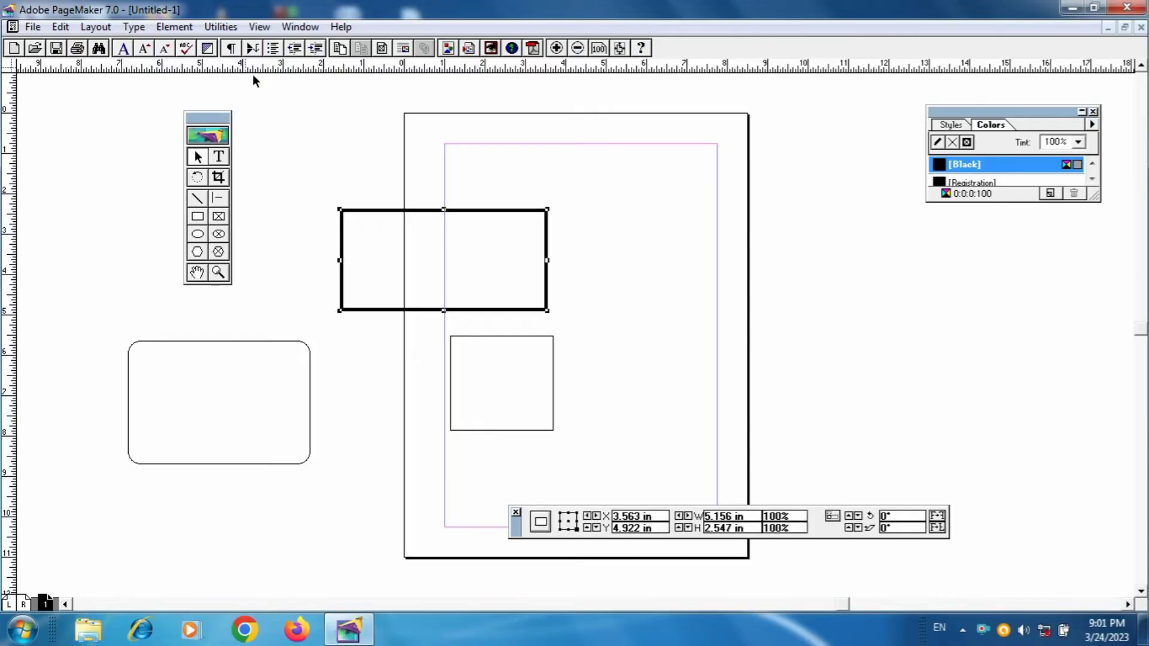
{"action": "left_click", "coordinate": [174, 27]}
{"action": "mouse_move", "coordinate": [195, 68]}
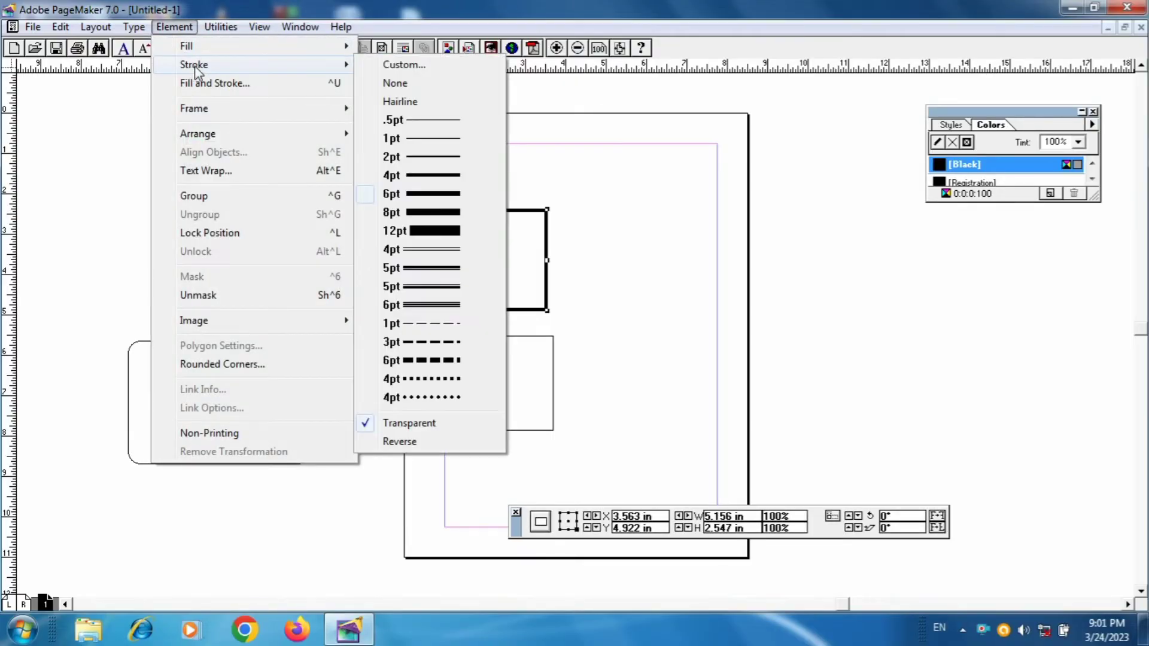
{"action": "left_click", "coordinate": [424, 342]}
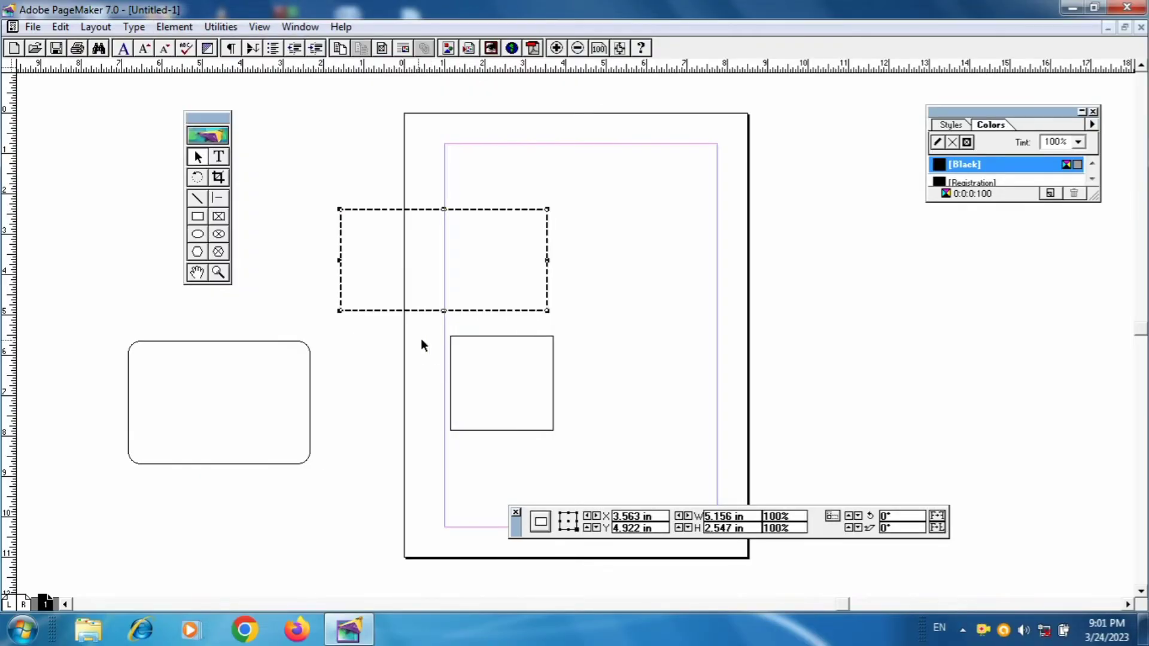
{"action": "left_click", "coordinate": [387, 328]}
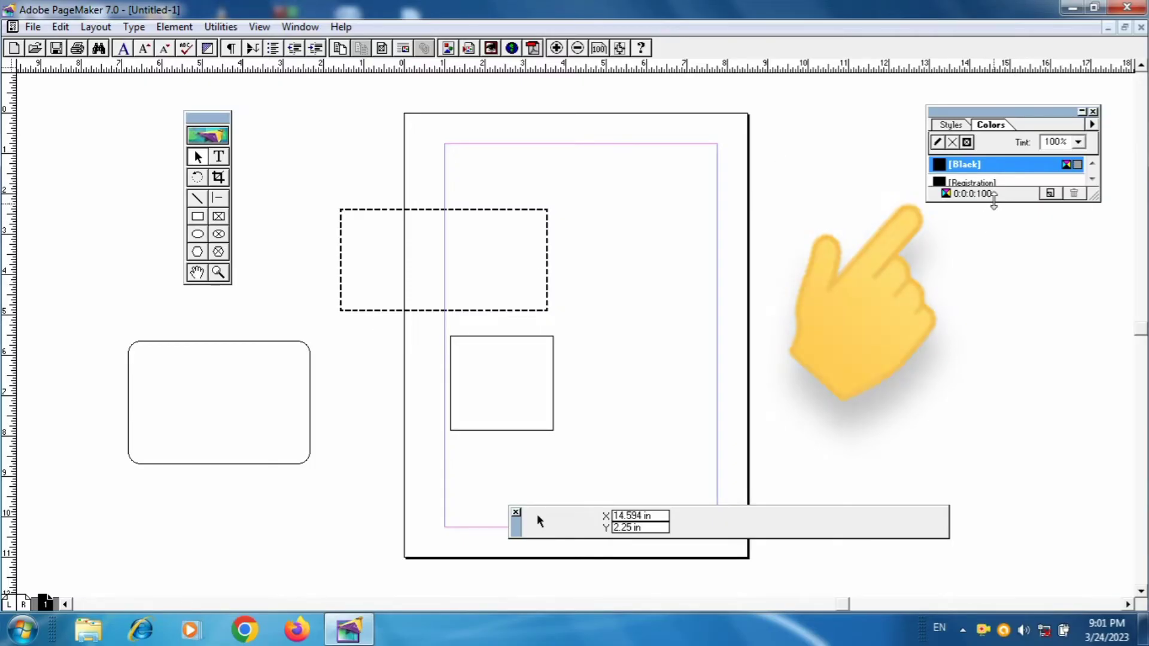
Step: Enlarge the Colors palette, set the dashed rectangle's stroke color to Red, and deselect the rectangle
{"action": "left_click_drag", "start_coordinate": [993, 203], "coordinate": [994, 301]}
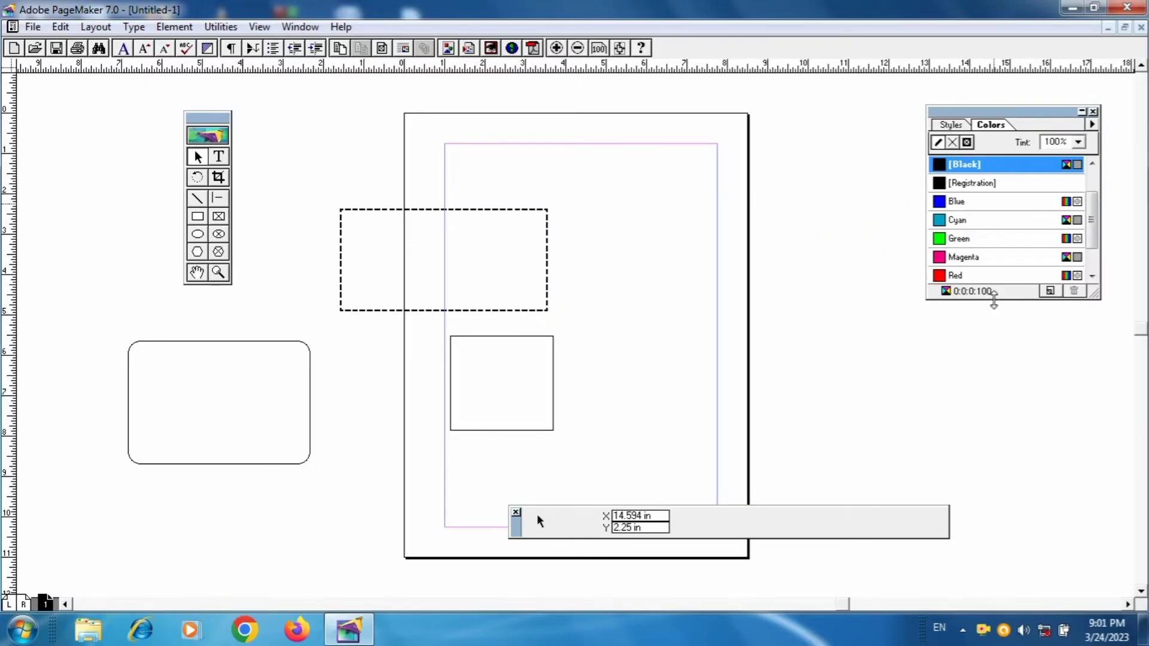
{"action": "left_click", "coordinate": [976, 258]}
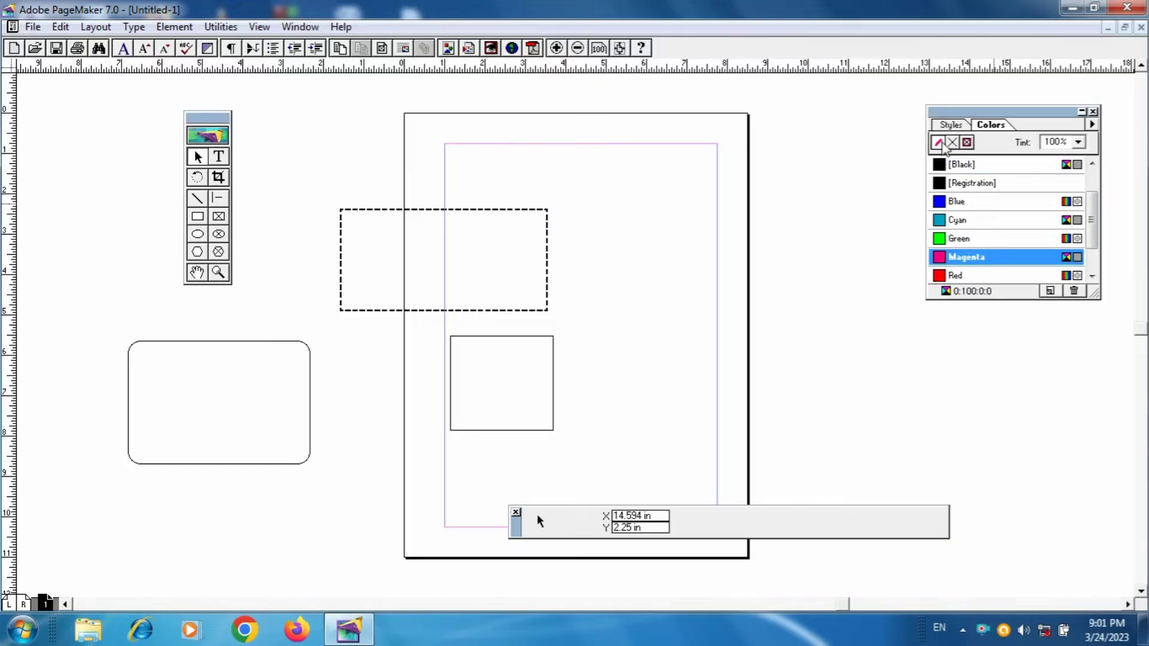
{"action": "left_click", "coordinate": [548, 289]}
{"action": "scroll", "coordinate": [957, 257], "scroll_direction": "down", "scroll_amount": 1}
{"action": "left_click", "coordinate": [957, 258]}
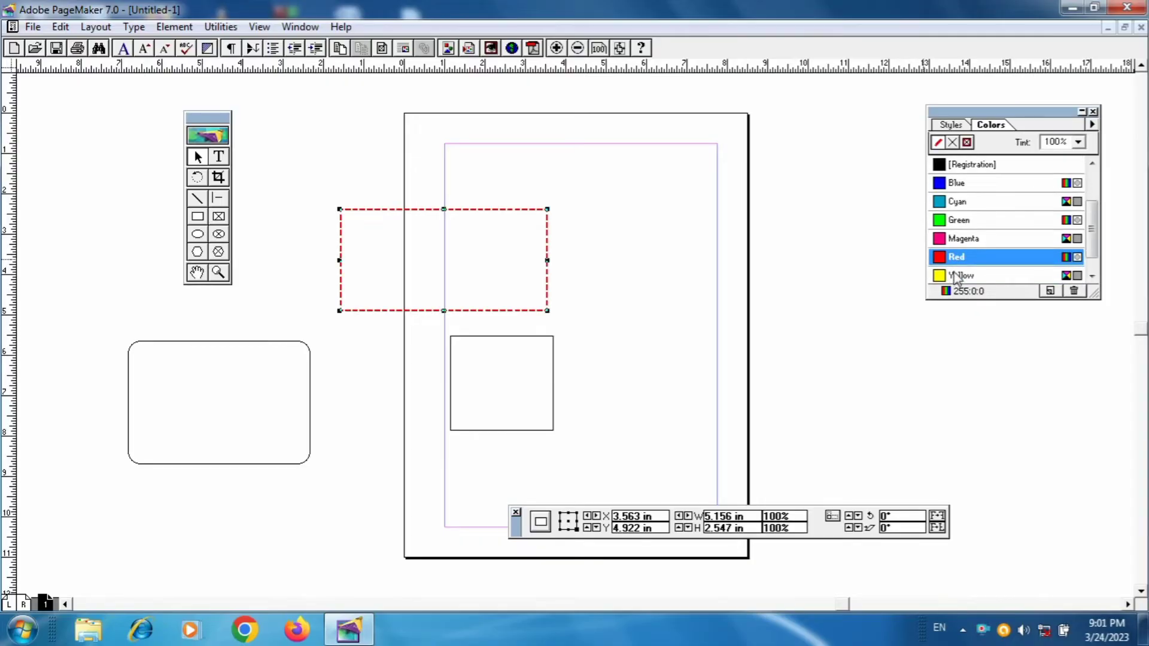
{"action": "left_click", "coordinate": [960, 239]}
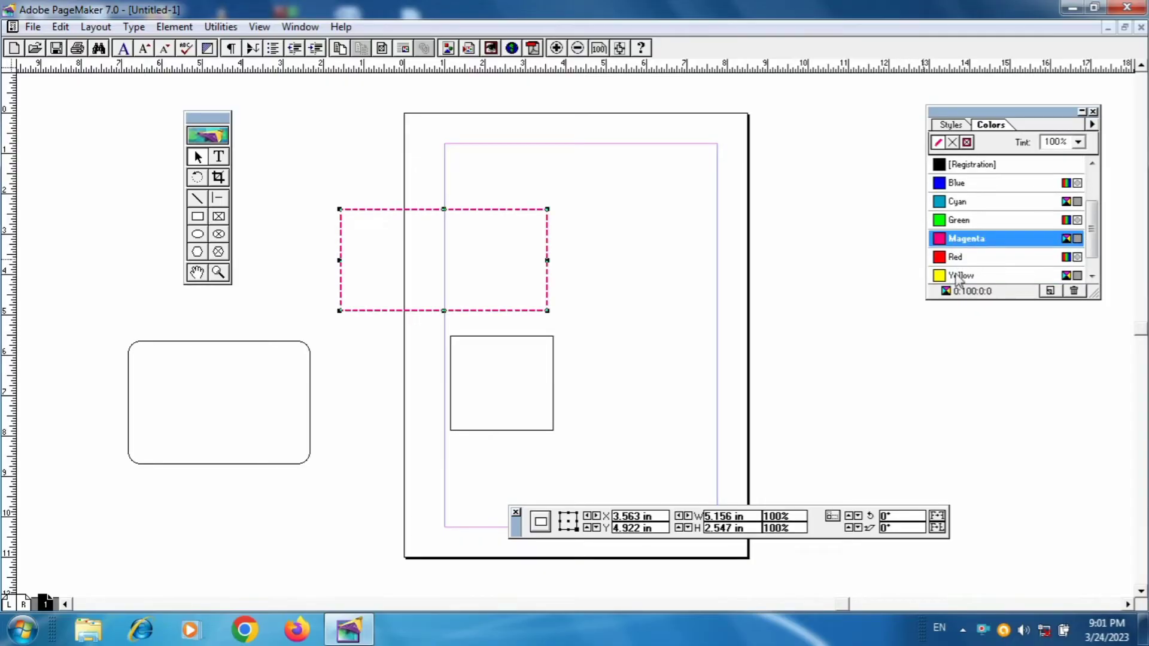
{"action": "left_click", "coordinate": [958, 275]}
{"action": "left_click", "coordinate": [956, 238]}
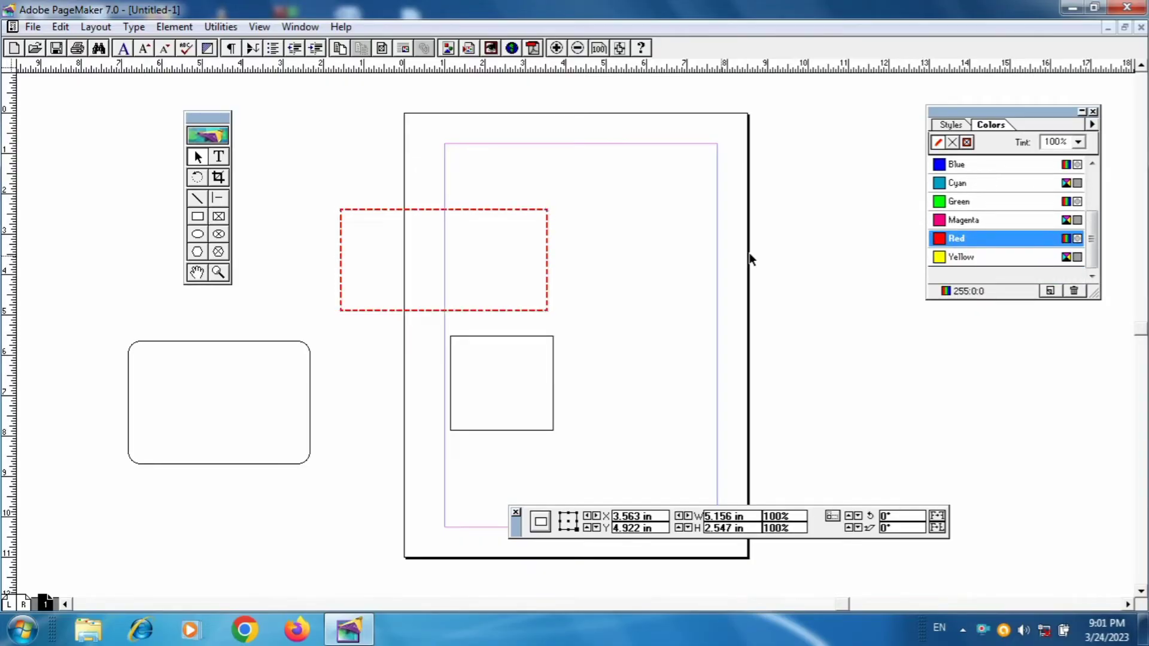
{"action": "left_click", "coordinate": [426, 318]}
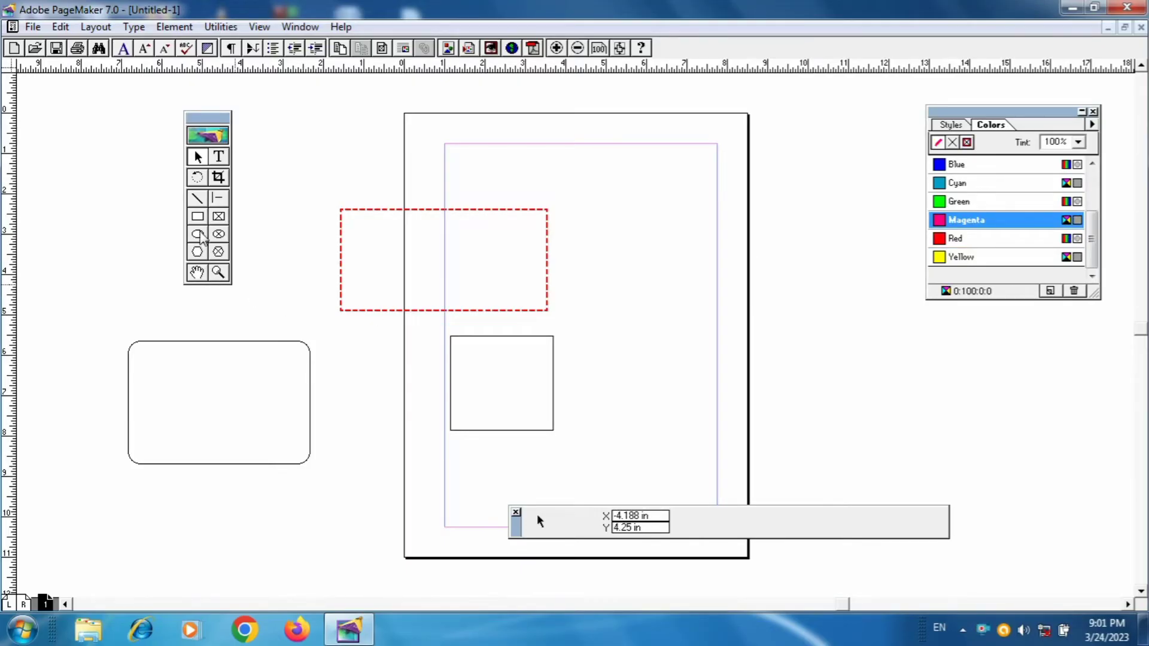
Step: Set the Ellipse tool's default fill to the dense diagonal-line pattern in Blue
{"action": "left_click", "coordinate": [200, 236]}
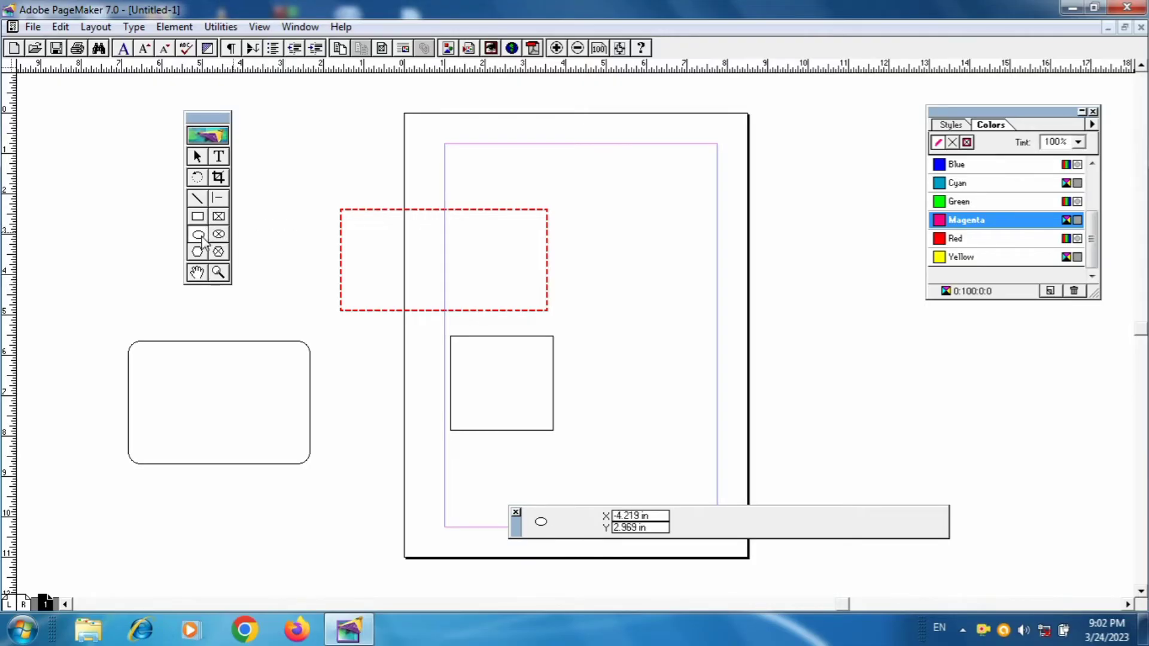
{"action": "double_click", "coordinate": [198, 236]}
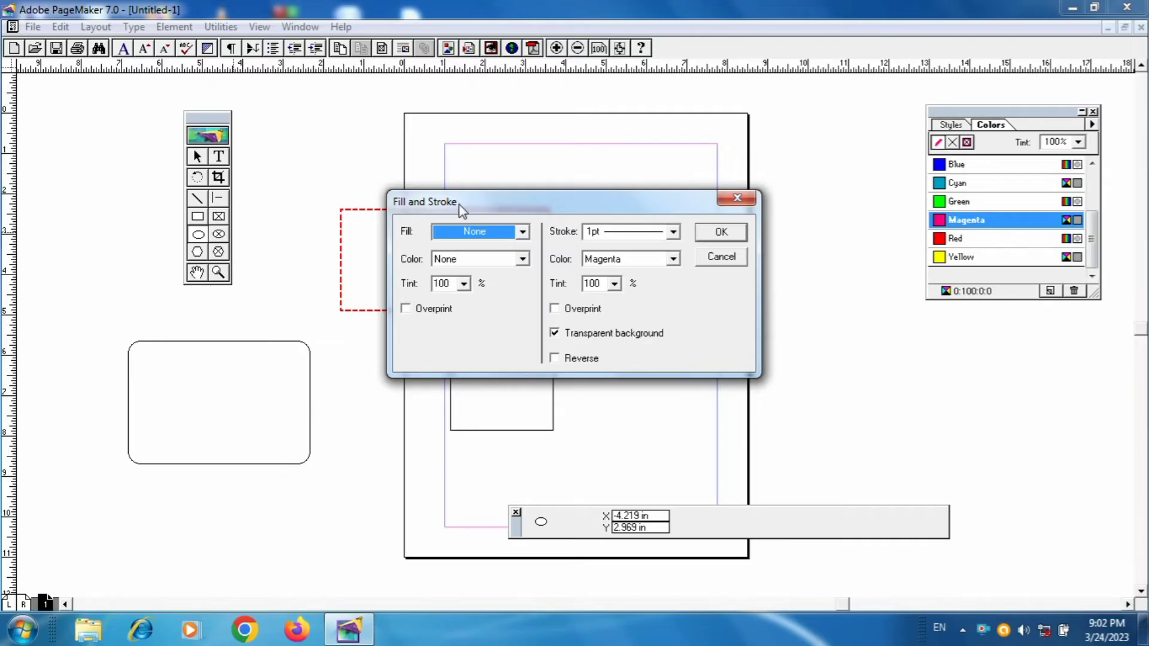
{"action": "left_click", "coordinate": [501, 240]}
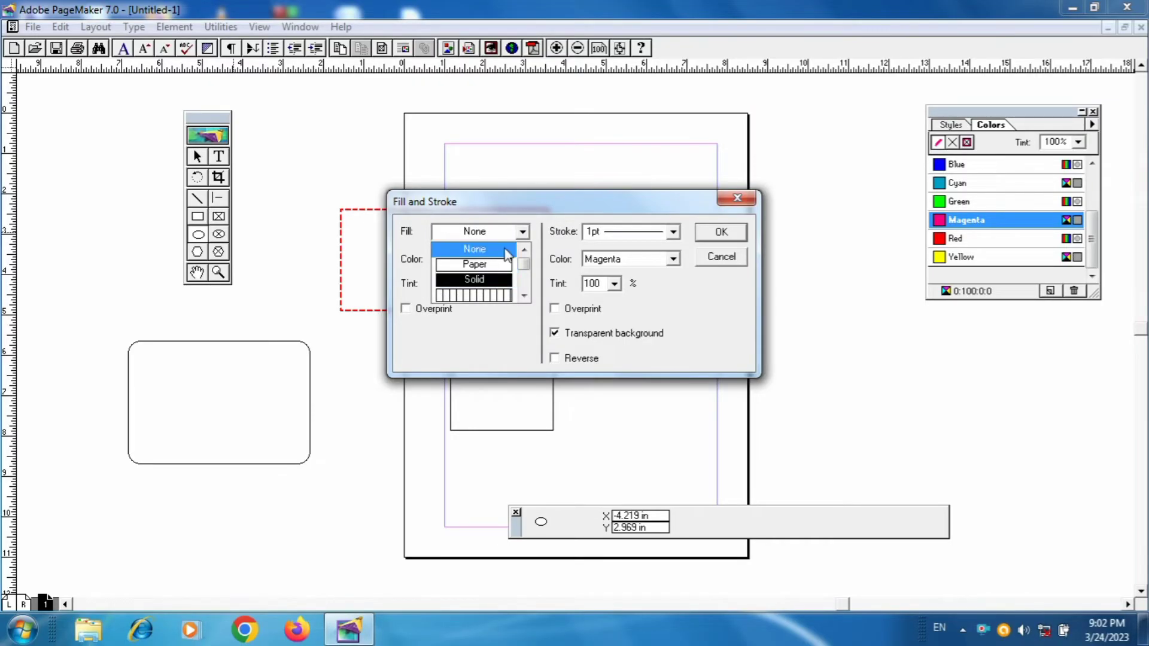
{"action": "left_click", "coordinate": [520, 283]}
{"action": "left_click", "coordinate": [520, 282]}
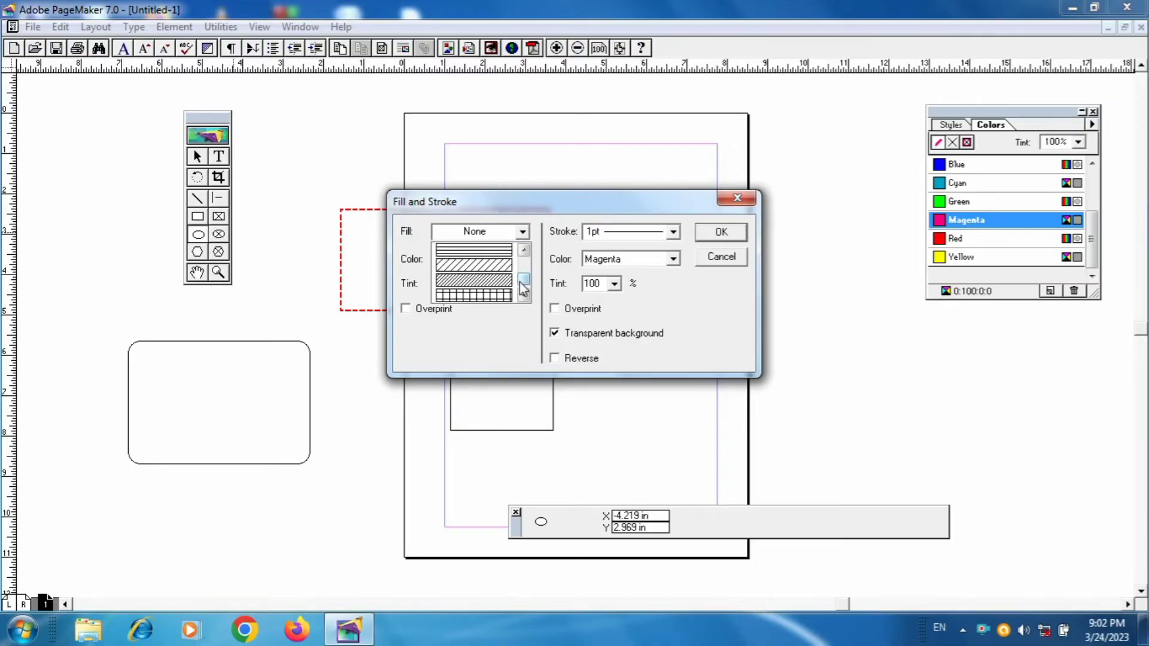
{"action": "mouse_move", "coordinate": [520, 283]}
{"action": "left_mouse_down"}
{"action": "mouse_move", "coordinate": [522, 265]}
{"action": "mouse_move", "coordinate": [539, 290]}
{"action": "left_mouse_up"}
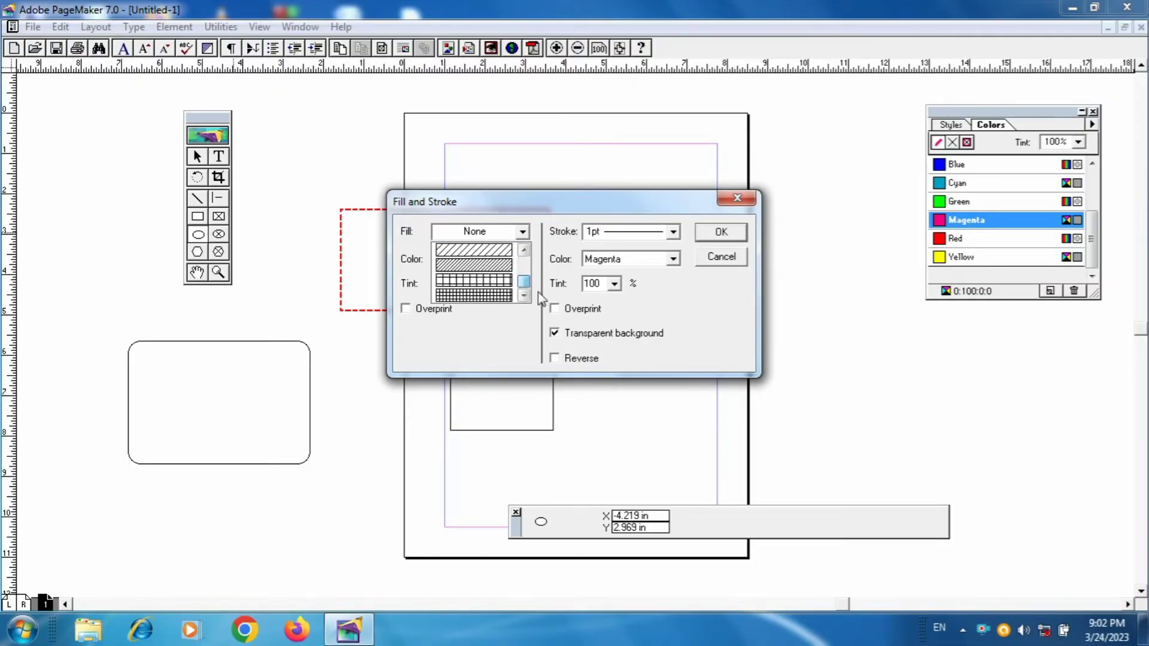
{"action": "left_click", "coordinate": [500, 273]}
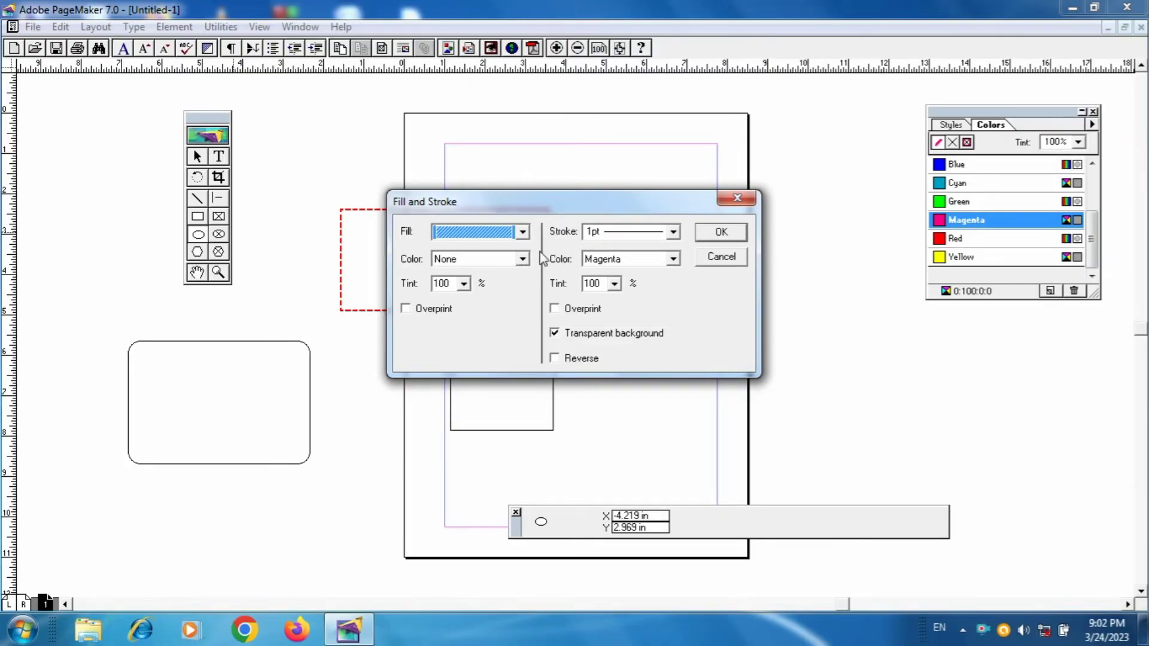
{"action": "left_click", "coordinate": [523, 258]}
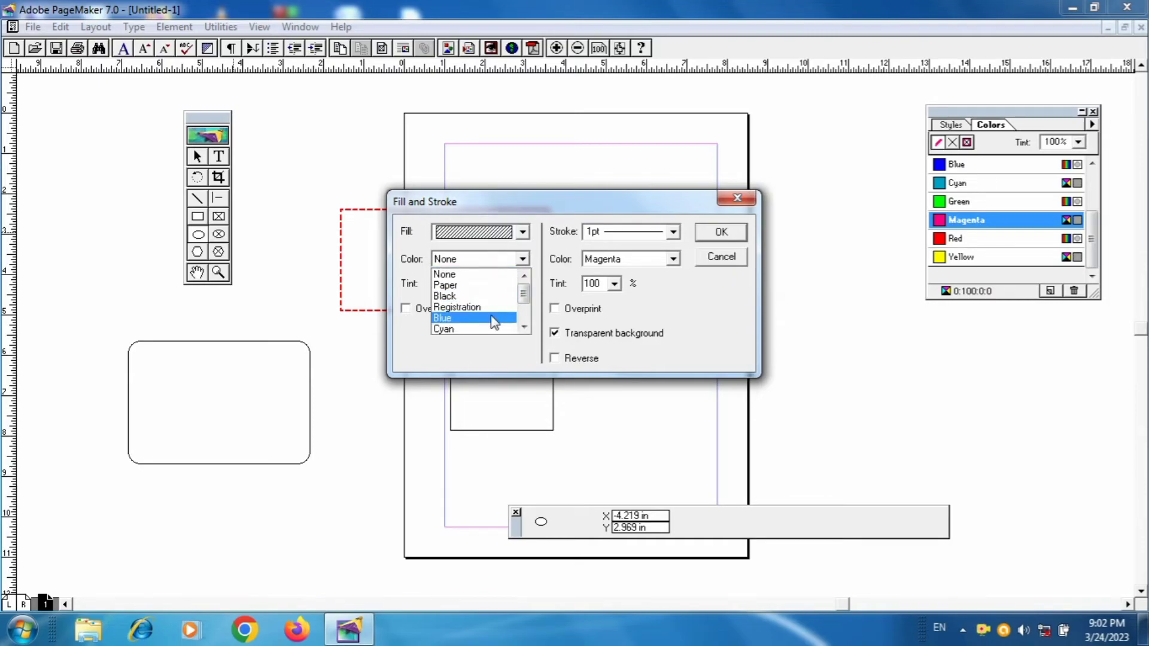
{"action": "left_click", "coordinate": [631, 234]}
Step: Set the default stroke to 4 pt in Green and draw an ellipse about 5.09 × 4.66 in across the page's right edge
{"action": "left_click", "coordinate": [632, 235]}
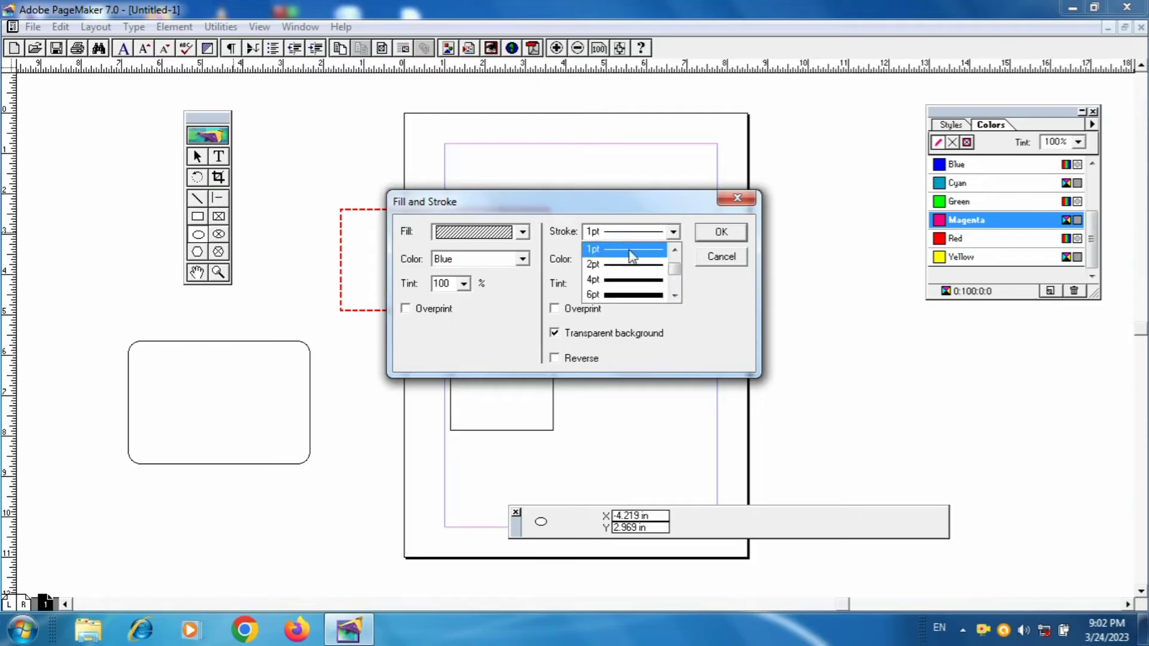
{"action": "left_click", "coordinate": [632, 280]}
{"action": "left_click", "coordinate": [622, 263]}
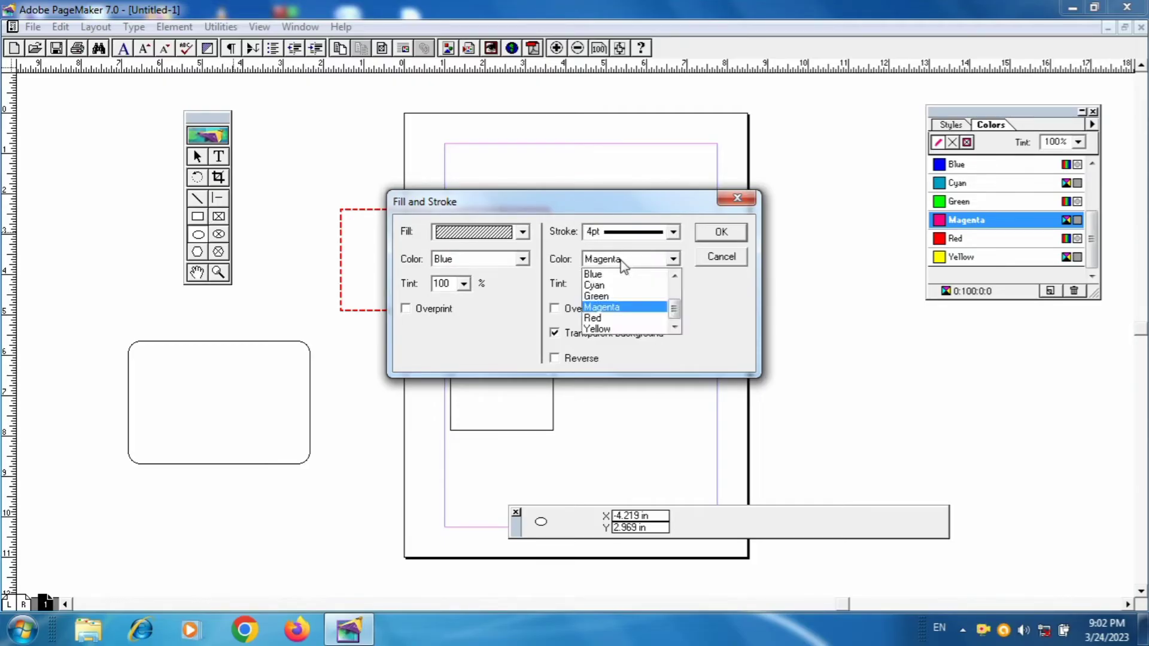
{"action": "left_click", "coordinate": [610, 296]}
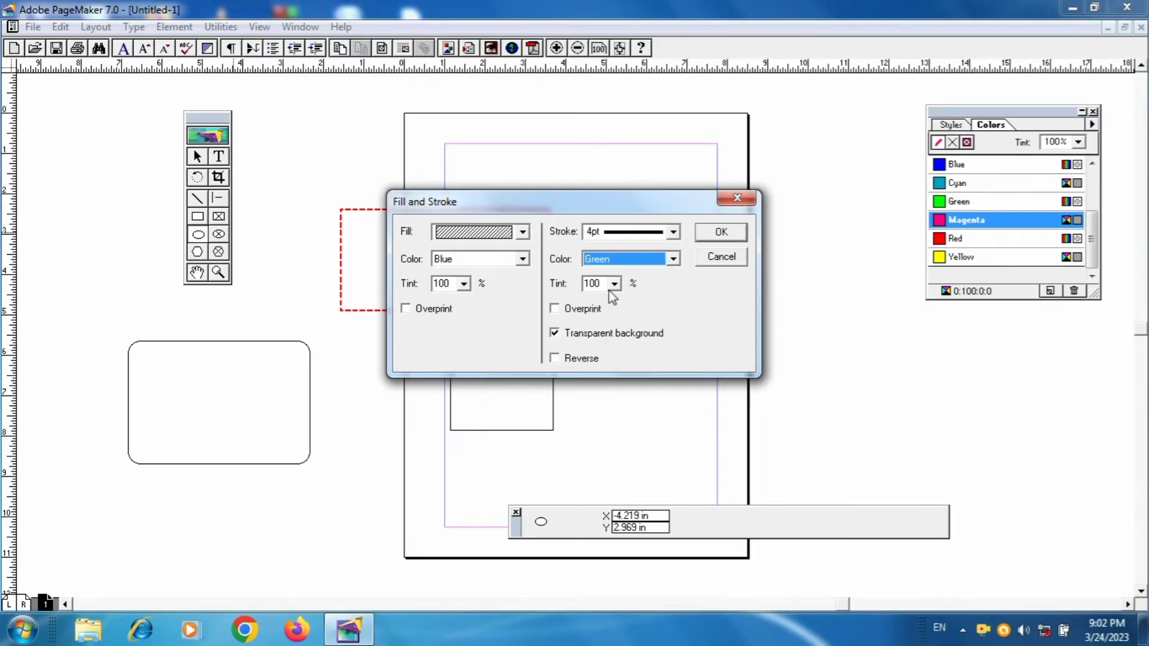
{"action": "left_click", "coordinate": [721, 232]}
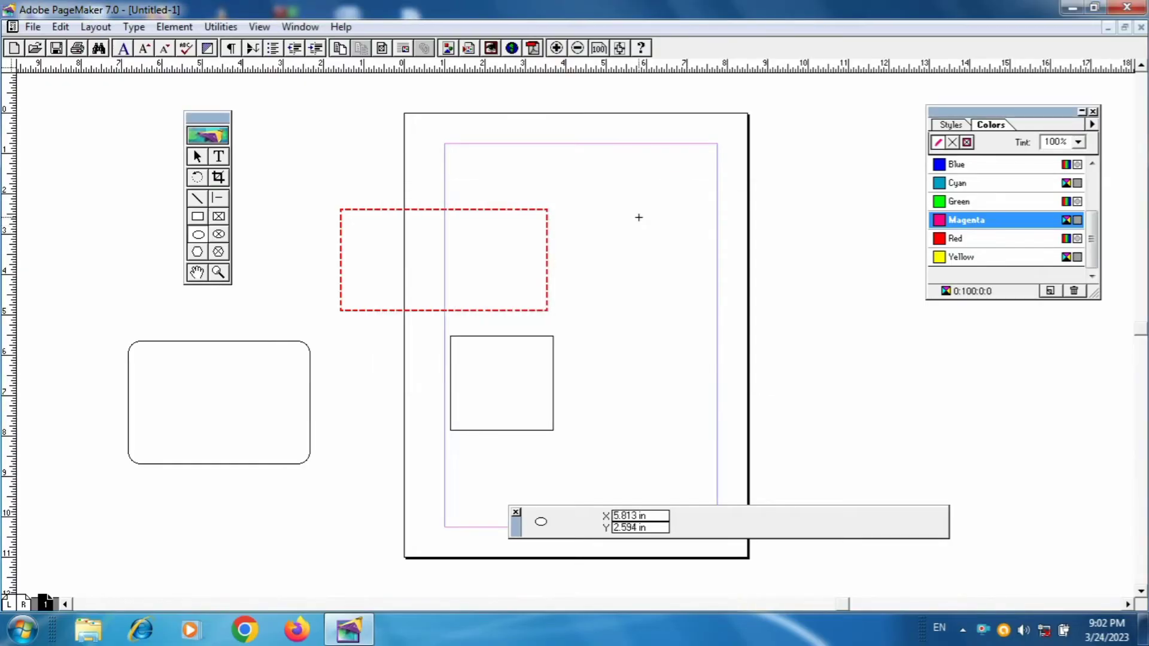
{"action": "left_click_drag", "start_coordinate": [584, 195], "coordinate": [790, 384]}
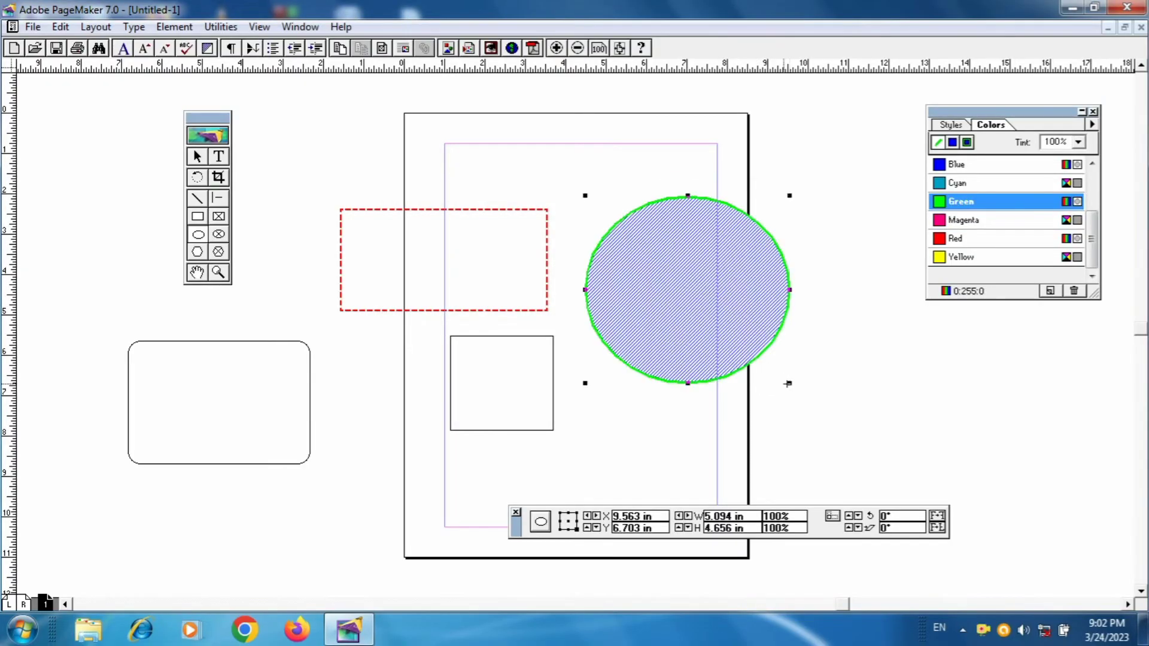
{"action": "left_click", "coordinate": [682, 441]}
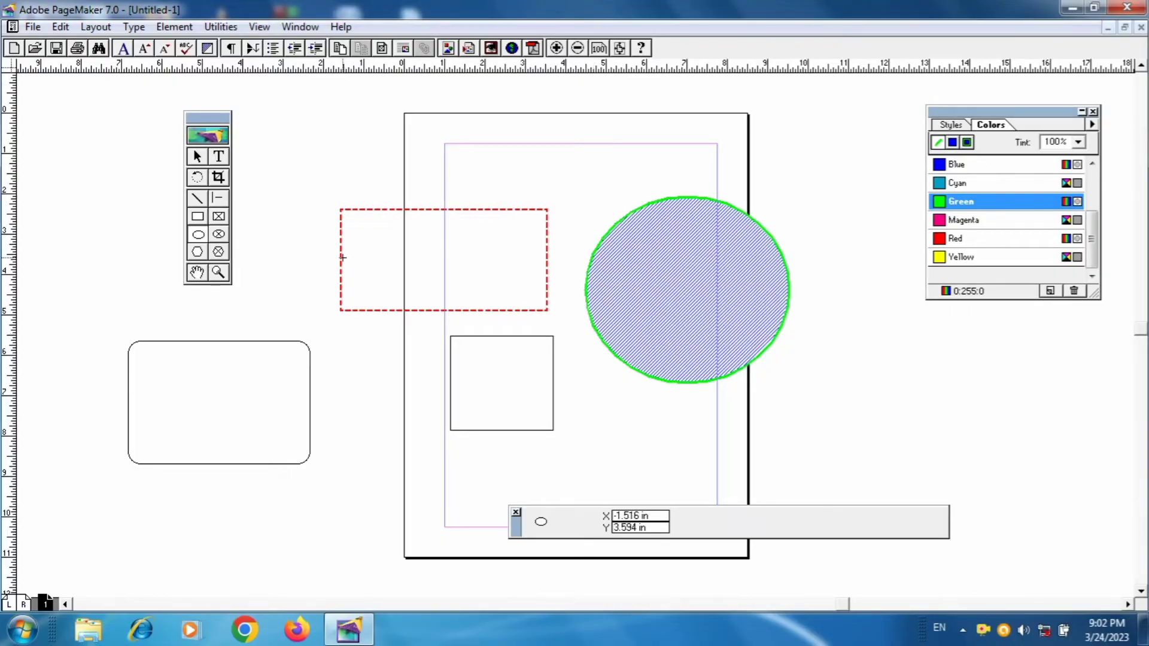
Step: Reset the Ellipse tool's default fill and fill color to None
{"action": "double_click", "coordinate": [200, 234]}
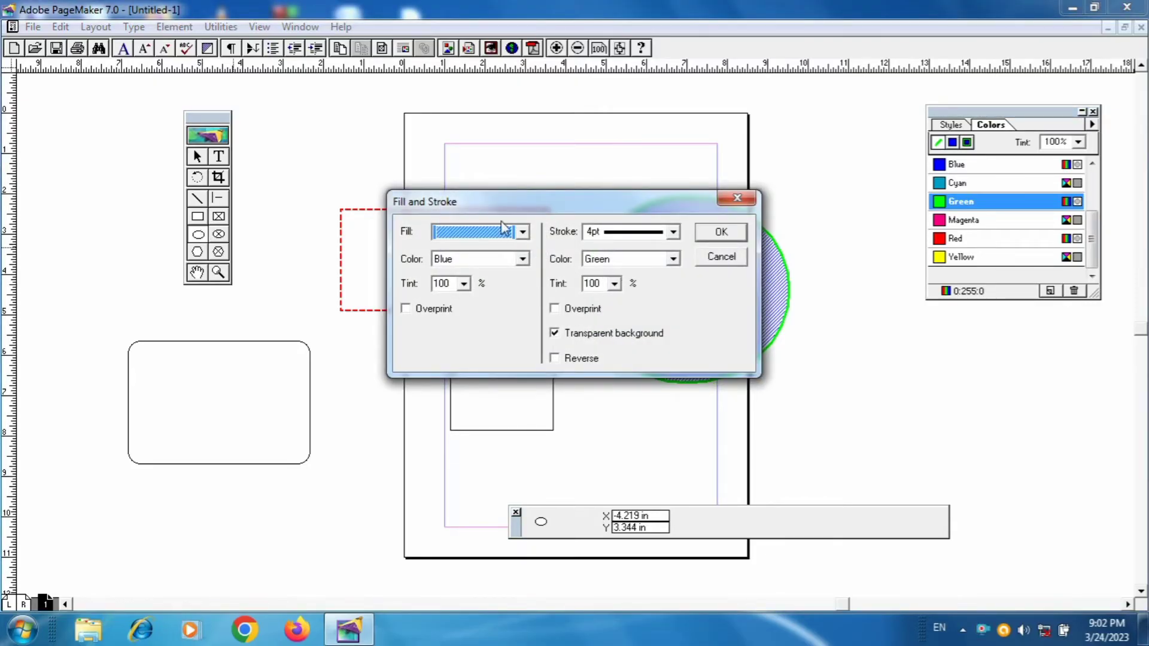
{"action": "left_click", "coordinate": [523, 231]}
{"action": "scroll", "coordinate": [526, 266], "scroll_direction": "up", "scroll_amount": 3}
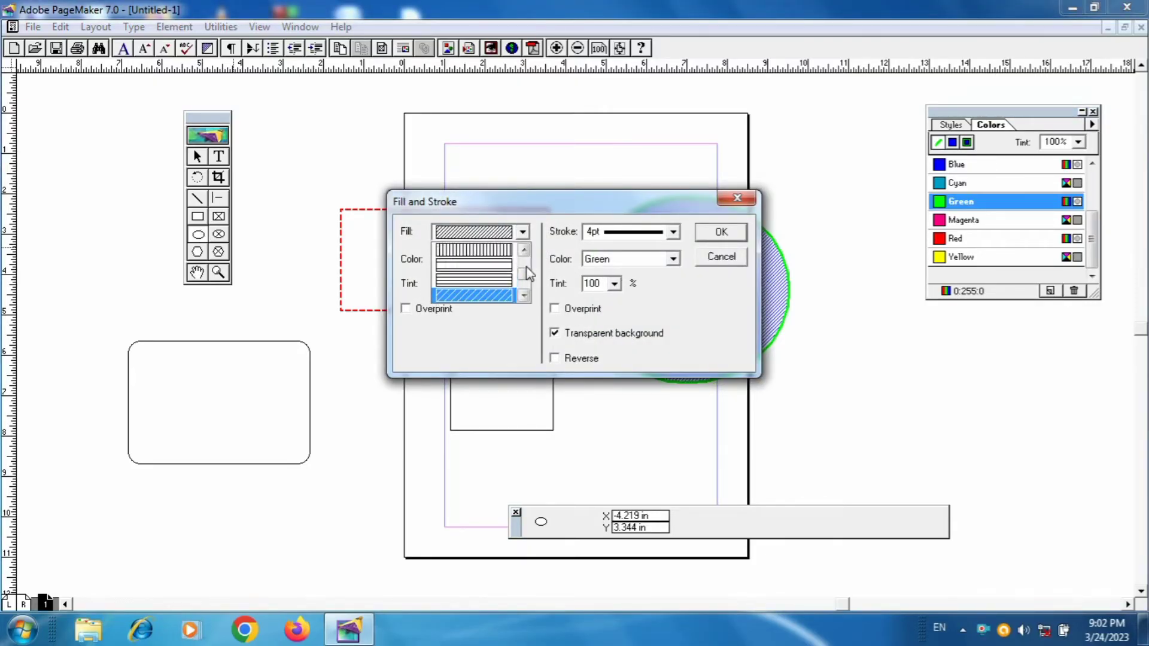
{"action": "left_click", "coordinate": [472, 253]}
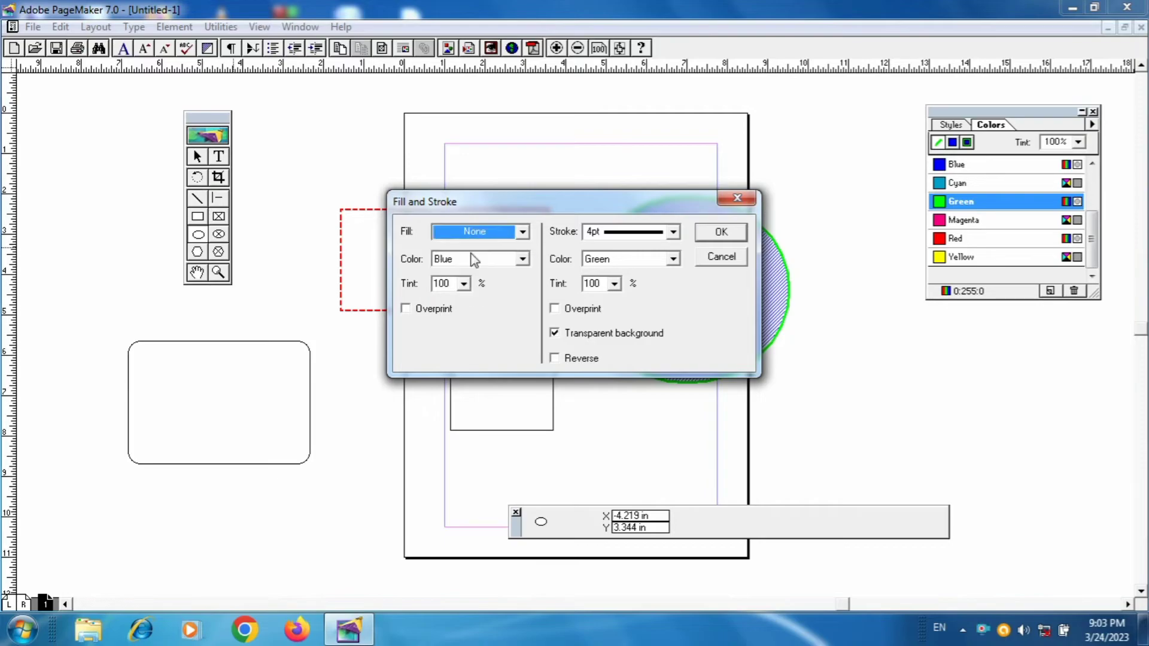
{"action": "left_click", "coordinate": [473, 259]}
{"action": "scroll", "coordinate": [526, 292], "scroll_direction": "up", "scroll_amount": 2}
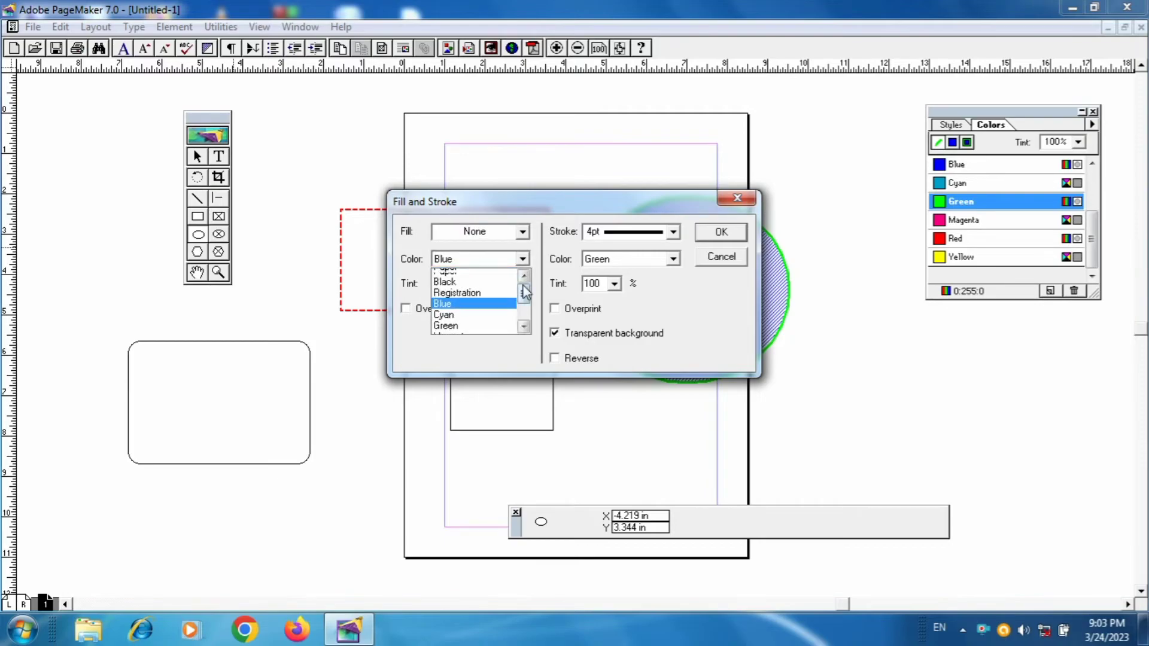
{"action": "left_click", "coordinate": [481, 275]}
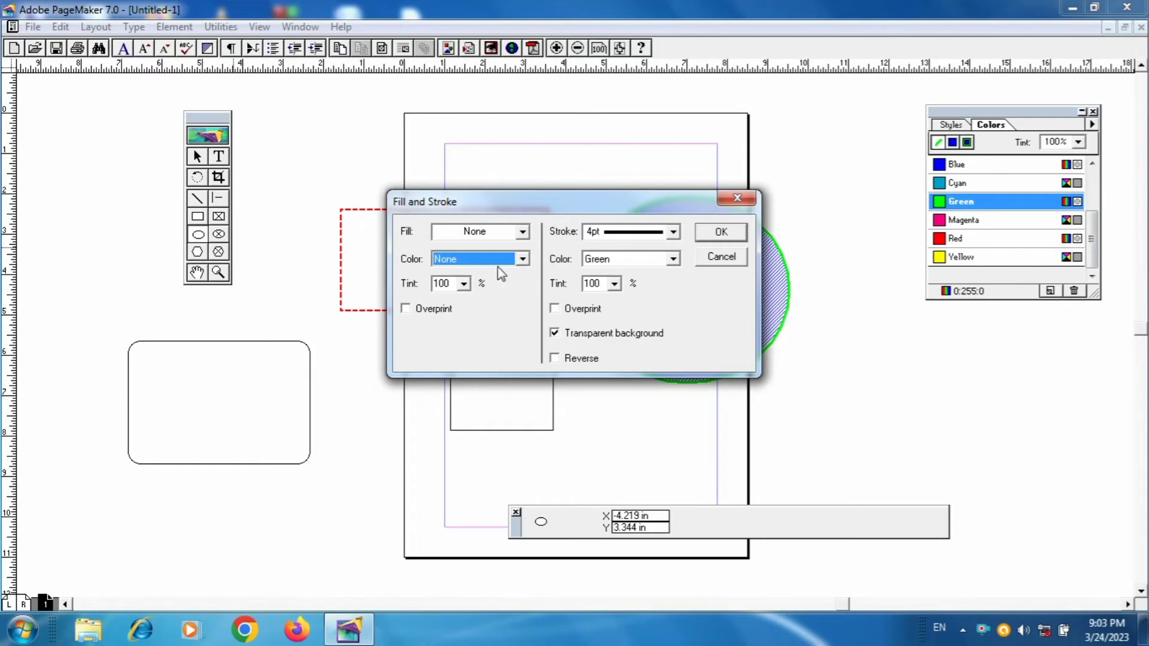
Step: Set the Ellipse tool's default stroke to None and its stroke color to Black
{"action": "left_click", "coordinate": [623, 233]}
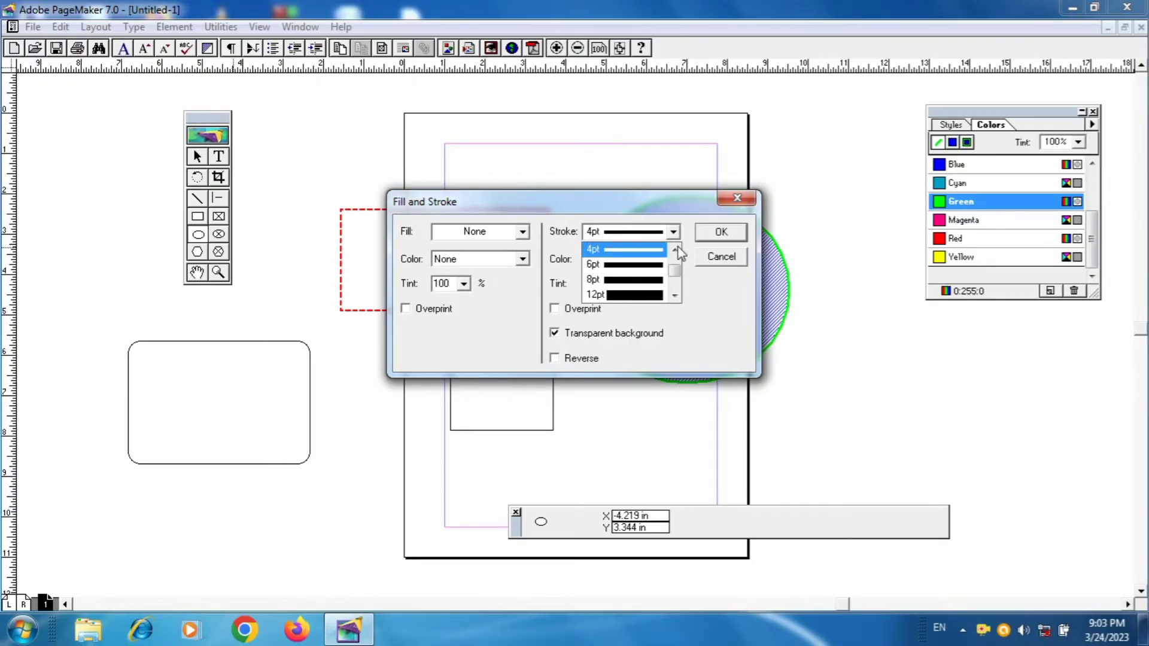
{"action": "scroll", "coordinate": [675, 250], "scroll_direction": "up", "scroll_amount": 2}
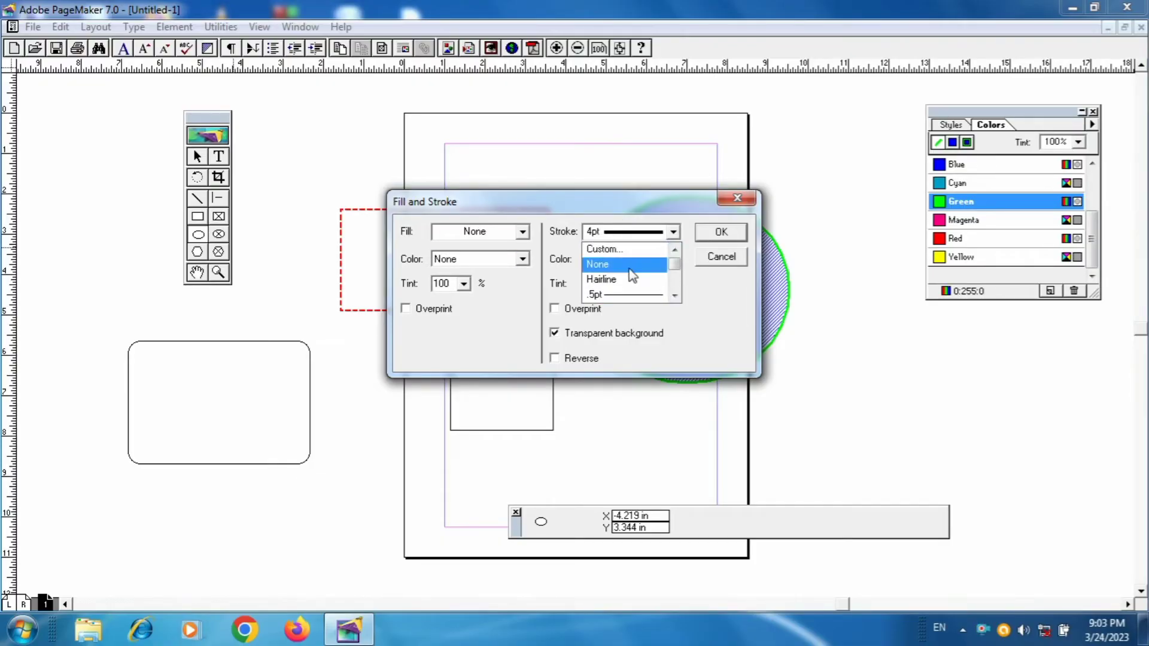
{"action": "left_click", "coordinate": [638, 266]}
{"action": "left_click", "coordinate": [671, 260]}
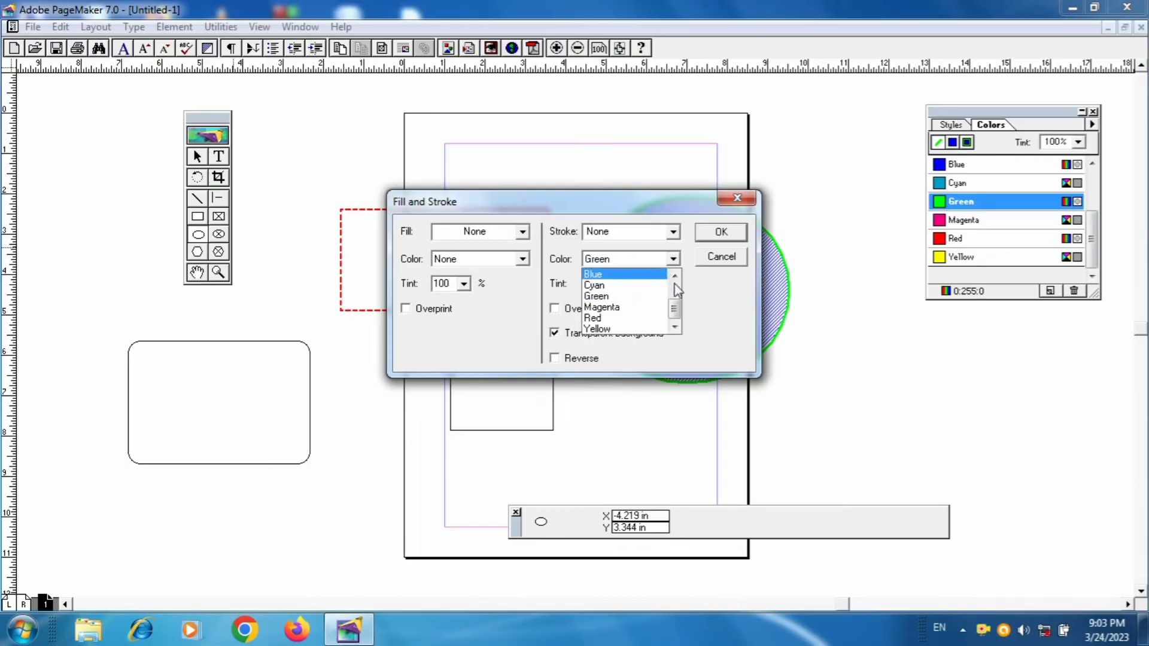
{"action": "scroll", "coordinate": [673, 289], "scroll_direction": "up", "scroll_amount": 2}
{"action": "left_click", "coordinate": [623, 295]}
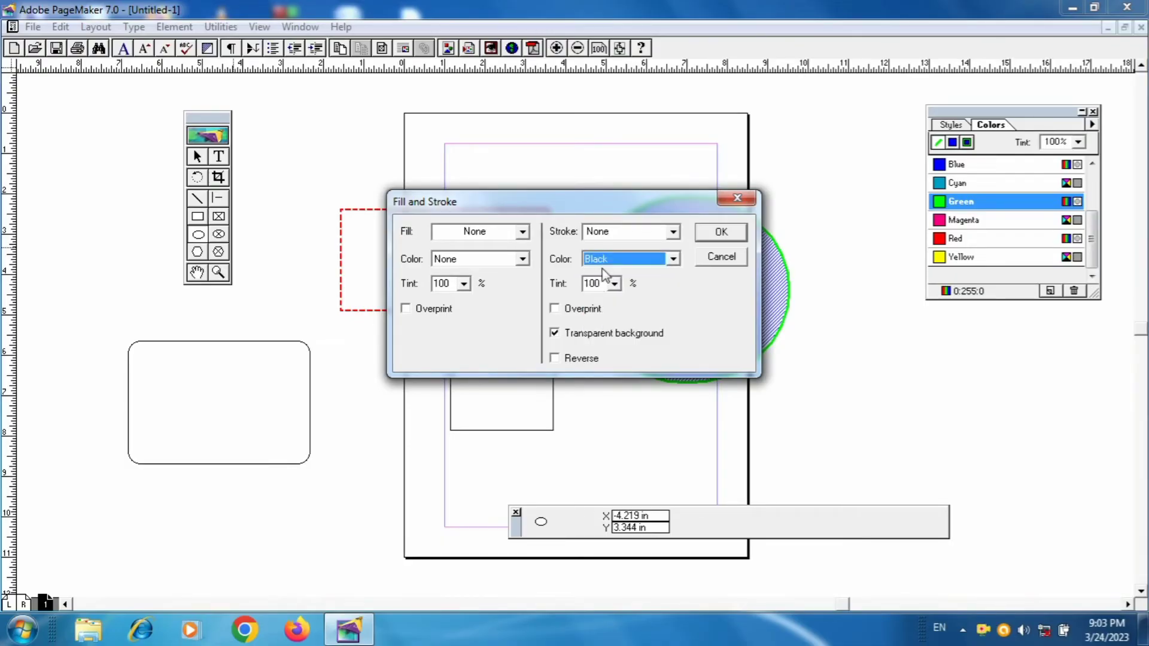
{"action": "left_click", "coordinate": [719, 233]}
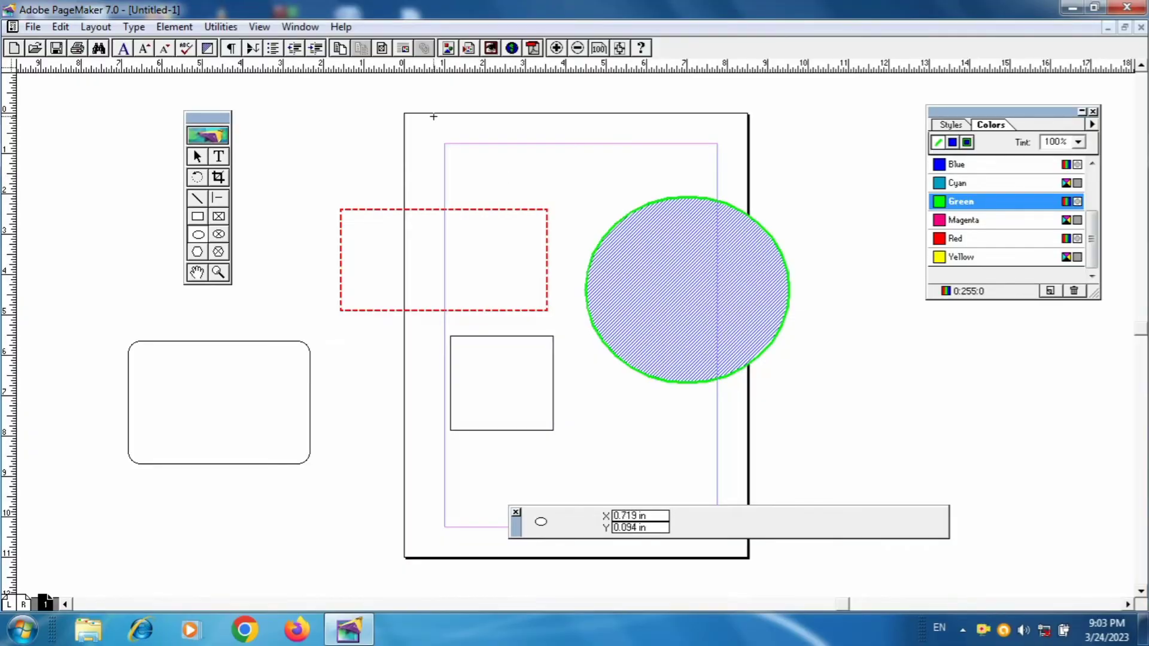
Step: Draw an ellipse about 4.25 × 2.33 in at the top of the page and color its stroke Black
{"action": "left_click_drag", "start_coordinate": [433, 116], "coordinate": [605, 211]}
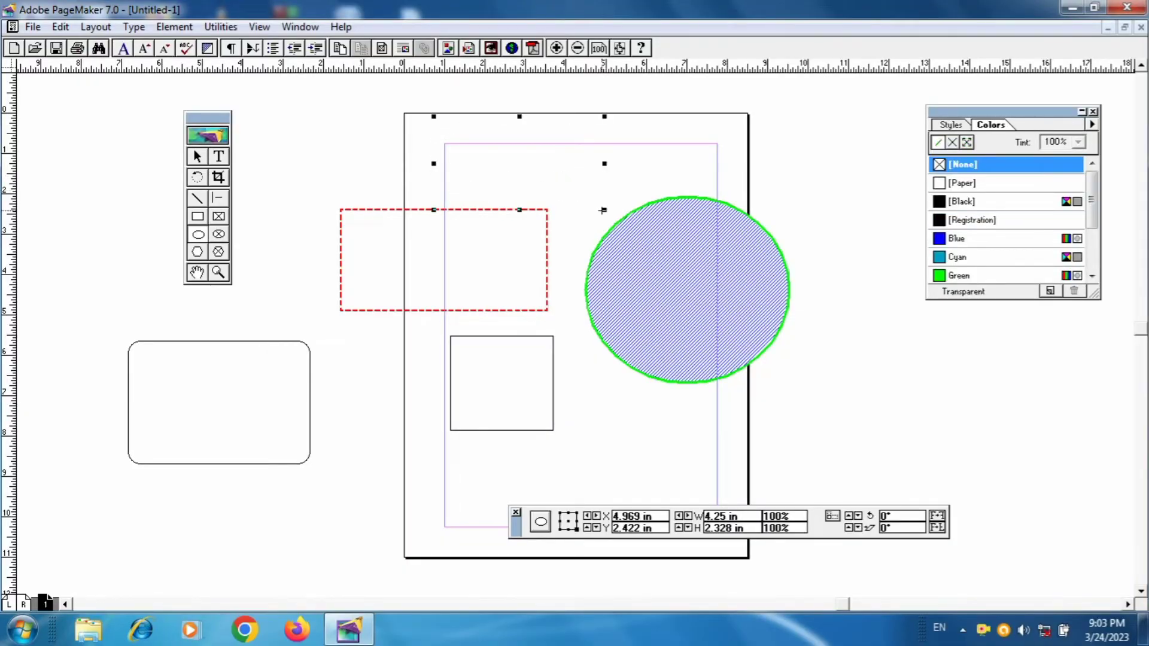
{"action": "left_click", "coordinate": [952, 202]}
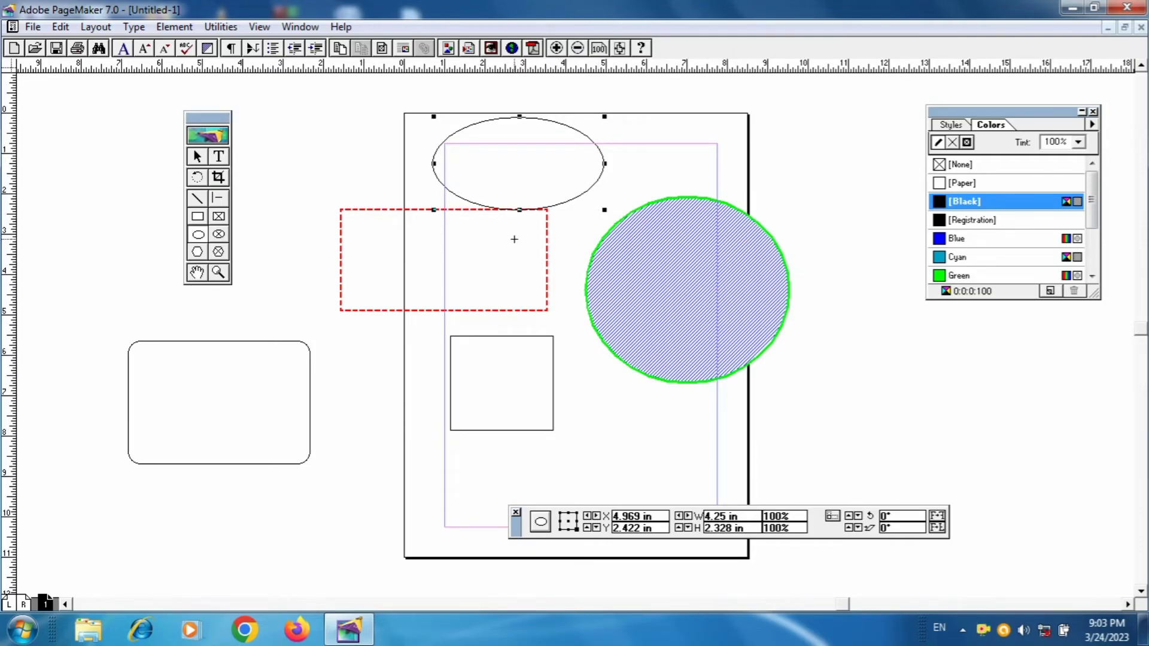
Step: Delete all objects and draw a black-stroked hexagon about 4.33 × 3.53 in on the upper part of the page with the Polygon tool
{"action": "key", "text": "ctrl+a"}
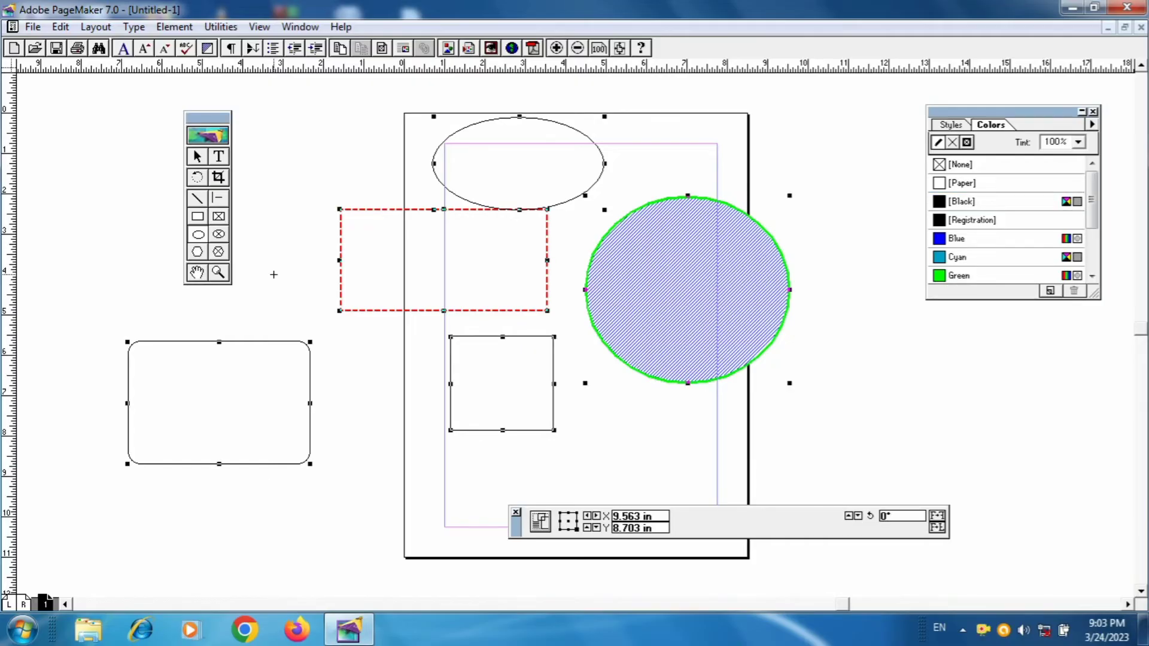
{"action": "key", "text": "Delete"}
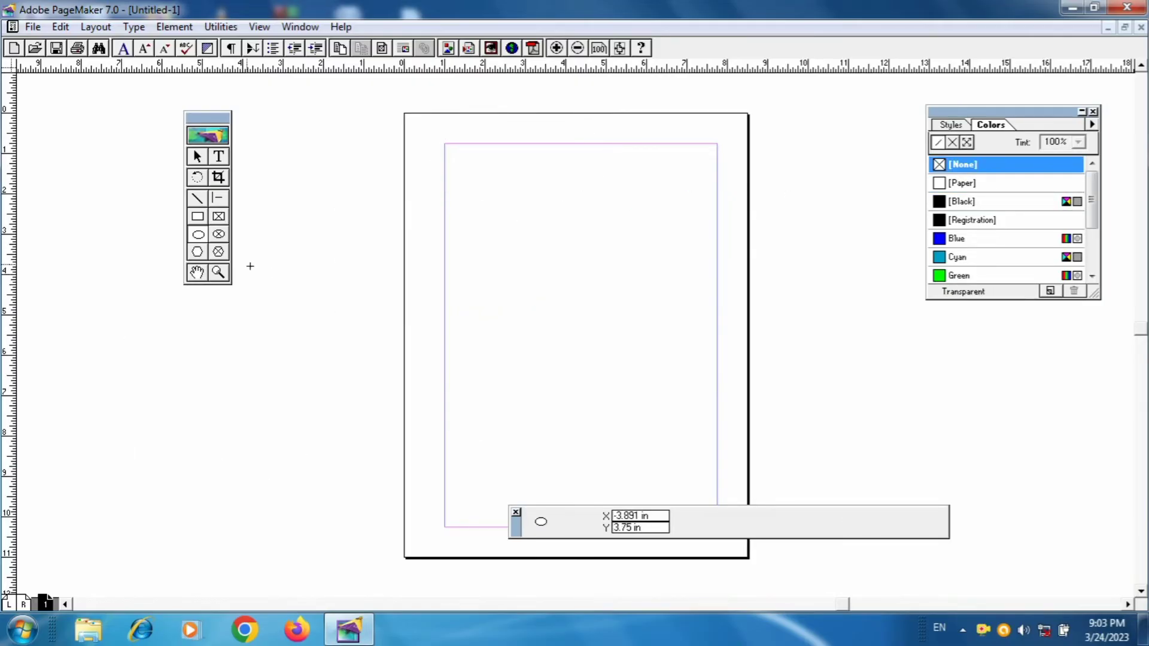
{"action": "left_click", "coordinate": [201, 256]}
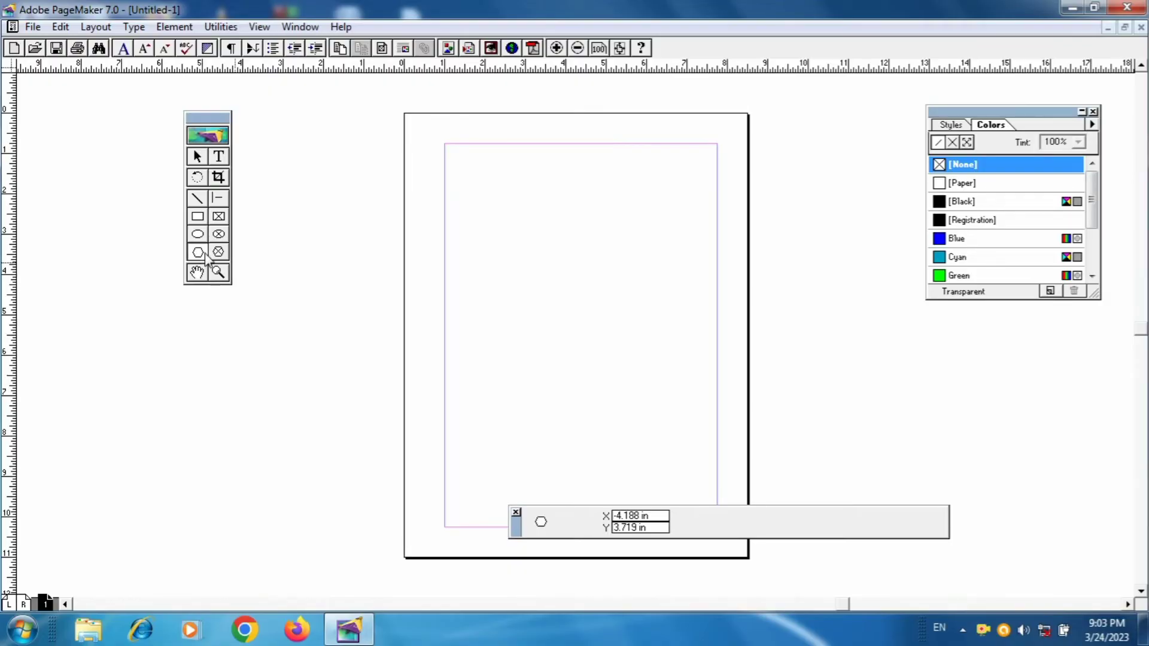
{"action": "key", "text": "shift+F6"}
{"action": "left_click", "coordinate": [972, 206]}
{"action": "left_click_drag", "start_coordinate": [485, 213], "coordinate": [642, 351]}
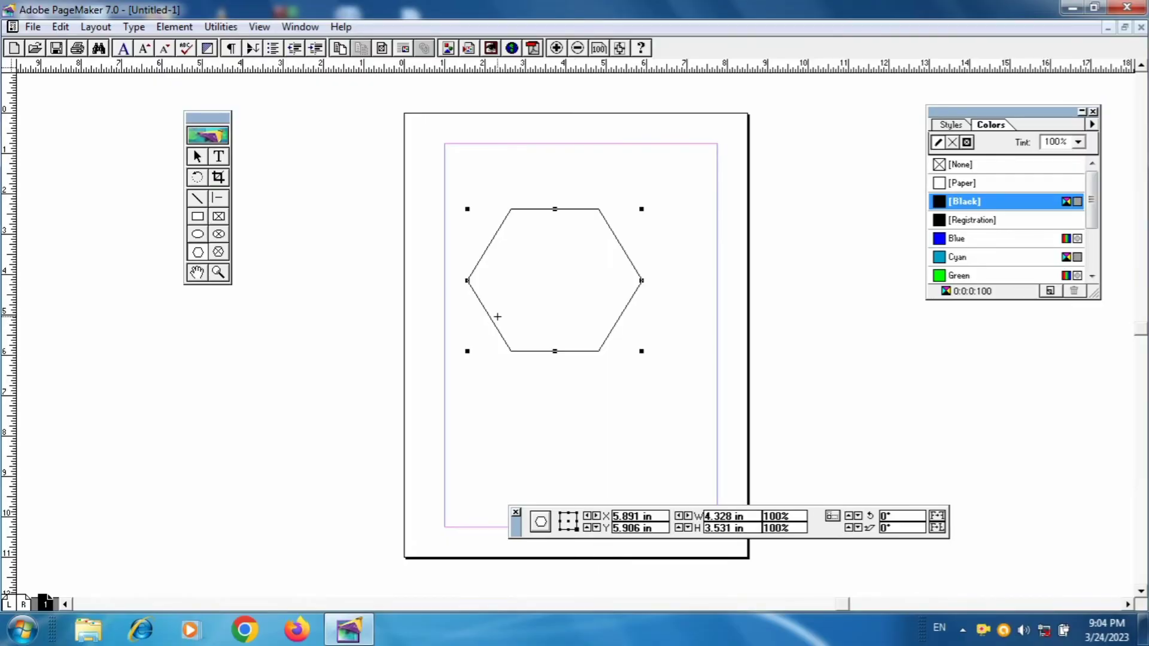
Step: Set the Polygon tool to 7 sides and draw a heptagon about 4.5 × 3.95 in beside the hexagon
{"action": "double_click", "coordinate": [196, 254]}
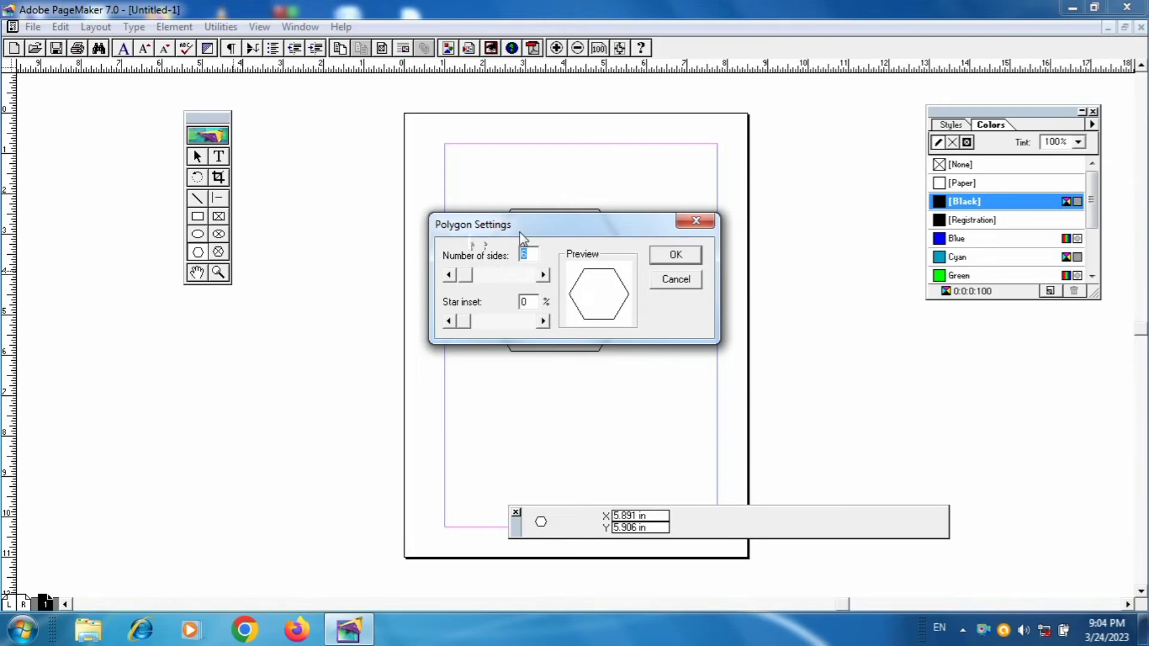
{"action": "left_click", "coordinate": [541, 275]}
{"action": "left_click", "coordinate": [542, 274]}
{"action": "left_click", "coordinate": [542, 274]}
{"action": "left_click", "coordinate": [542, 274]}
{"action": "left_click", "coordinate": [542, 274]}
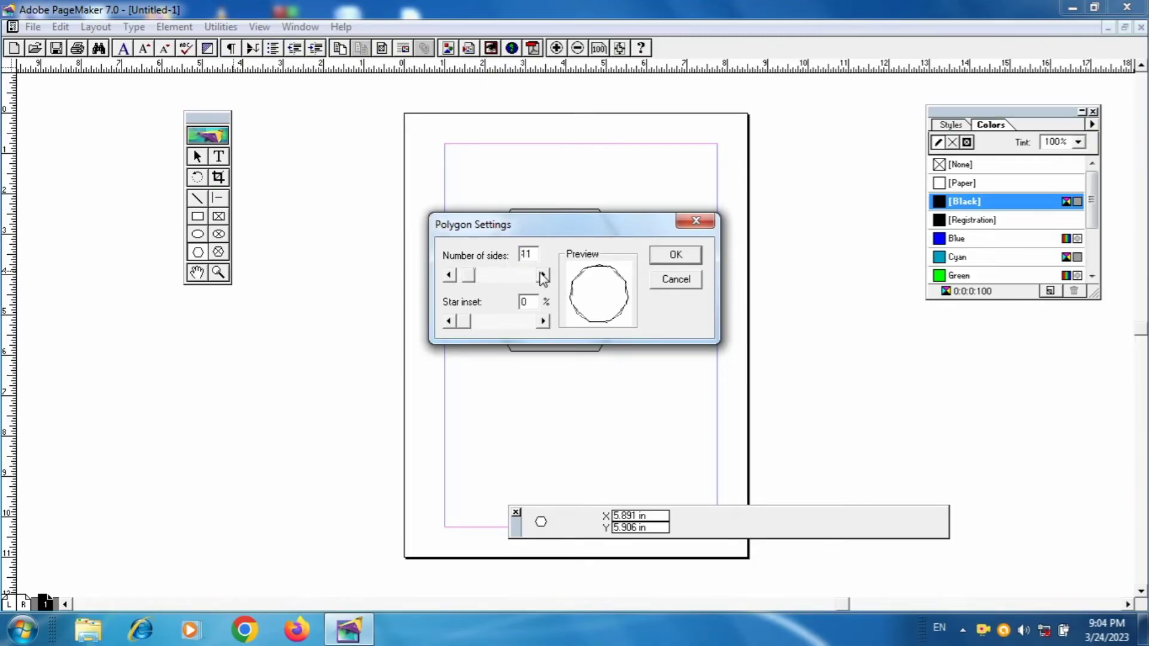
{"action": "left_click", "coordinate": [450, 275]}
{"action": "left_click", "coordinate": [450, 275]}
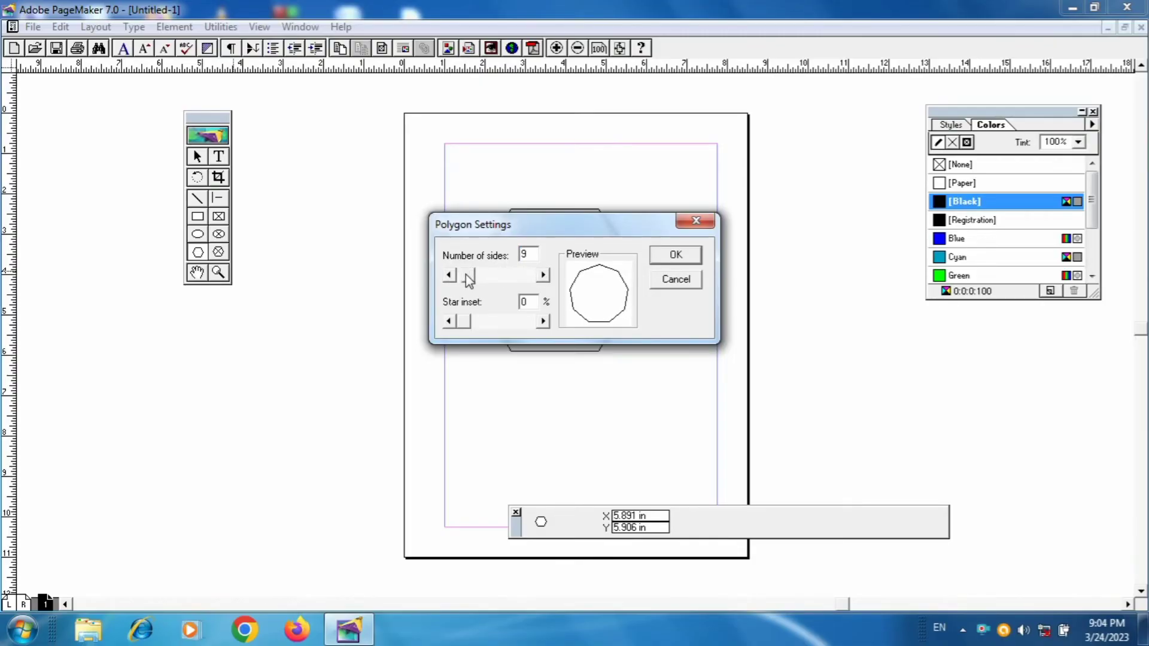
{"action": "mouse_move", "coordinate": [464, 274]}
{"action": "left_mouse_down"}
{"action": "mouse_move", "coordinate": [539, 276]}
{"action": "mouse_move", "coordinate": [468, 285]}
{"action": "left_mouse_up"}
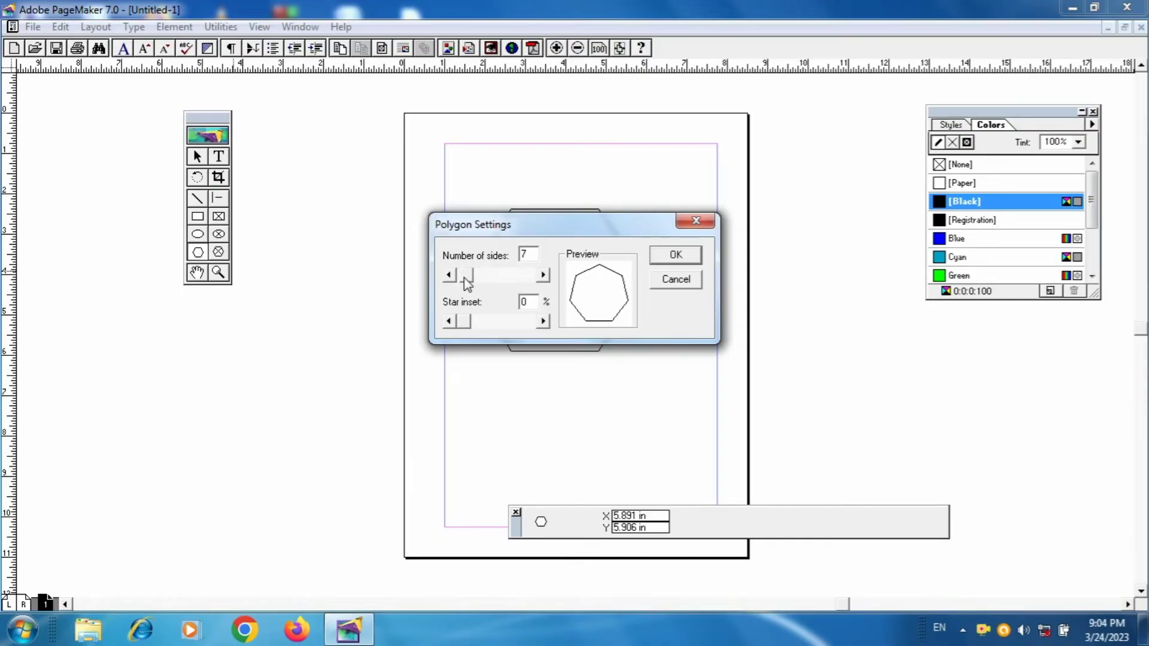
{"action": "left_click", "coordinate": [675, 258]}
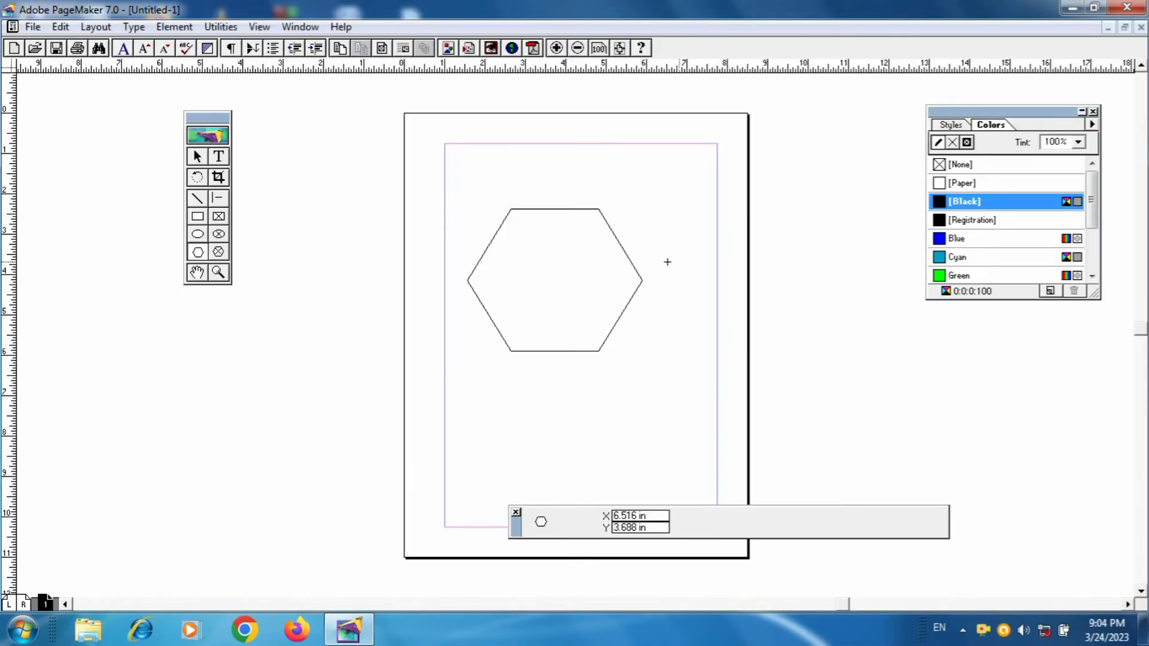
{"action": "left_click_drag", "start_coordinate": [655, 197], "coordinate": [837, 355]}
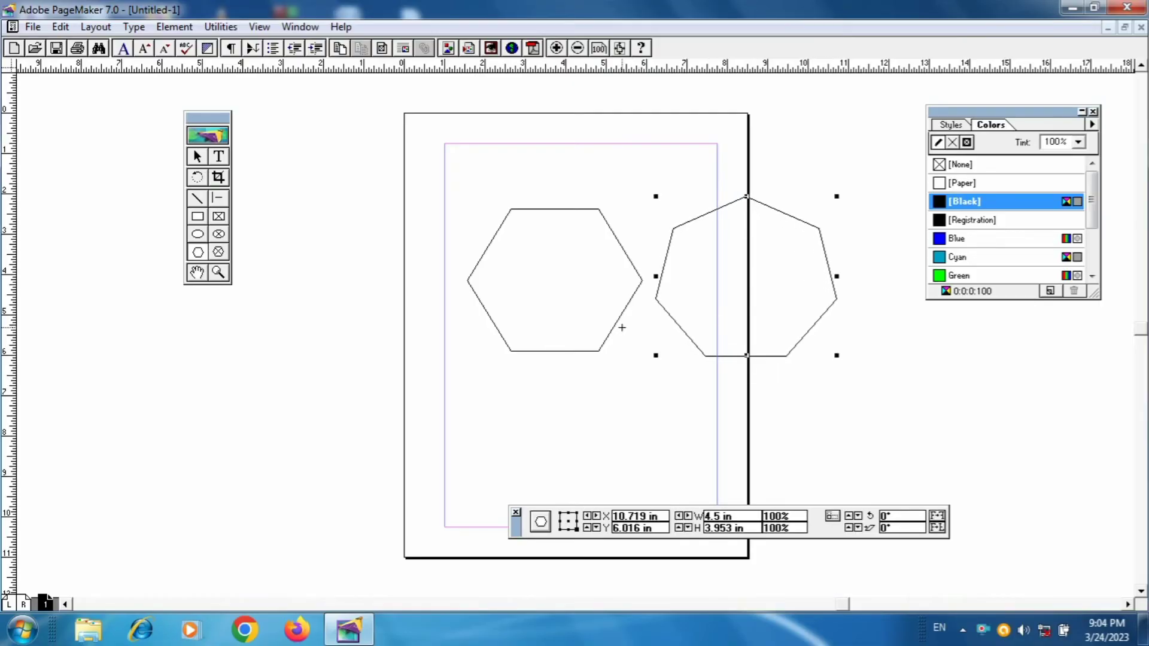
Step: Draw a closed freeform five-sided polygon about 5.13 × 2.66 in overlapping the hexagon's lower part
{"action": "left_click", "coordinate": [592, 420]}
{"action": "left_click_drag", "start_coordinate": [592, 420], "coordinate": [440, 392]}
{"action": "left_click_drag", "start_coordinate": [439, 391], "coordinate": [440, 394]}
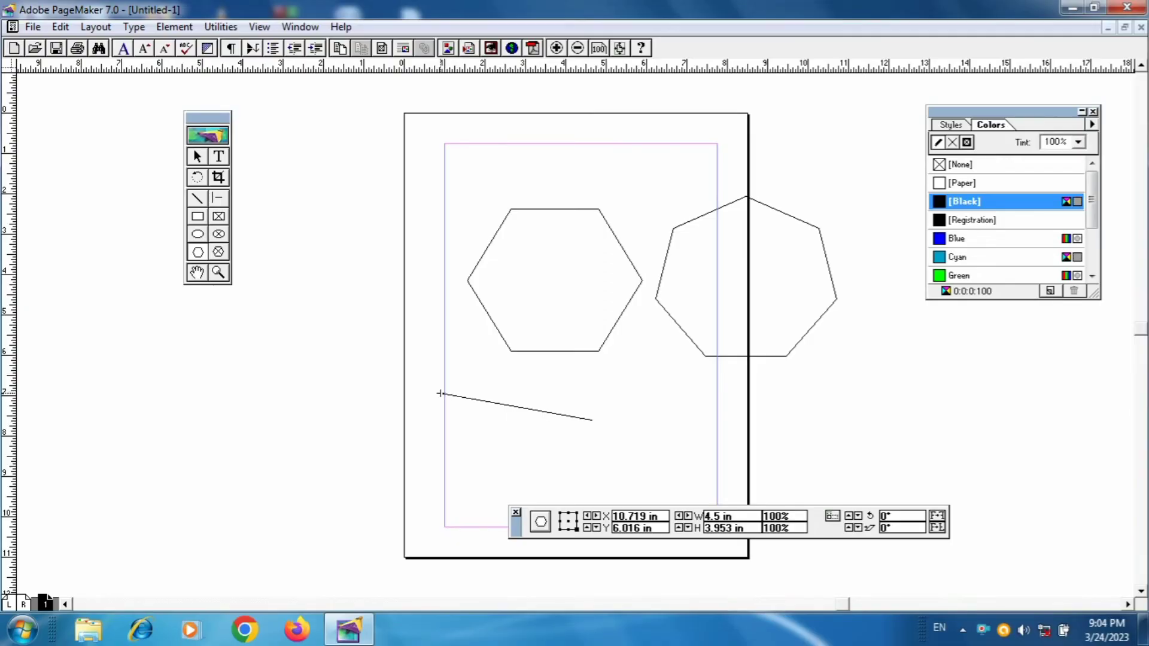
{"action": "mouse_move", "coordinate": [440, 393]}
{"action": "left_mouse_down"}
{"action": "mouse_move", "coordinate": [497, 314]}
{"action": "mouse_move", "coordinate": [568, 384]}
{"action": "mouse_move", "coordinate": [647, 329]}
{"action": "left_mouse_up"}
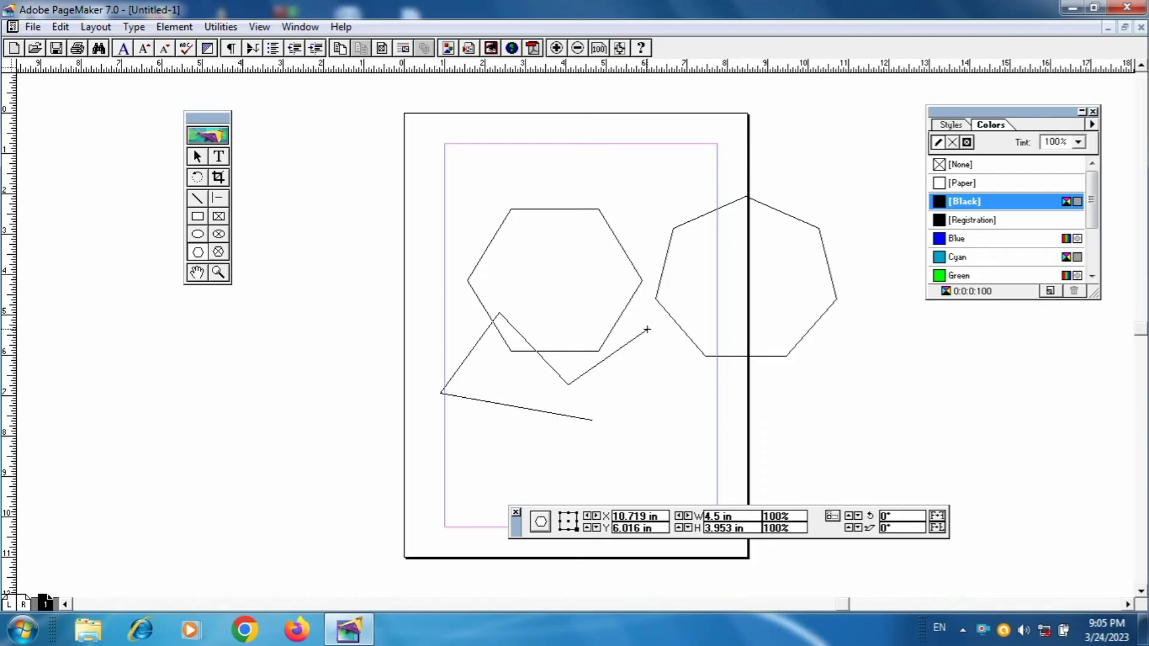
{"action": "left_click", "coordinate": [592, 420]}
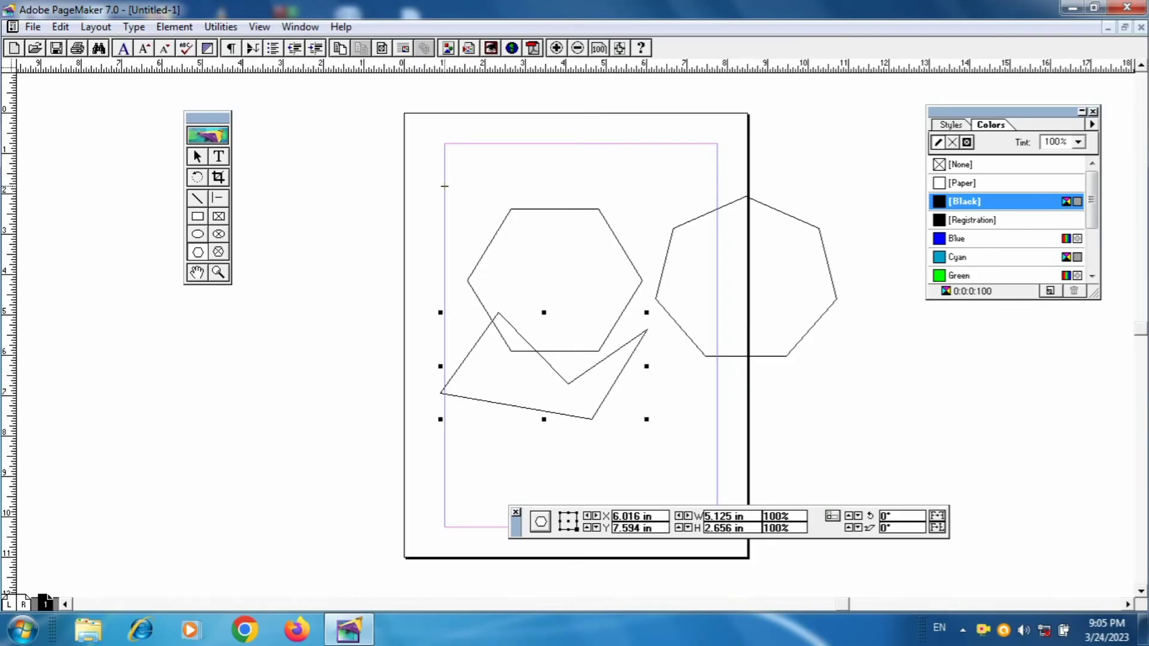
Step: Draw a closed freeform five-sided polygon about 2.88 × 6.08 in on the pasteboard left of the page
{"action": "left_click", "coordinate": [292, 174]}
{"action": "left_click", "coordinate": [316, 309]}
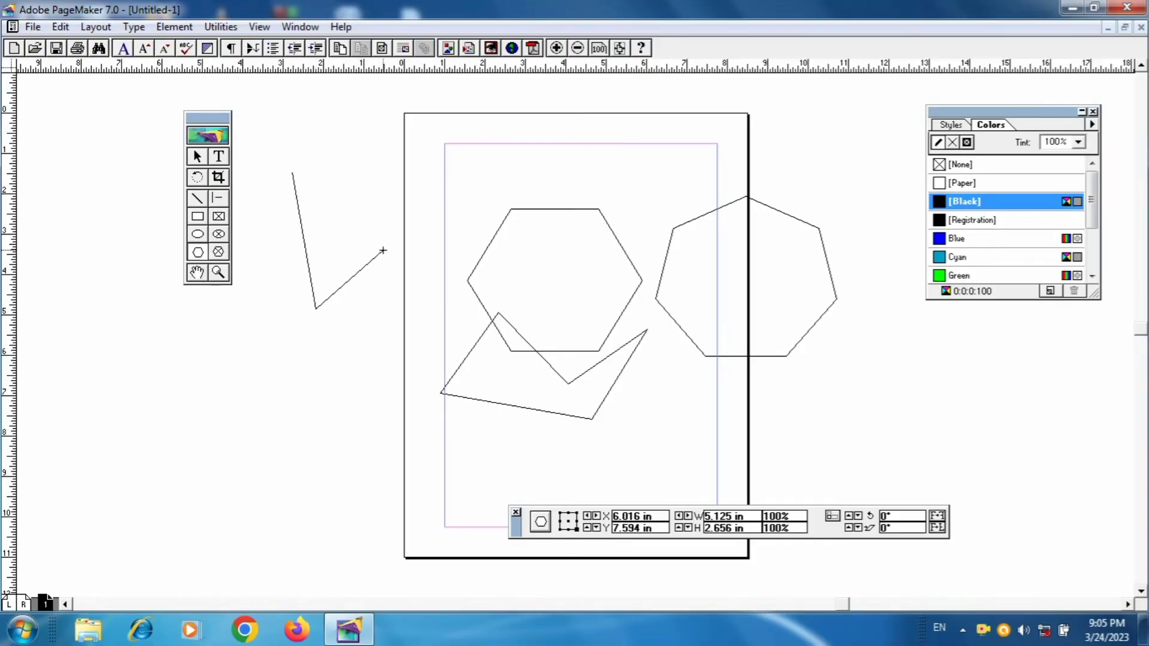
{"action": "left_click", "coordinate": [364, 418]}
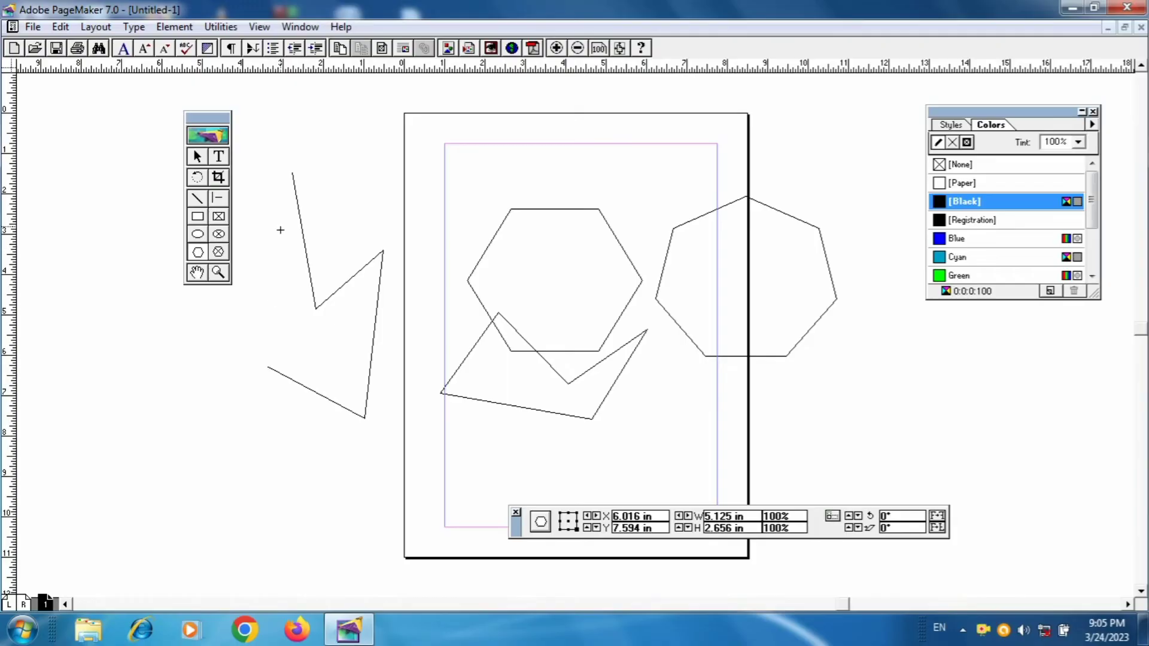
{"action": "left_click", "coordinate": [292, 174]}
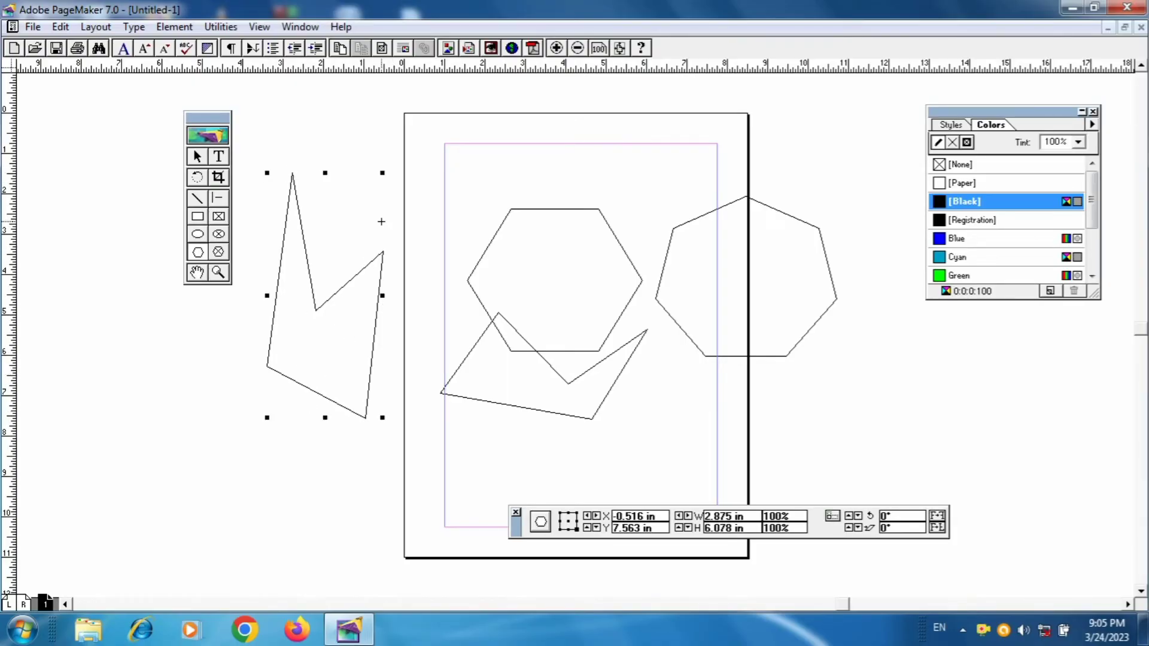
{"action": "left_click", "coordinate": [390, 213]}
{"action": "left_click", "coordinate": [310, 254]}
{"action": "key", "text": "Escape"}
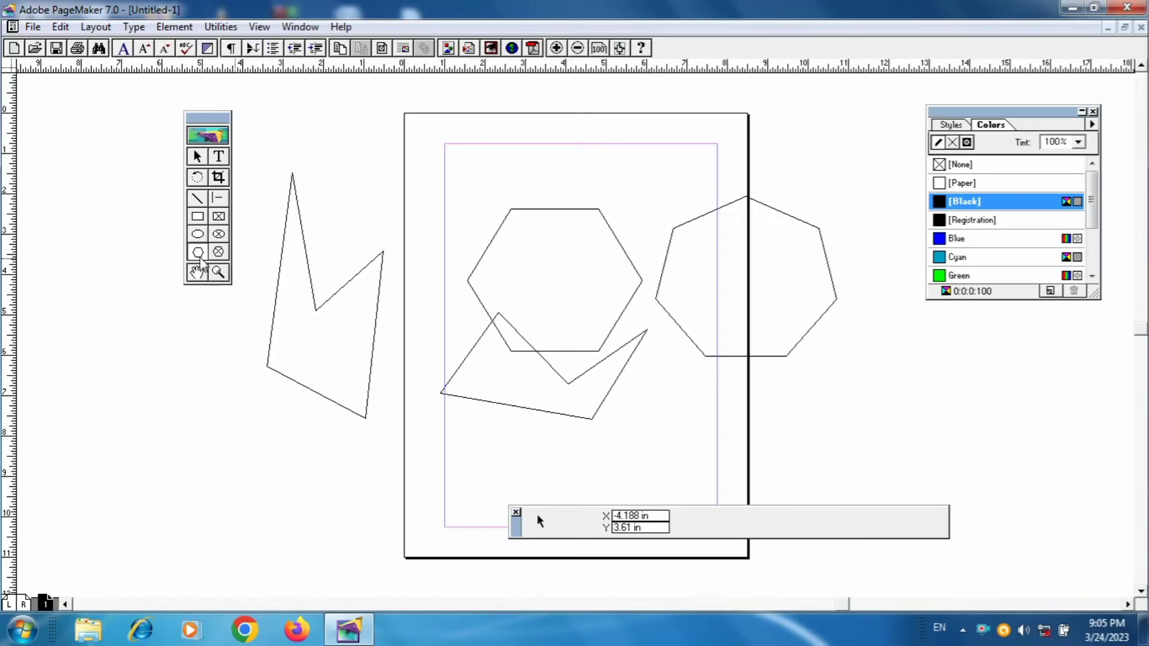
Step: Set the Polygon tool to 15 sides with a star inset of 39%
{"action": "double_click", "coordinate": [200, 254]}
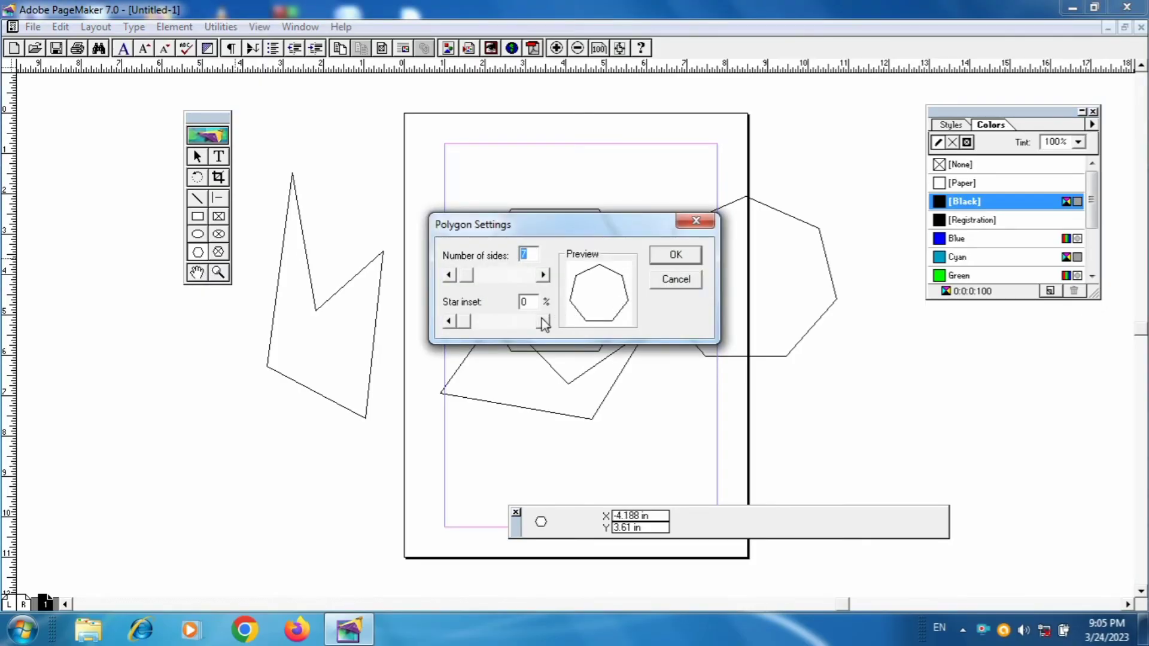
{"action": "left_click_drag", "start_coordinate": [544, 323], "coordinate": [489, 331]}
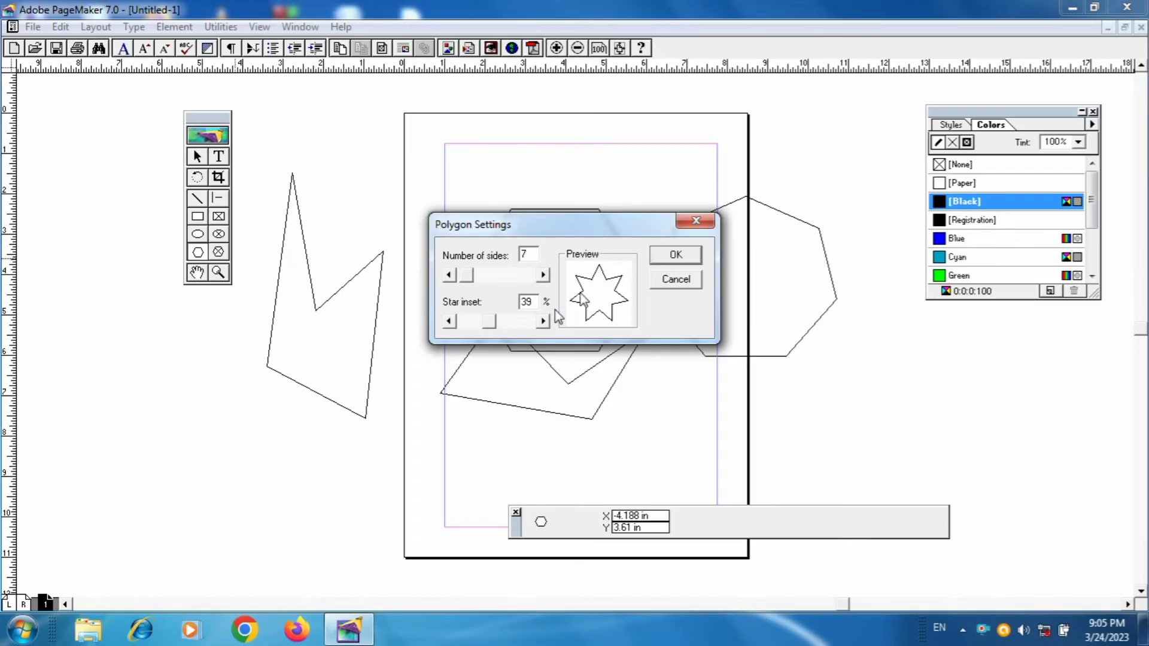
{"action": "left_click", "coordinate": [544, 275]}
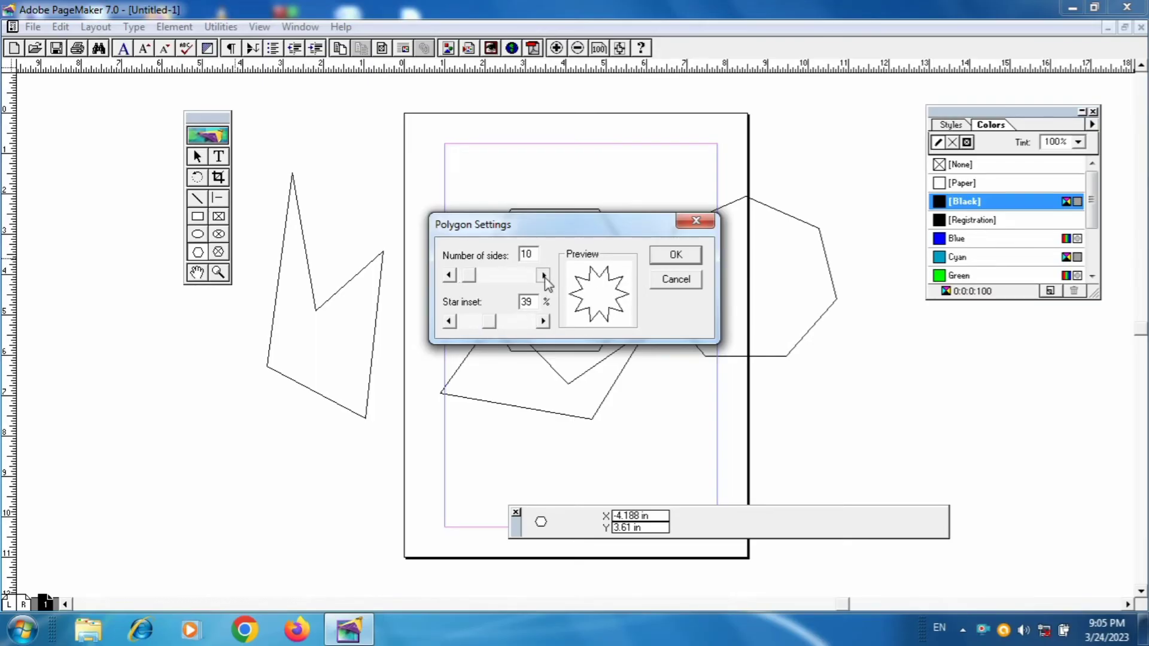
{"action": "left_click", "coordinate": [543, 275]}
{"action": "left_click", "coordinate": [543, 275]}
{"action": "left_click", "coordinate": [543, 275]}
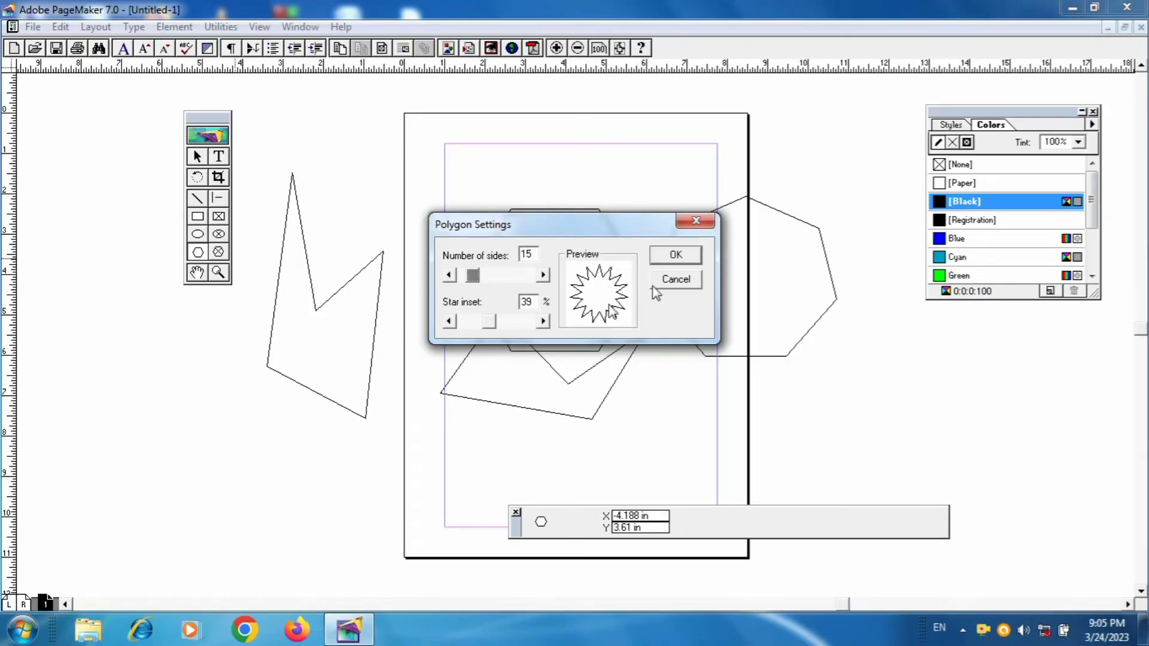
{"action": "left_click", "coordinate": [673, 256]}
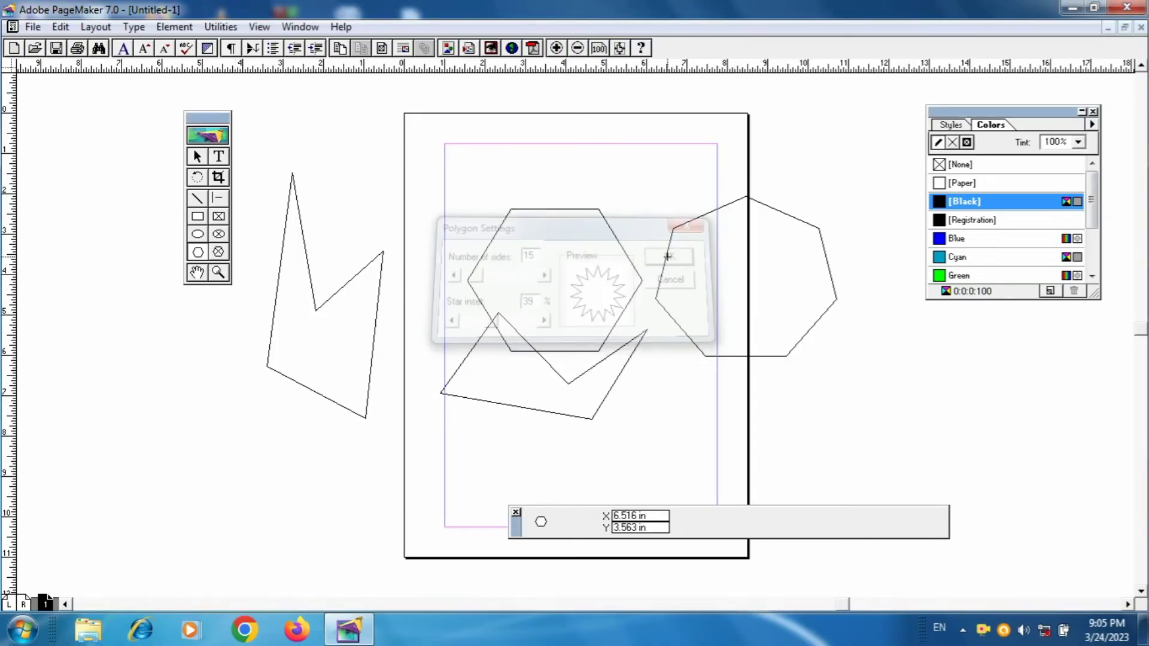
Step: Draw one 15-point star on the page's lower right and another about 3.2 × 2.75 in on the pasteboard to its right
{"action": "left_click_drag", "start_coordinate": [635, 410], "coordinate": [732, 490]}
{"action": "mouse_move", "coordinate": [844, 363]}
{"action": "left_mouse_down"}
{"action": "mouse_move", "coordinate": [951, 431]}
{"action": "mouse_move", "coordinate": [972, 475]}
{"action": "left_mouse_up"}
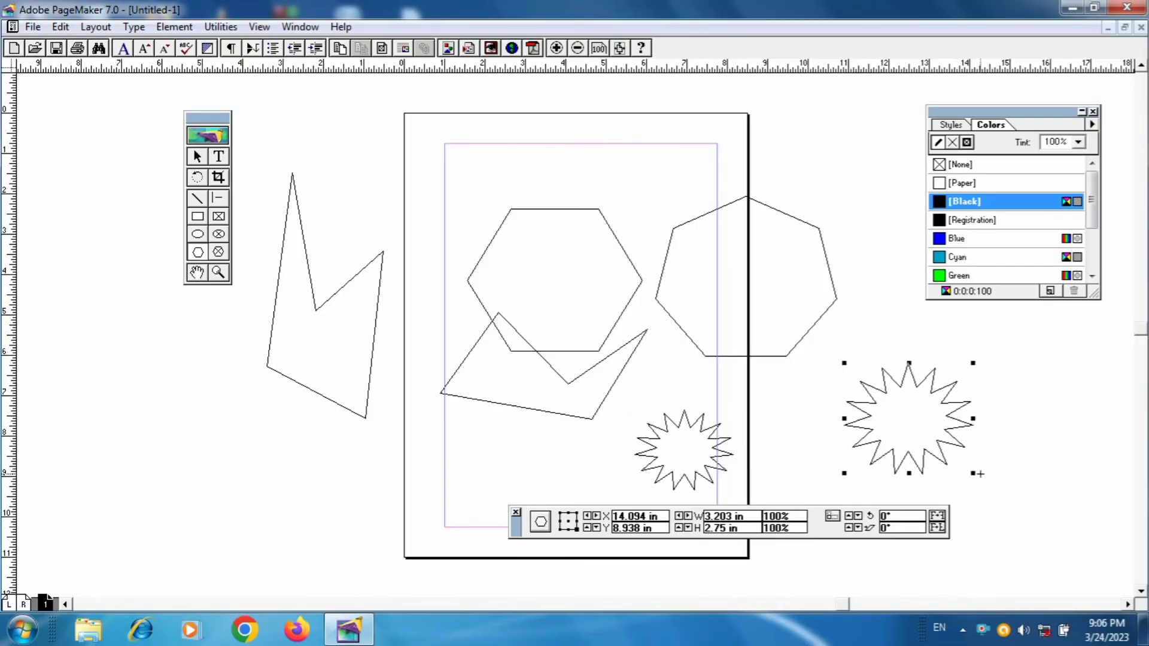
{"action": "left_click", "coordinate": [1021, 479]}
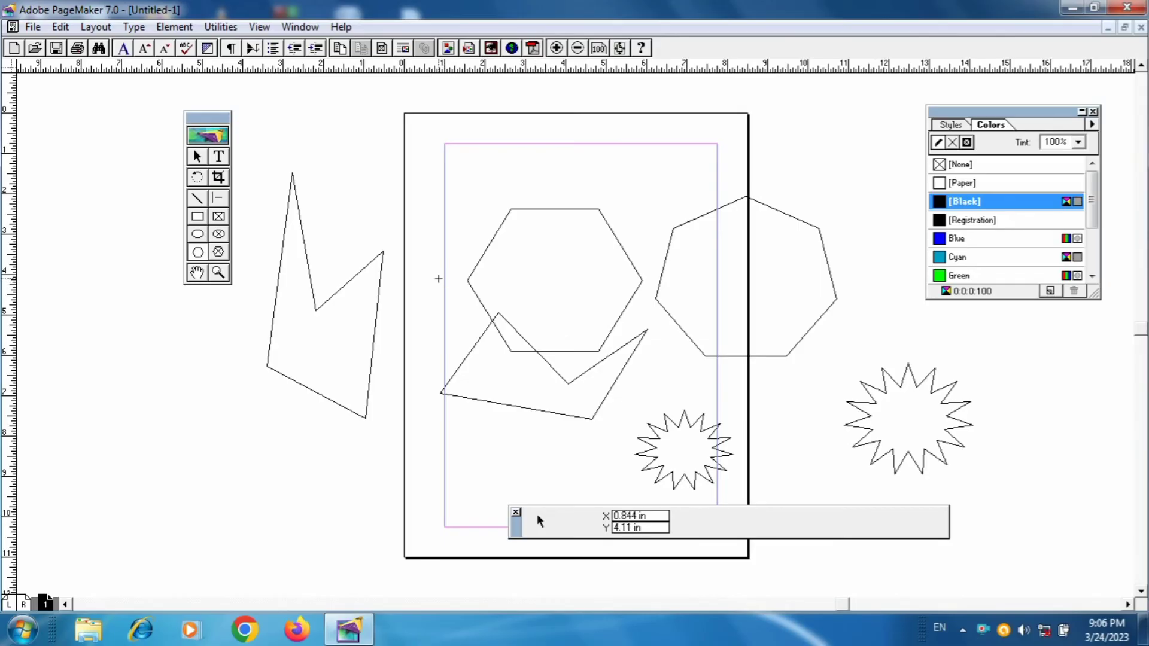
Step: Draw a freeform triangle about 2.94 × 2.25 in across the page's left edge with the Polygon tool
{"action": "left_click", "coordinate": [199, 253]}
{"action": "left_click", "coordinate": [325, 228]}
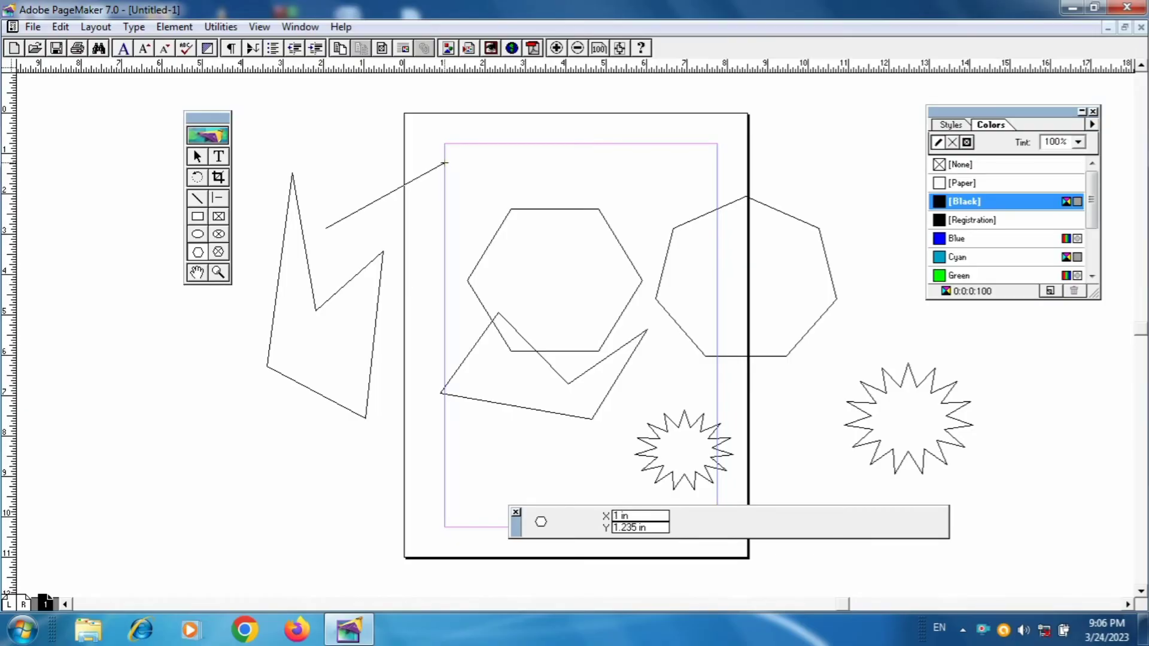
{"action": "left_click", "coordinate": [443, 163]}
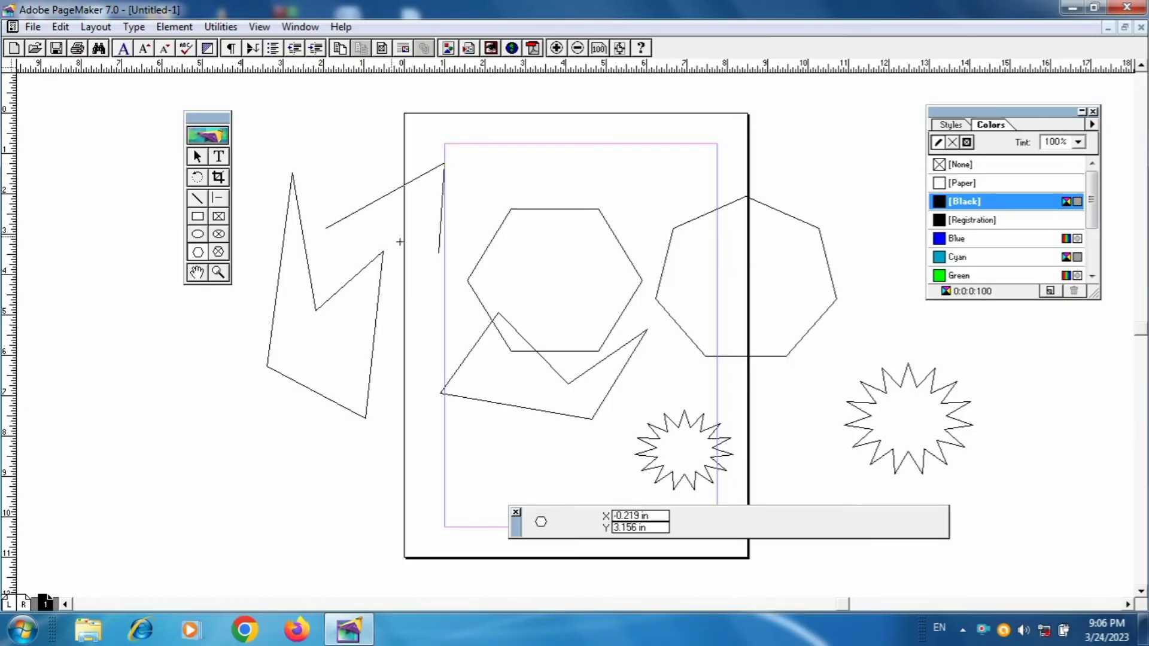
{"action": "left_click", "coordinate": [439, 253]}
{"action": "left_click", "coordinate": [326, 228]}
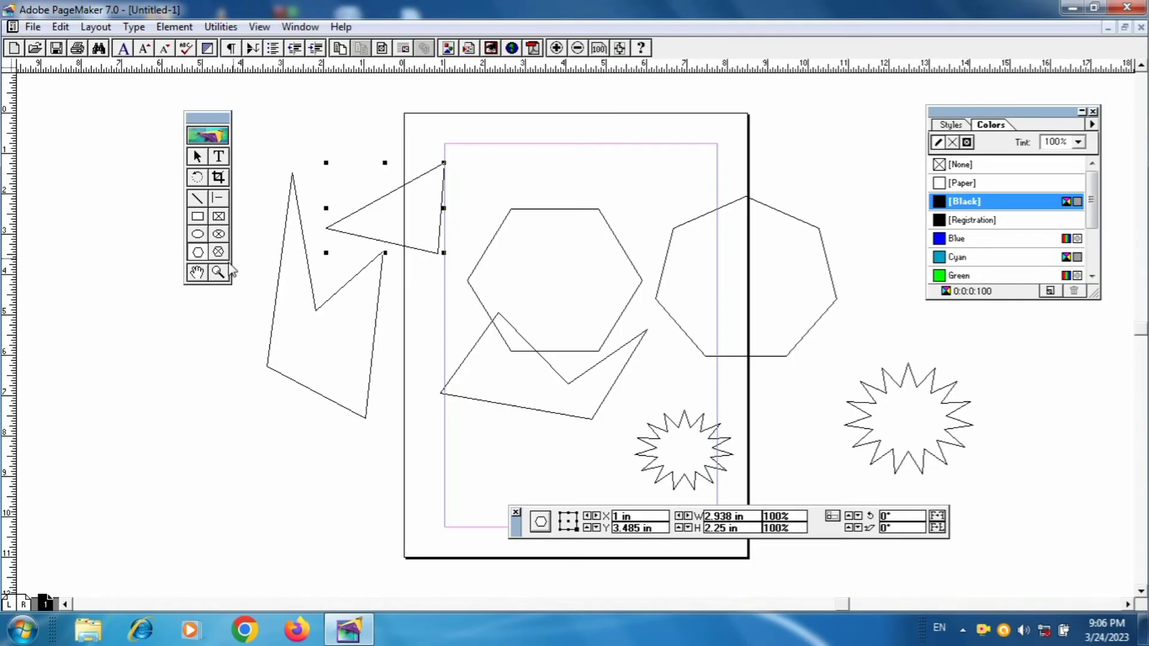
Step: Delete all objects from the page and pasteboard
{"action": "left_click", "coordinate": [195, 159]}
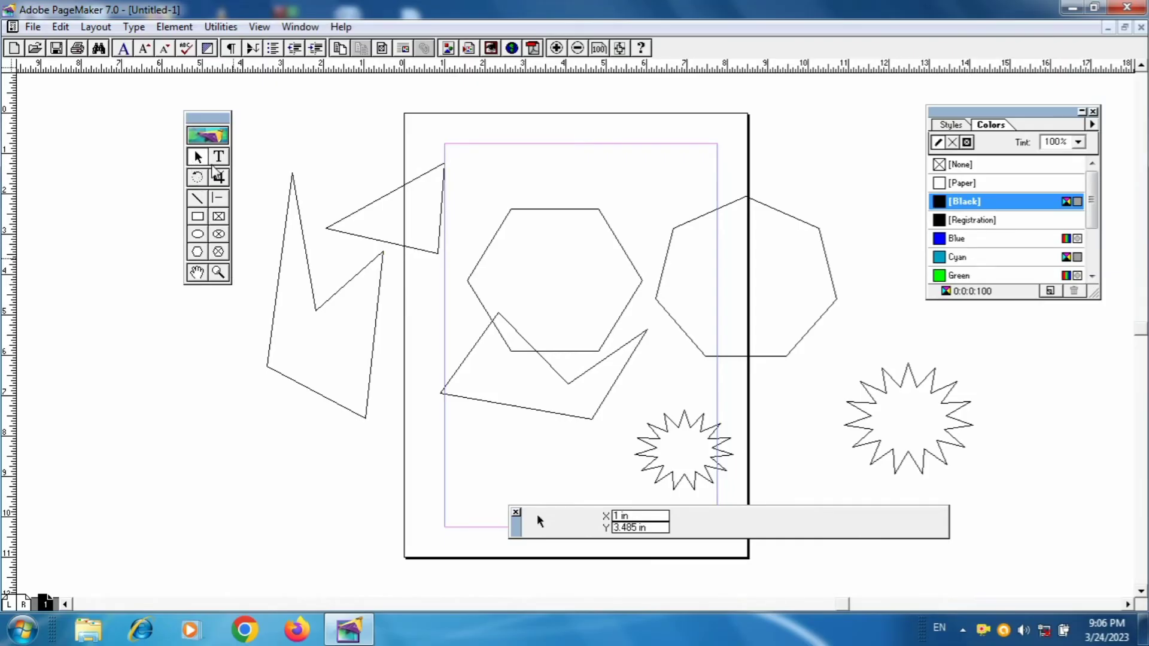
{"action": "key", "text": "ctrl+a"}
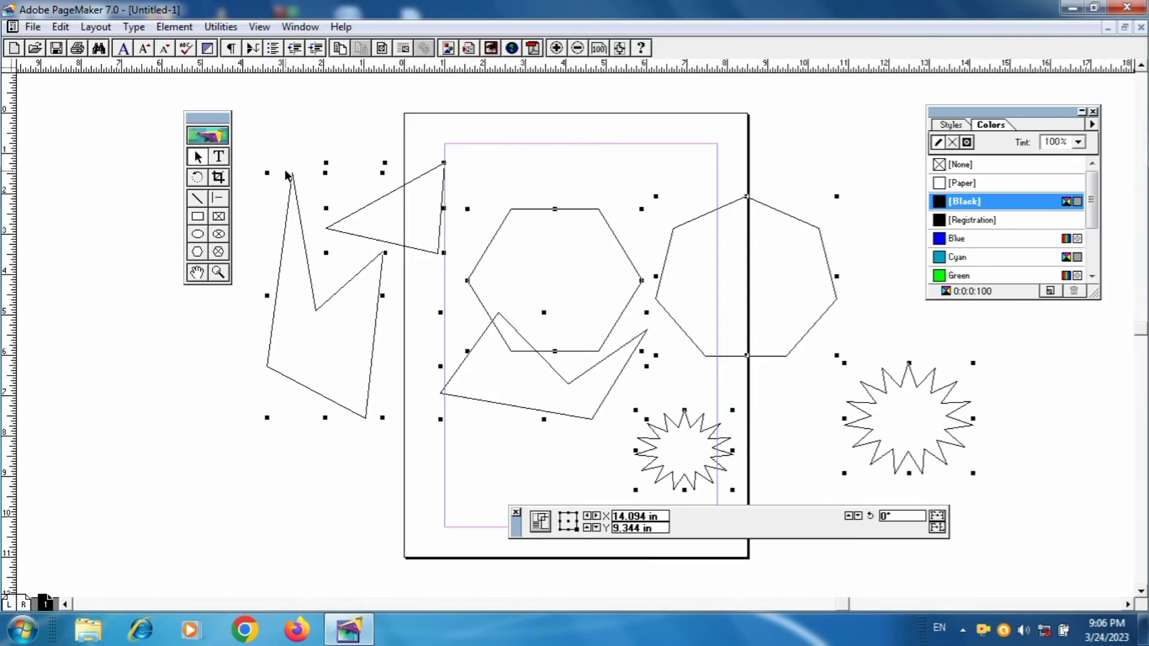
{"action": "key", "text": "Delete"}
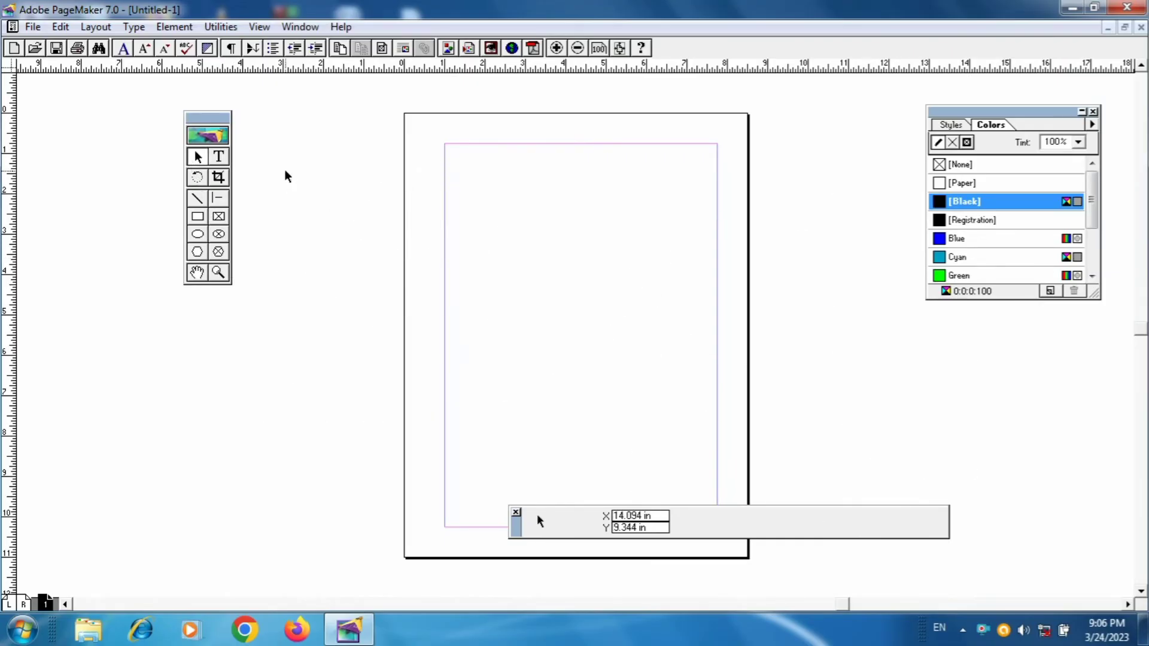
Step: Select the Hand tool and fit the whole page in the window
{"action": "left_click", "coordinate": [197, 273]}
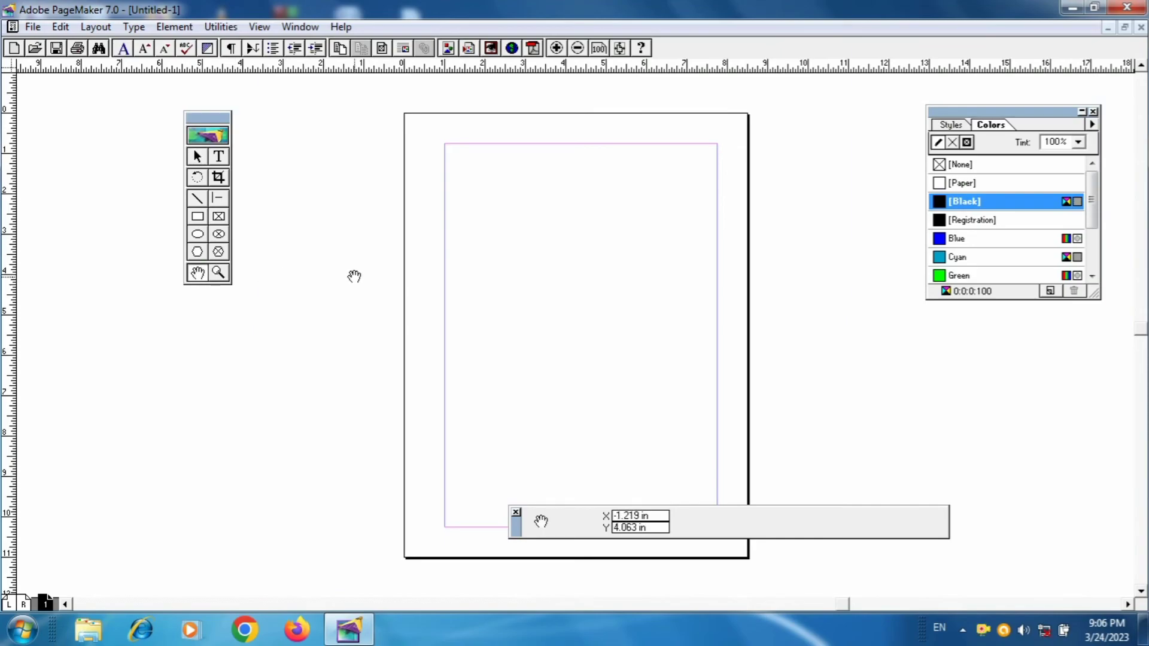
{"action": "key", "text": "shift+F7"}
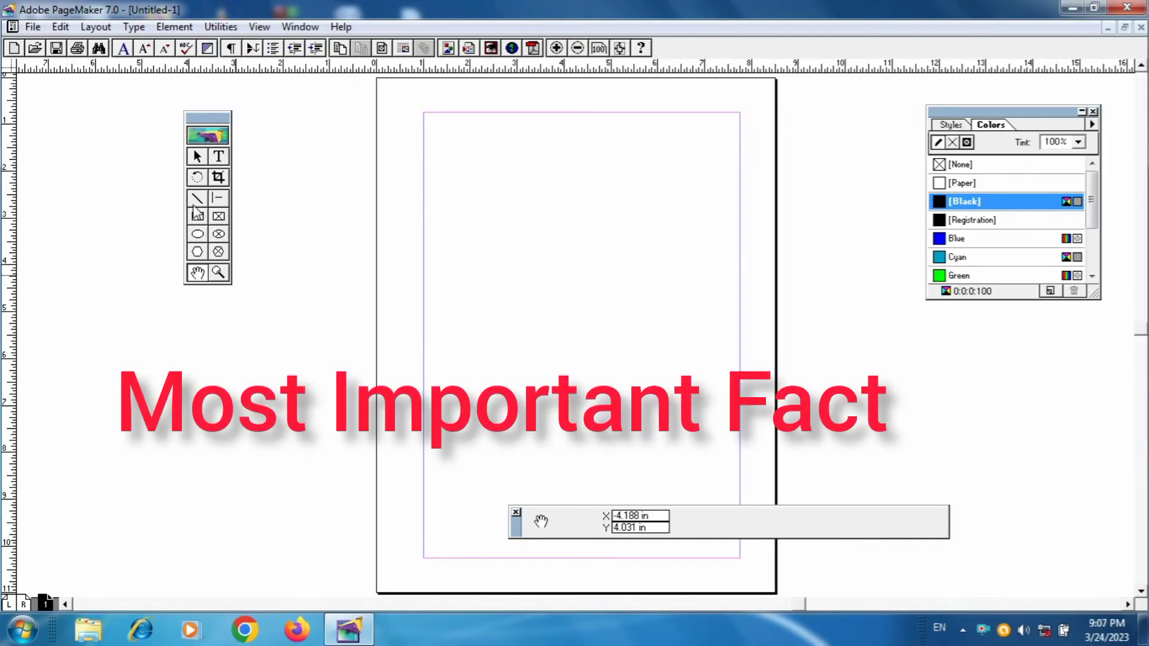
Step: Review the default settings of the Polygon, Ellipse, Rectangle and Line tools without changing them
{"action": "left_click", "coordinate": [196, 179]}
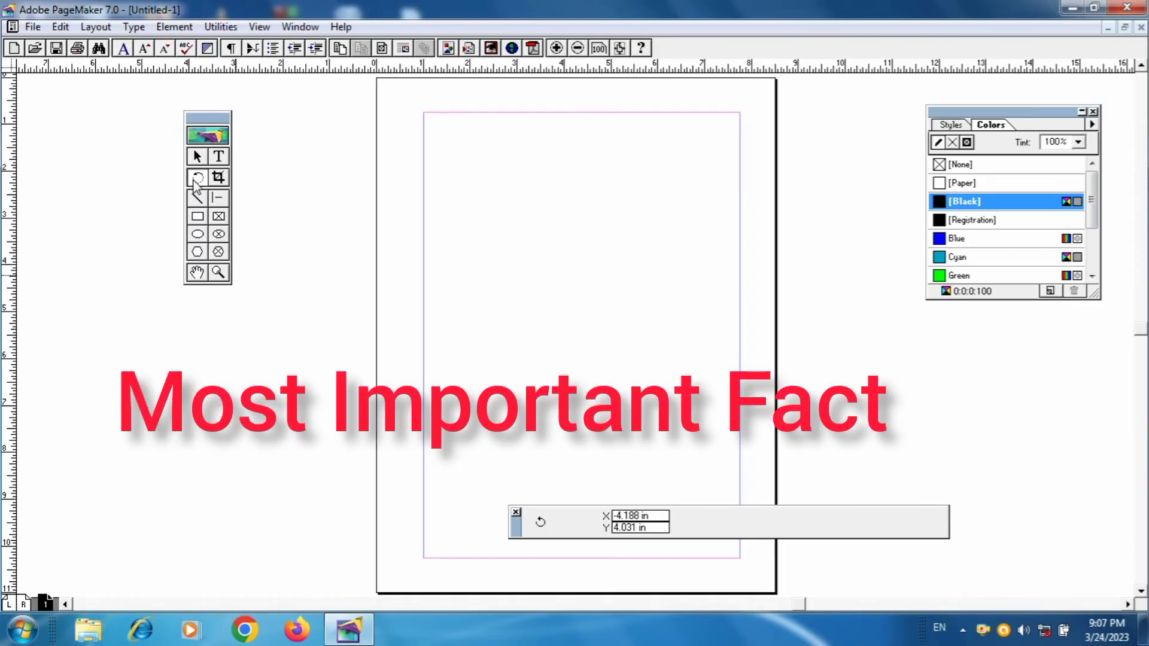
{"action": "double_click", "coordinate": [198, 251]}
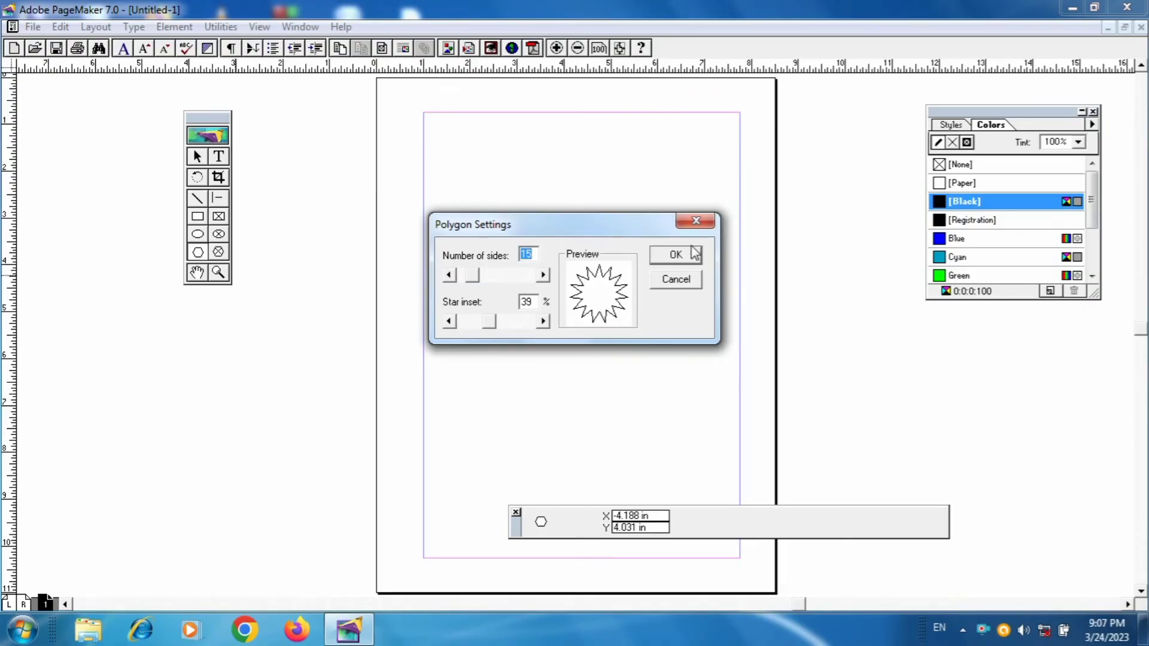
{"action": "left_click", "coordinate": [696, 221]}
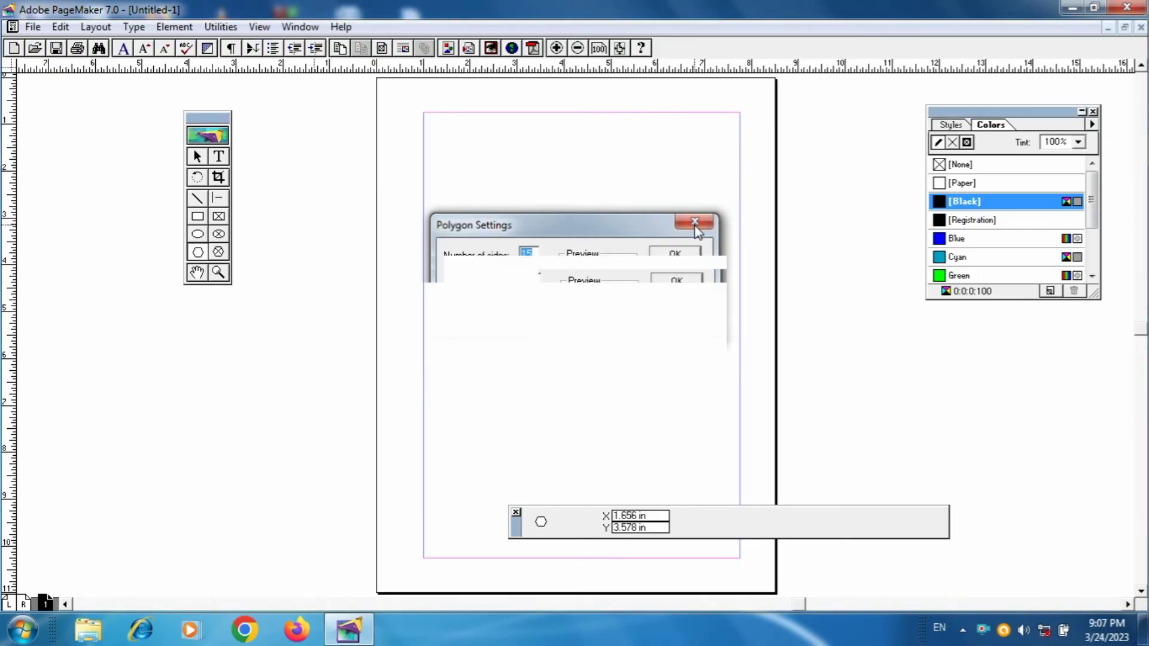
{"action": "double_click", "coordinate": [197, 235]}
{"action": "left_click", "coordinate": [724, 205]}
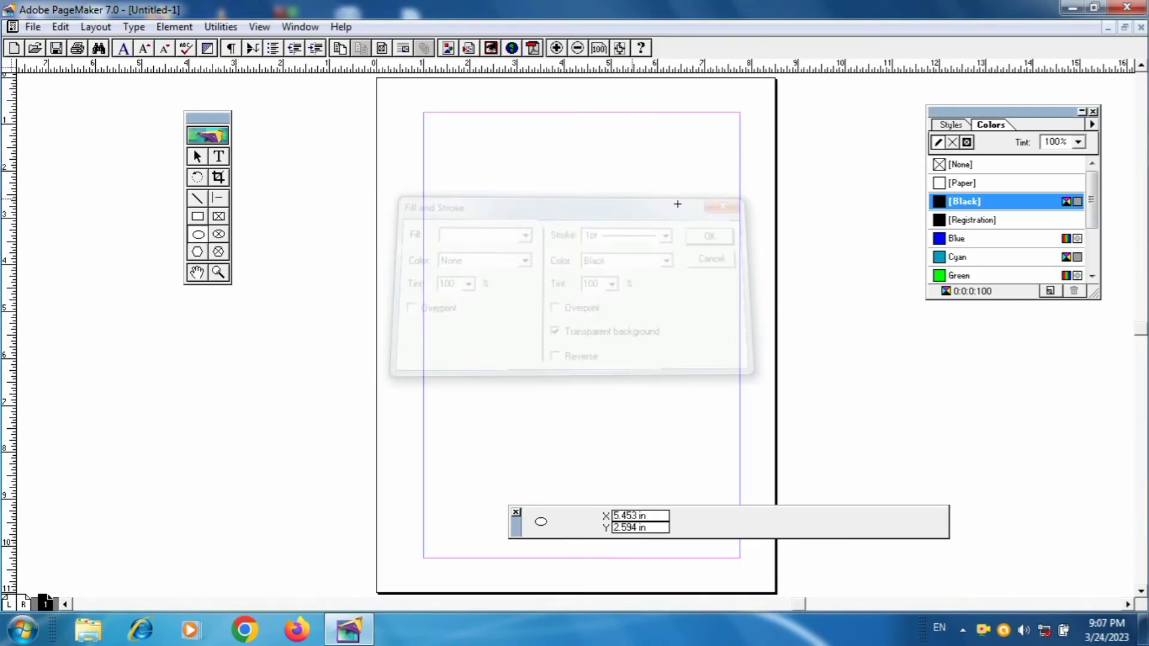
{"action": "double_click", "coordinate": [198, 217]}
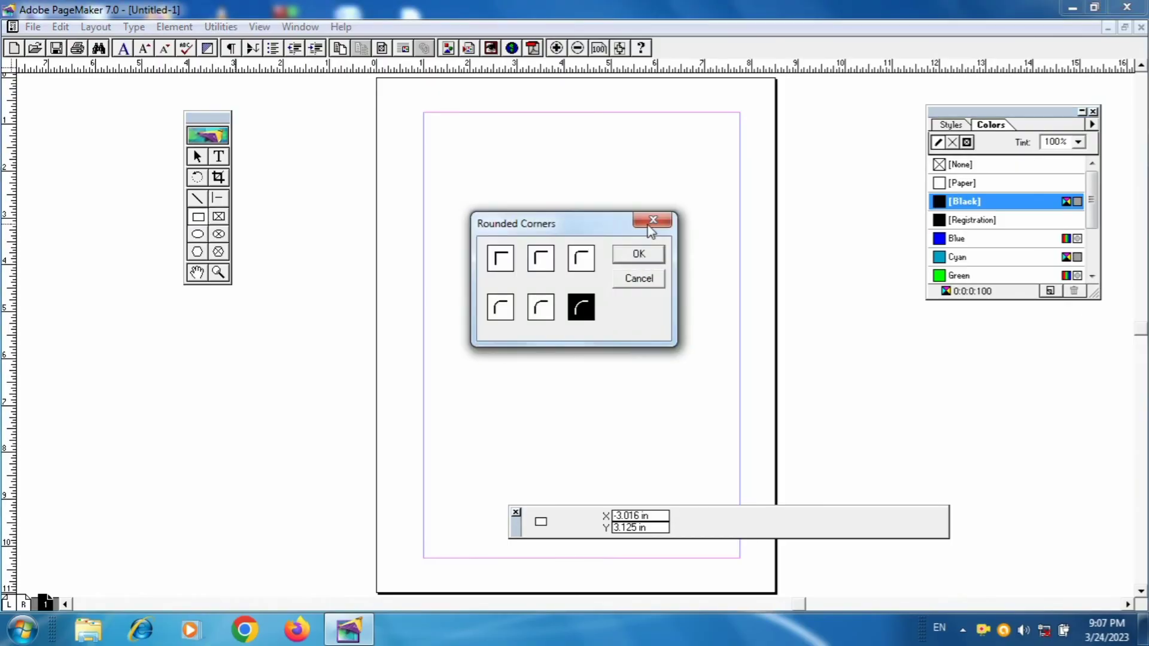
{"action": "left_click", "coordinate": [651, 221]}
{"action": "double_click", "coordinate": [198, 198]}
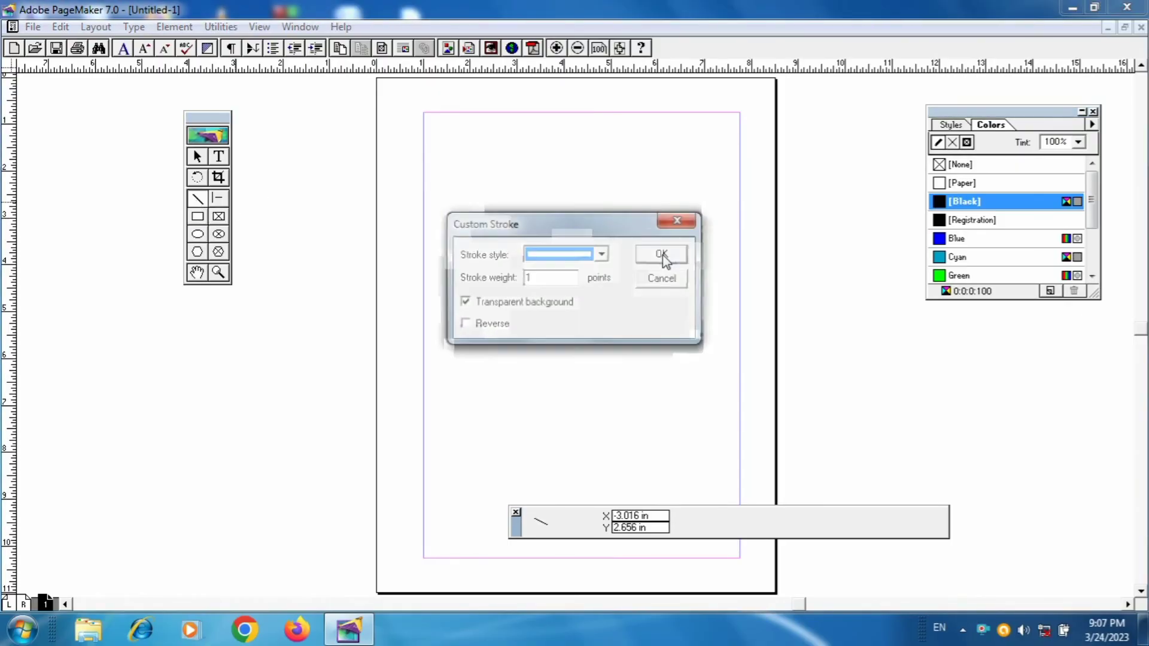
{"action": "left_click", "coordinate": [661, 256]}
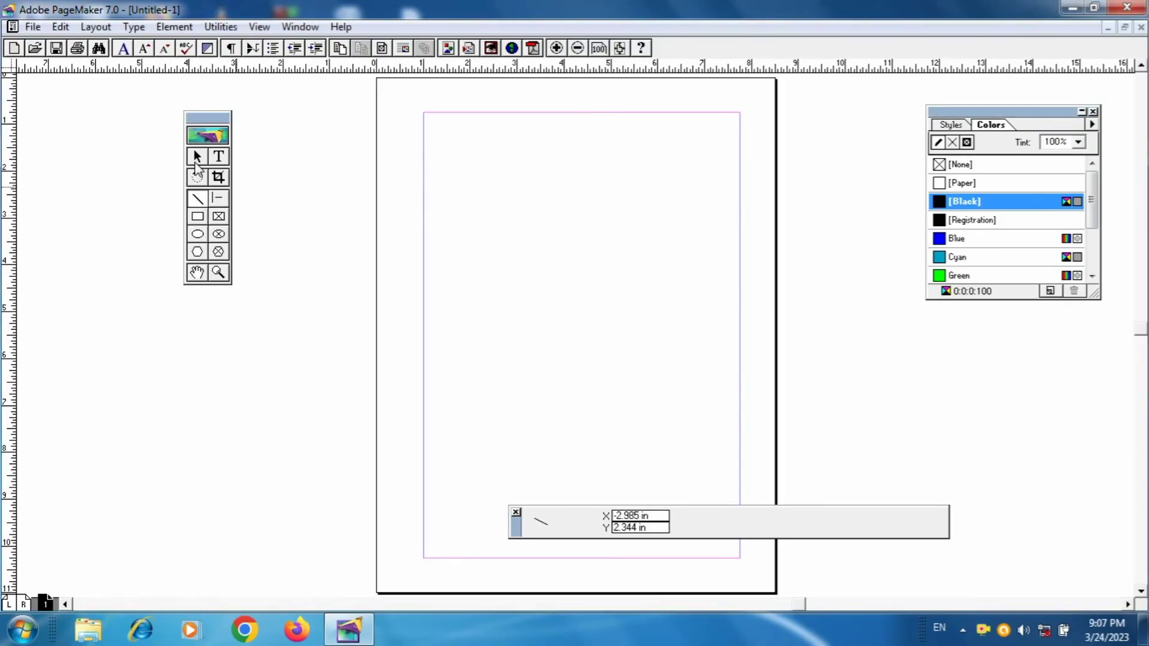
Step: Review the publication's Preferences from the Pointer tool without changing them, and select the Rotate tool
{"action": "double_click", "coordinate": [195, 163]}
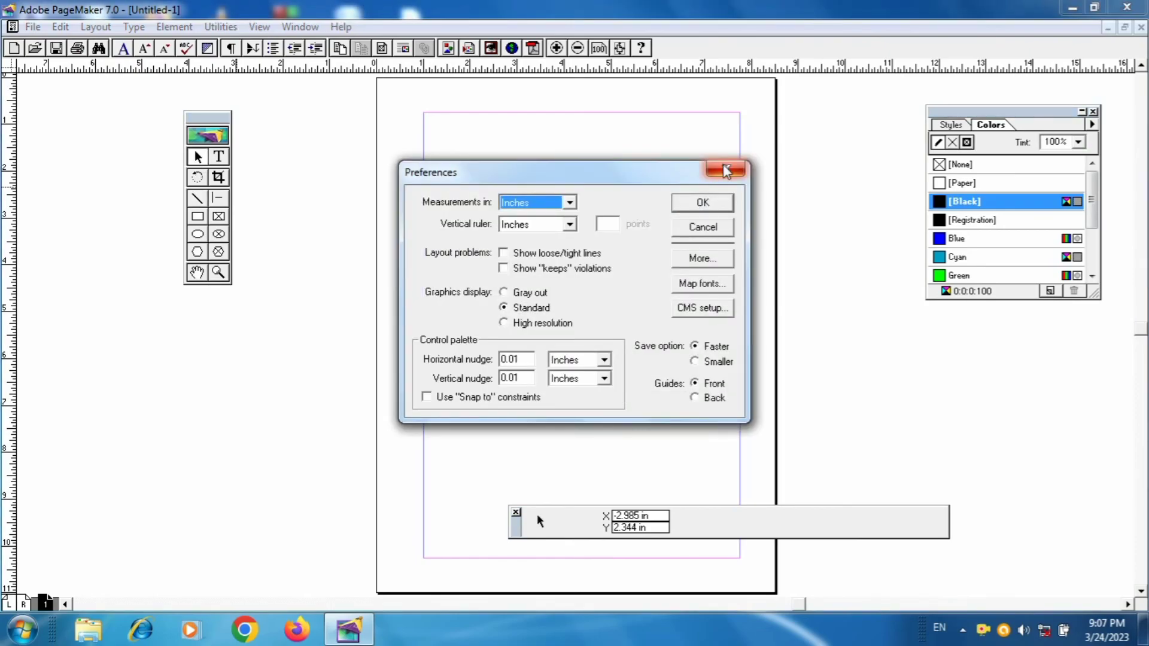
{"action": "left_click", "coordinate": [723, 170]}
{"action": "left_click", "coordinate": [199, 184]}
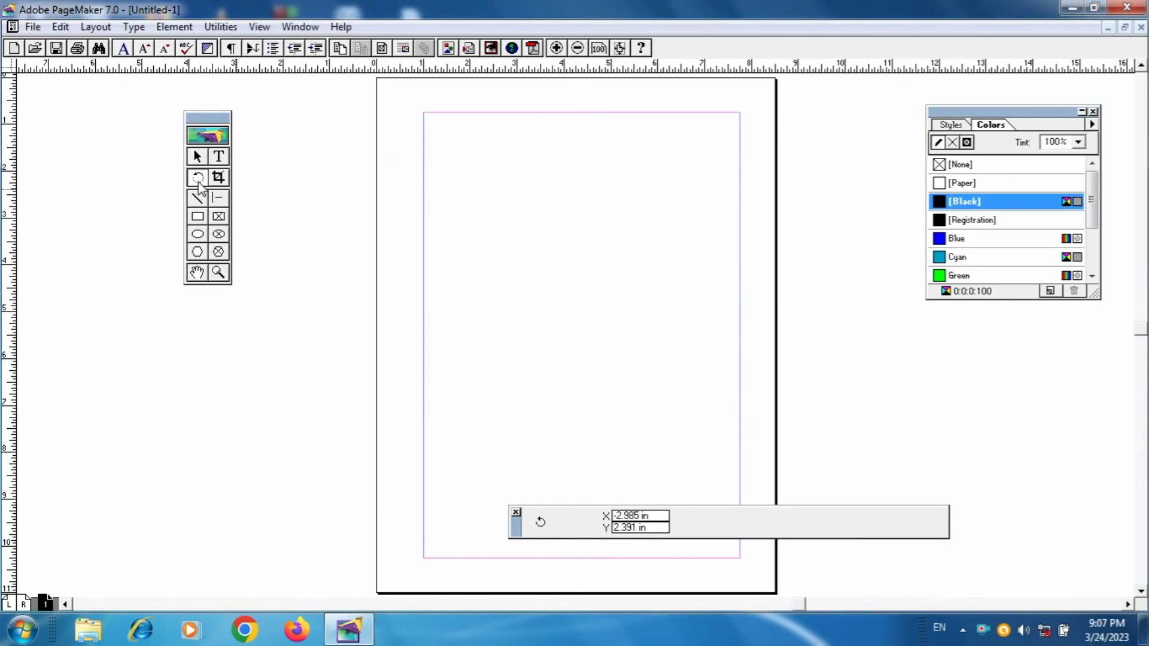
Step: Pan the page around in several directions with the Hand tool, ending with the whole page in view
{"action": "left_click", "coordinate": [198, 274]}
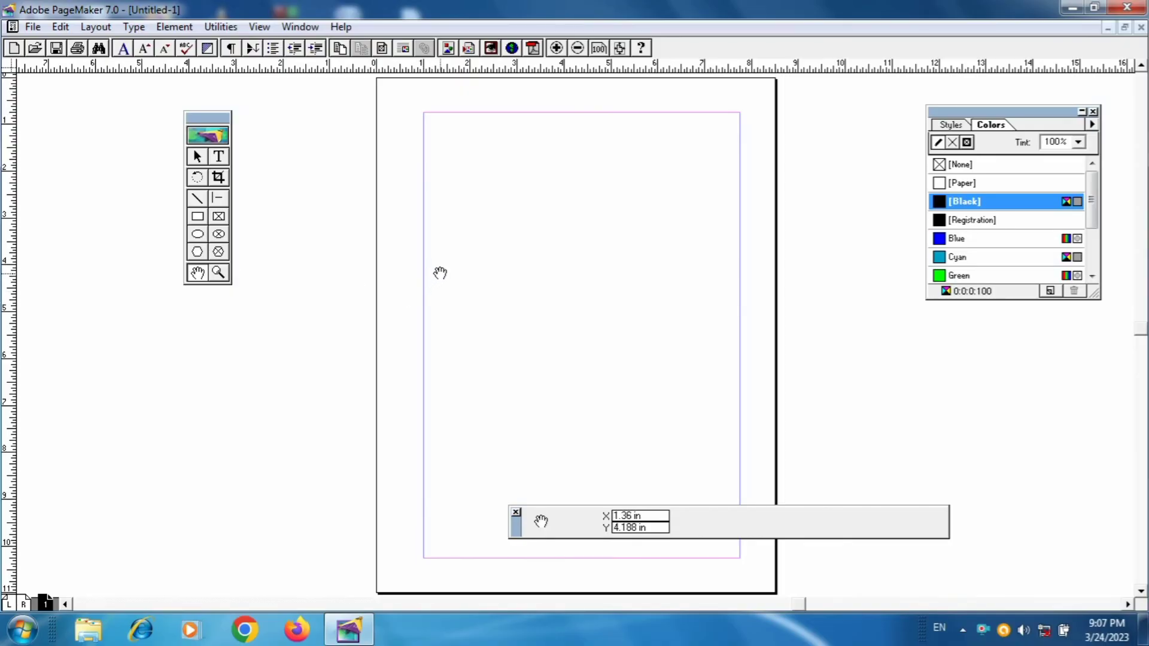
{"action": "left_click_drag", "start_coordinate": [440, 273], "coordinate": [443, 377]}
{"action": "left_click_drag", "start_coordinate": [658, 163], "coordinate": [378, 309]}
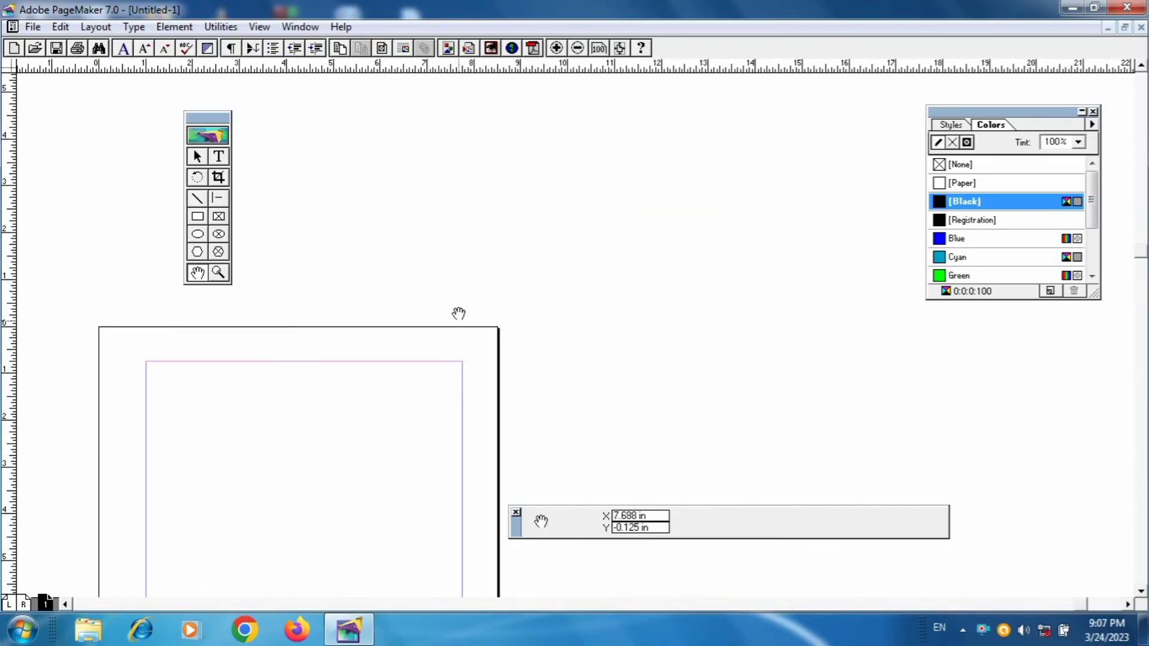
{"action": "left_click_drag", "start_coordinate": [371, 376], "coordinate": [658, 160]}
{"action": "left_click_drag", "start_coordinate": [405, 377], "coordinate": [591, 141]}
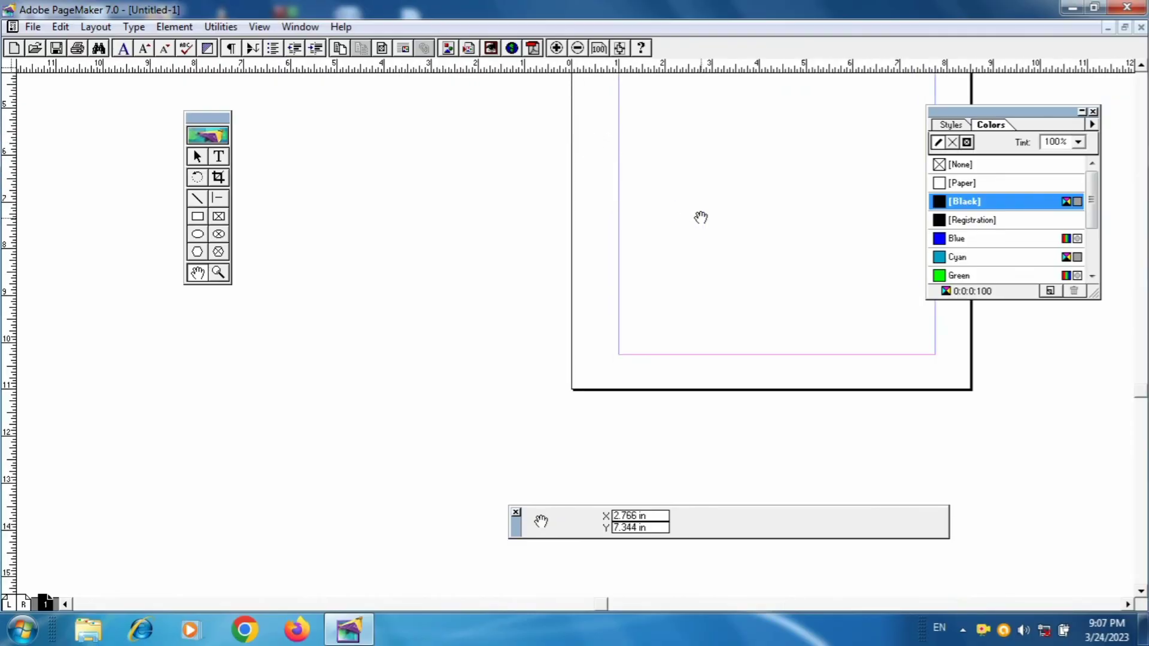
{"action": "left_click_drag", "start_coordinate": [701, 218], "coordinate": [479, 162]}
{"action": "left_click_drag", "start_coordinate": [626, 185], "coordinate": [785, 371]}
{"action": "left_click_drag", "start_coordinate": [715, 287], "coordinate": [699, 342]}
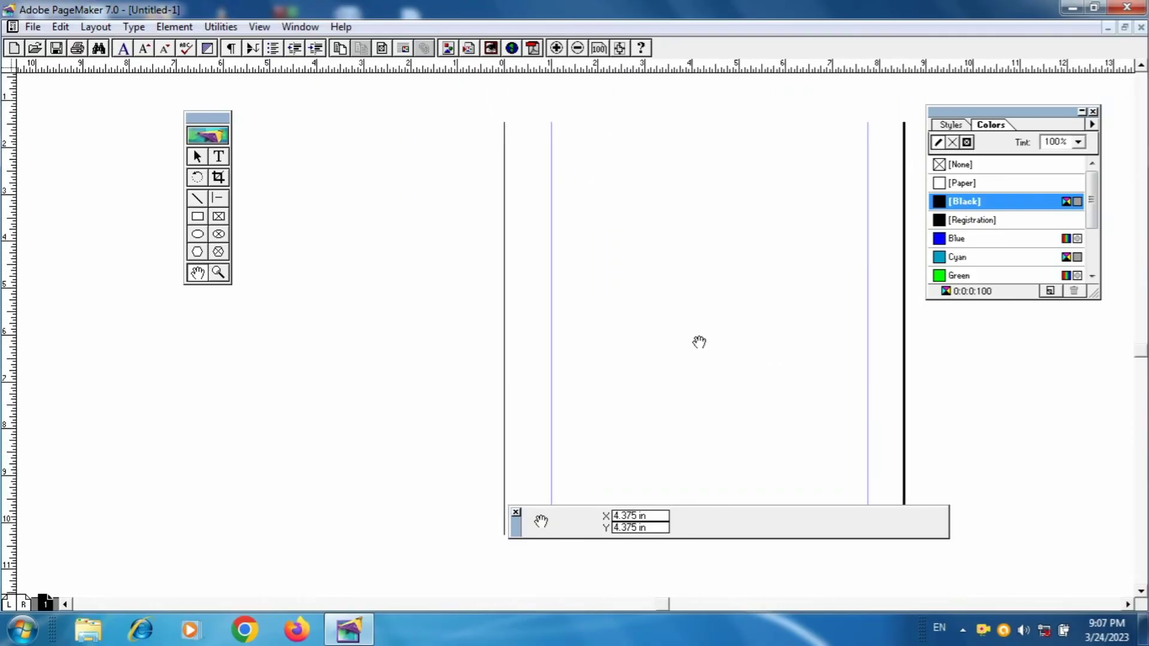
{"action": "left_click_drag", "start_coordinate": [706, 256], "coordinate": [677, 426]}
{"action": "left_click_drag", "start_coordinate": [521, 361], "coordinate": [372, 275]}
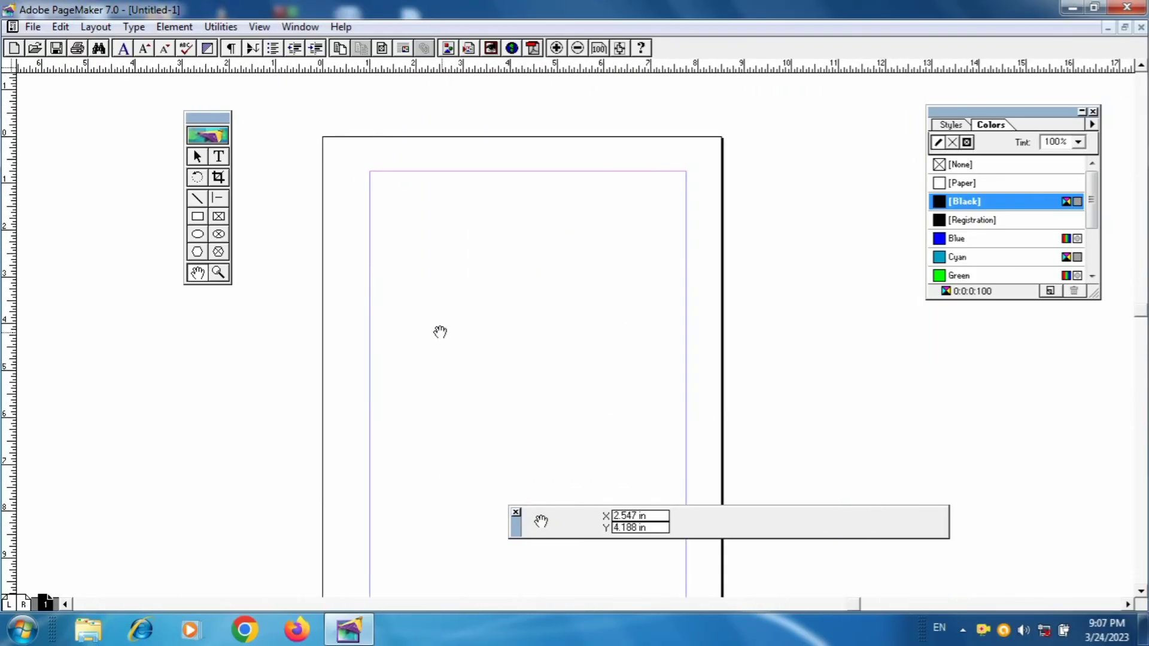
{"action": "left_click_drag", "start_coordinate": [441, 331], "coordinate": [449, 276]}
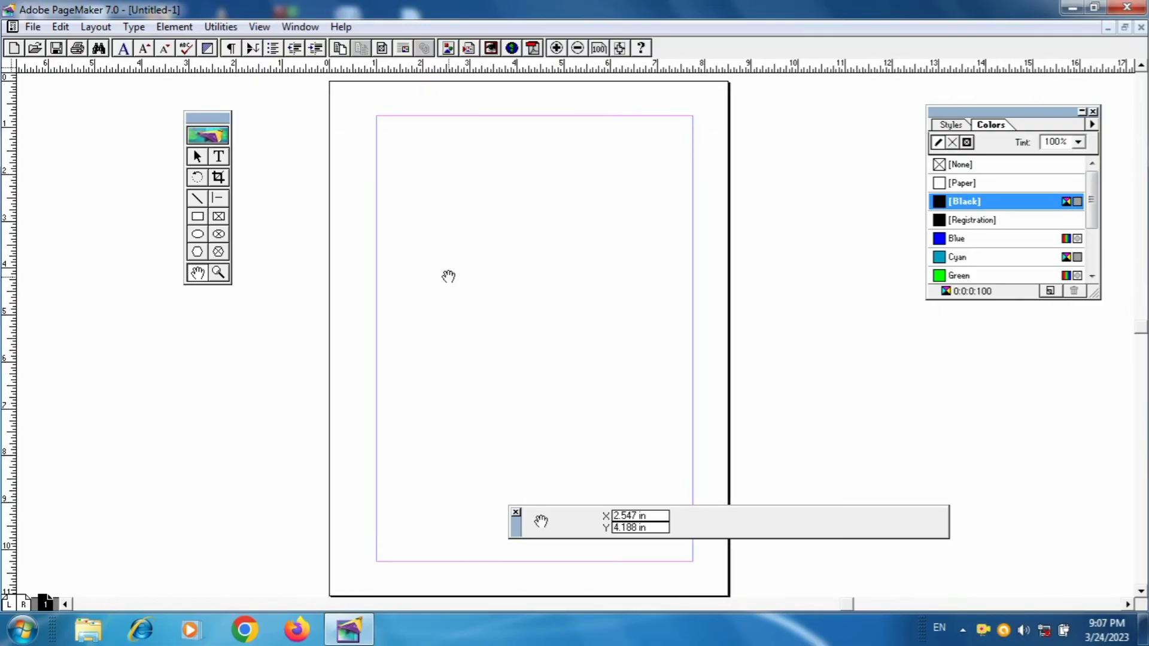
Step: Select the Pointer tool and pan the page around with the temporary grabber hand while the Pointer stays active
{"action": "left_click", "coordinate": [197, 157]}
{"action": "left_click_drag", "start_coordinate": [356, 236], "coordinate": [402, 253]}
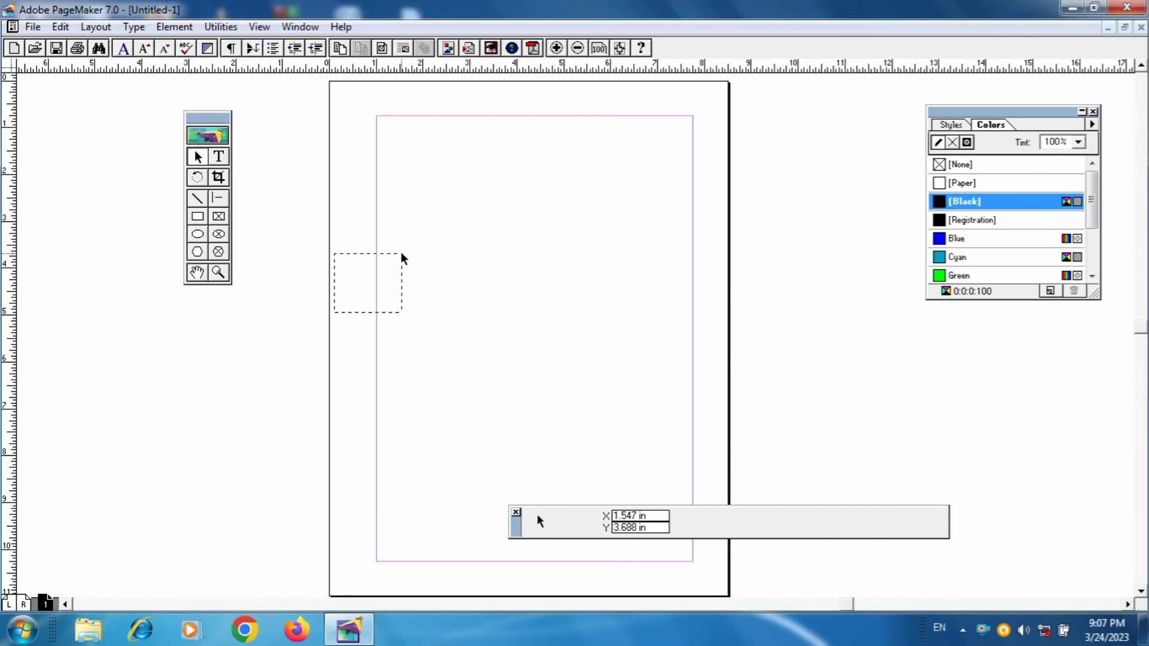
{"action": "left_click_drag", "start_coordinate": [531, 232], "coordinate": [530, 231]}
{"action": "left_click_drag", "start_coordinate": [386, 365], "coordinate": [404, 426]}
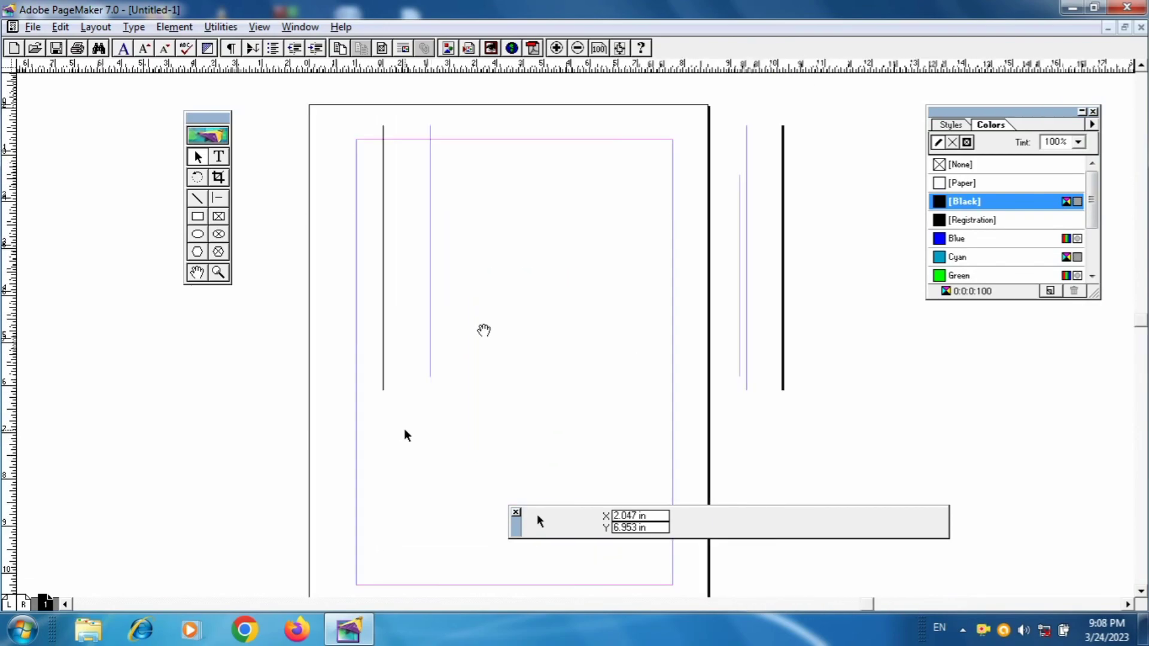
{"action": "left_click_drag", "start_coordinate": [593, 263], "coordinate": [511, 387]}
{"action": "left_click_drag", "start_coordinate": [570, 288], "coordinate": [657, 181]}
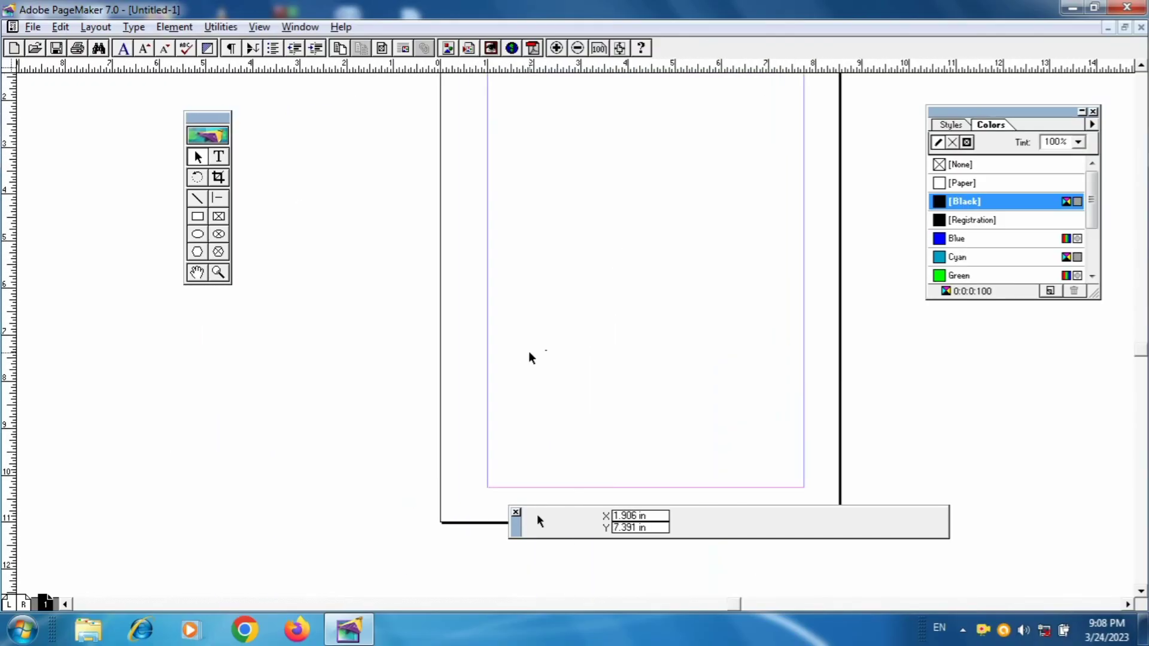
{"action": "left_click_drag", "start_coordinate": [529, 351], "coordinate": [506, 371]}
{"action": "left_click_drag", "start_coordinate": [592, 232], "coordinate": [497, 426]}
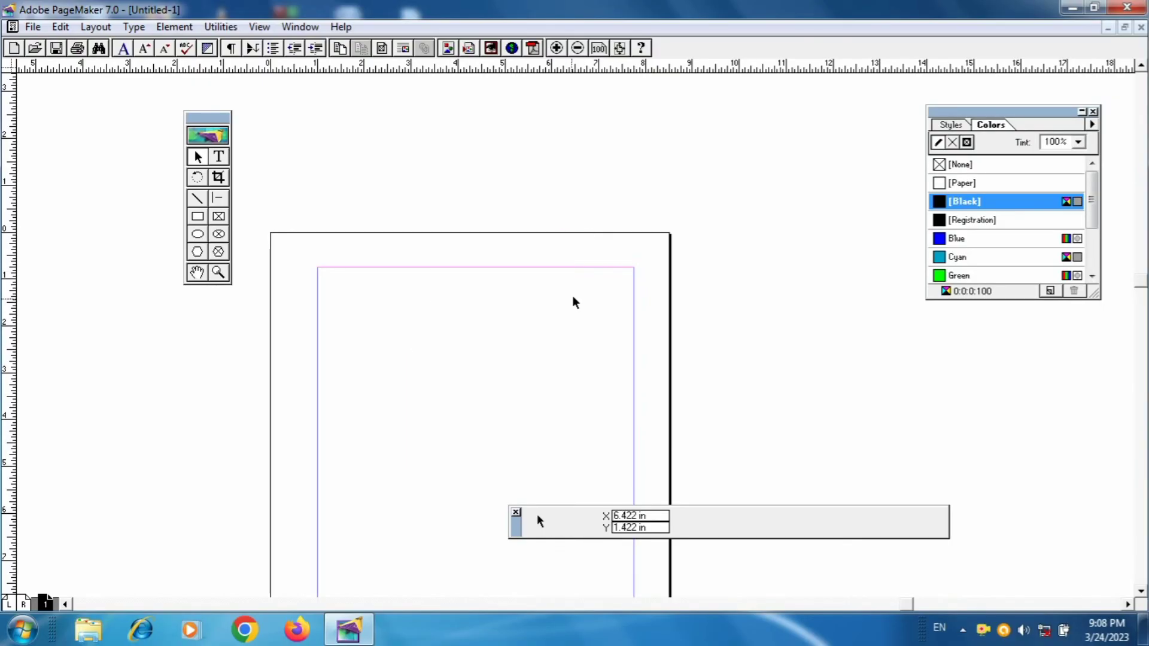
{"action": "left_click_drag", "start_coordinate": [532, 343], "coordinate": [573, 343]}
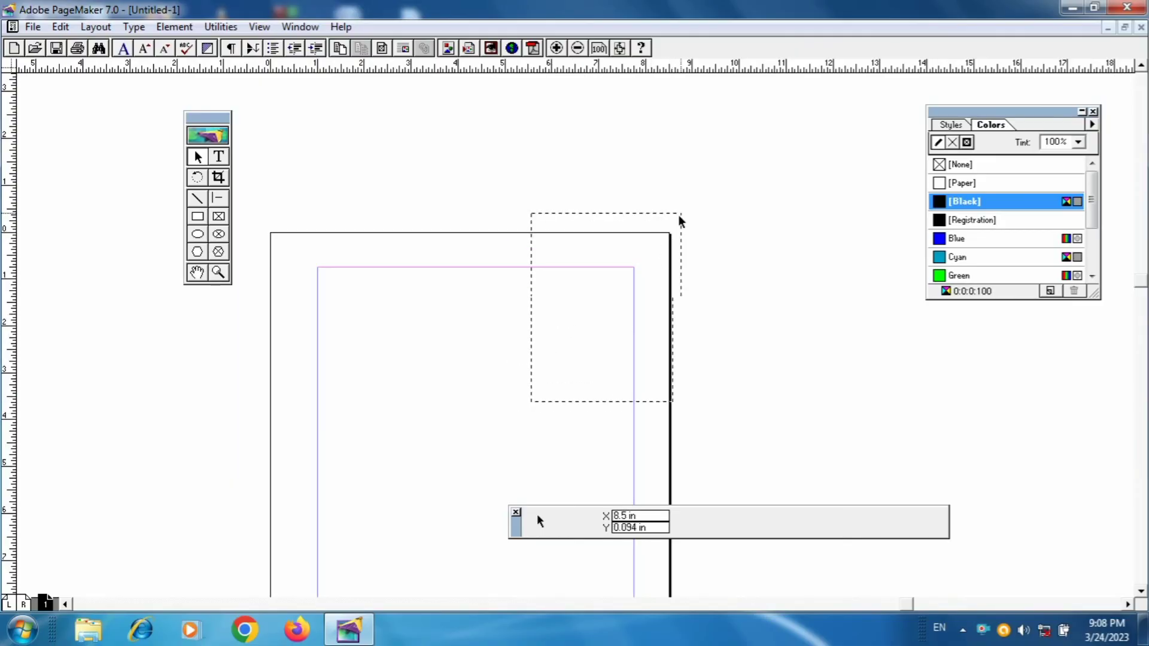
{"action": "left_click_drag", "start_coordinate": [679, 215], "coordinate": [681, 213]}
{"action": "left_click_drag", "start_coordinate": [556, 361], "coordinate": [735, 165]}
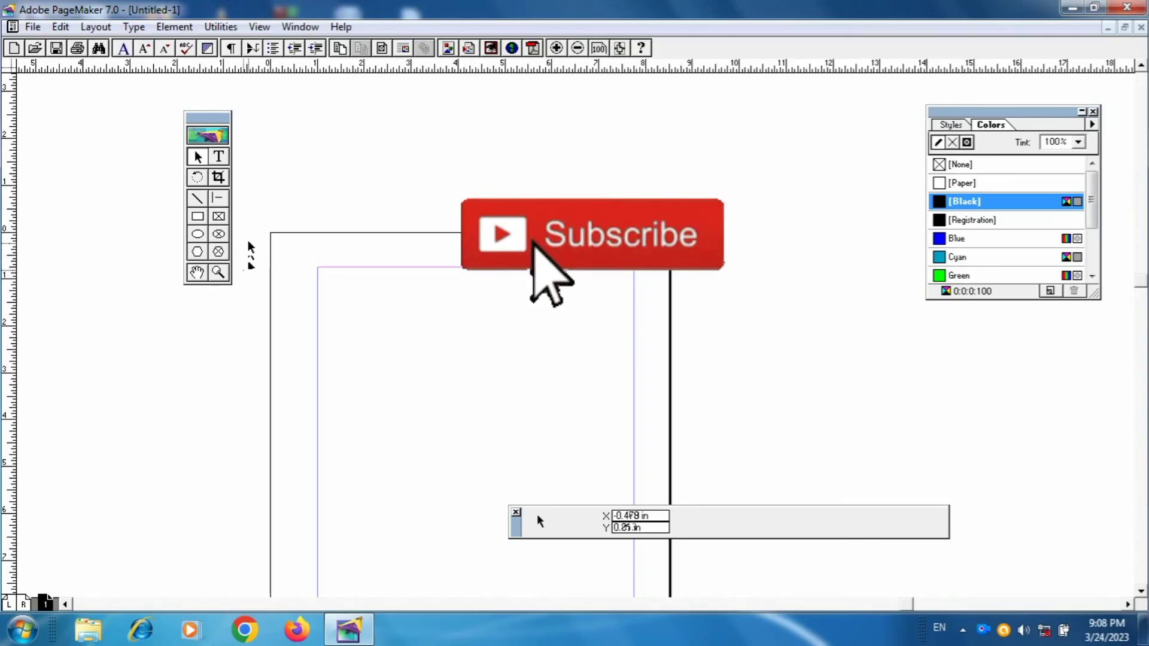
Step: Switch from the publication to the Windows desktop
{"action": "key", "text": "super+d"}
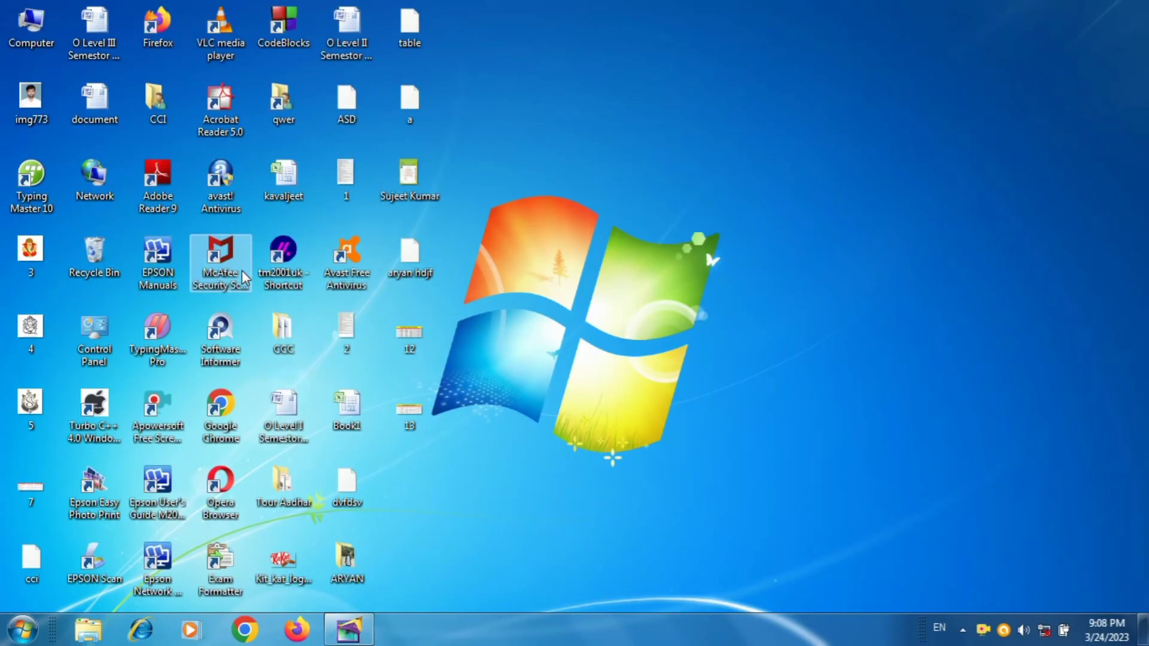